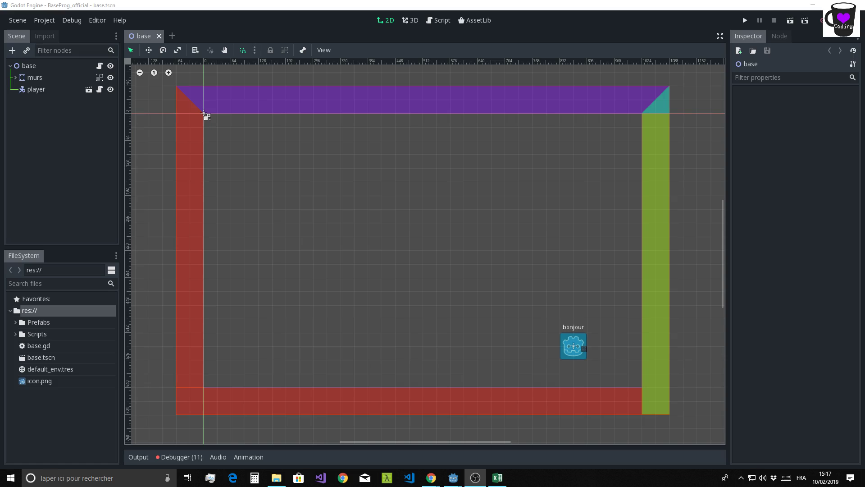
Run the game with F5, steer the player with arrow keys to collect items, then close it.
{"action": "key", "text": "F5"}
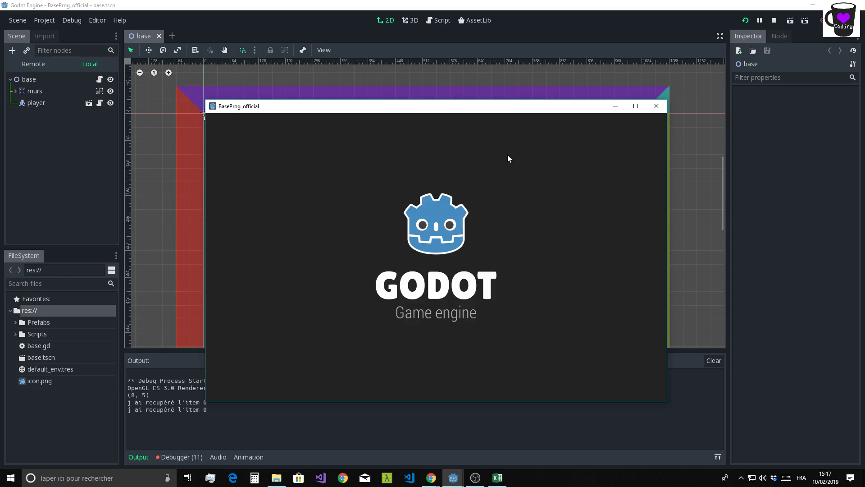
{"action": "key", "text": "Up"}
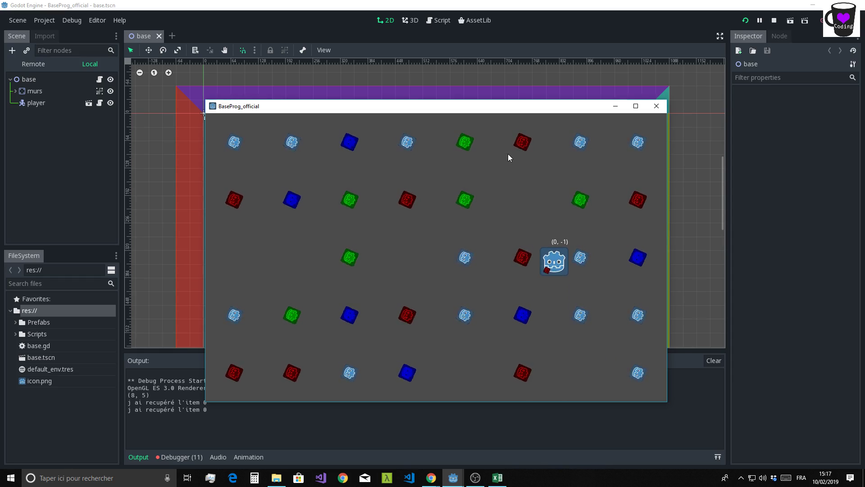
{"action": "key", "text": "Left"}
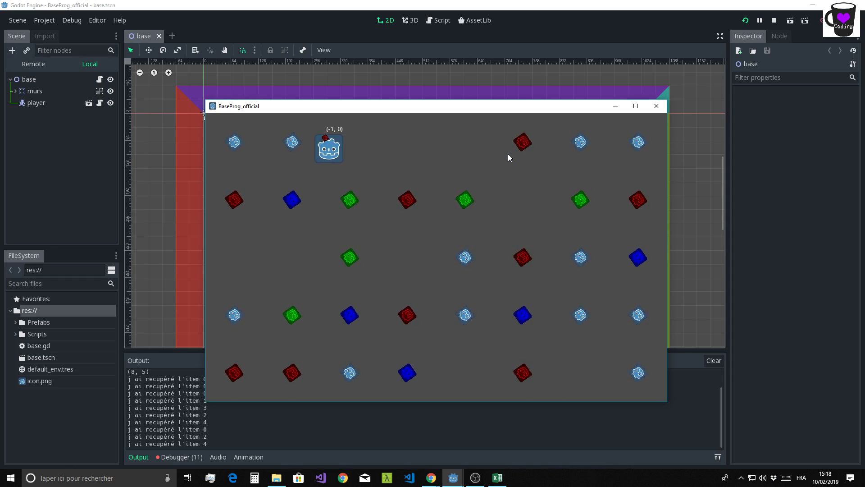
{"action": "key", "text": "Down"}
{"action": "key", "text": "Right"}
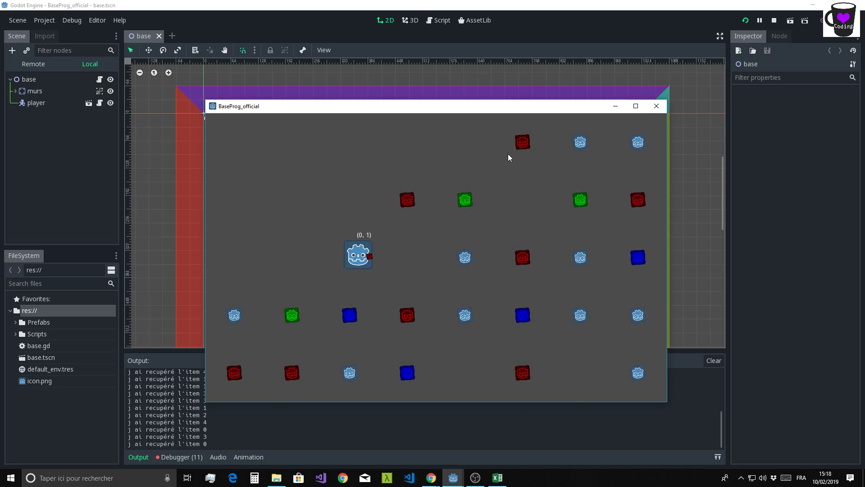
{"action": "key", "text": "Left"}
{"action": "key", "text": "Up"}
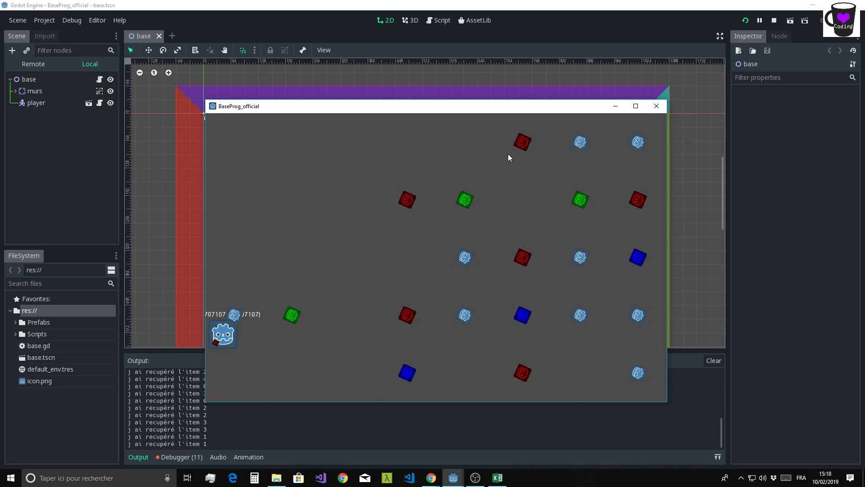
{"action": "key", "text": "Right"}
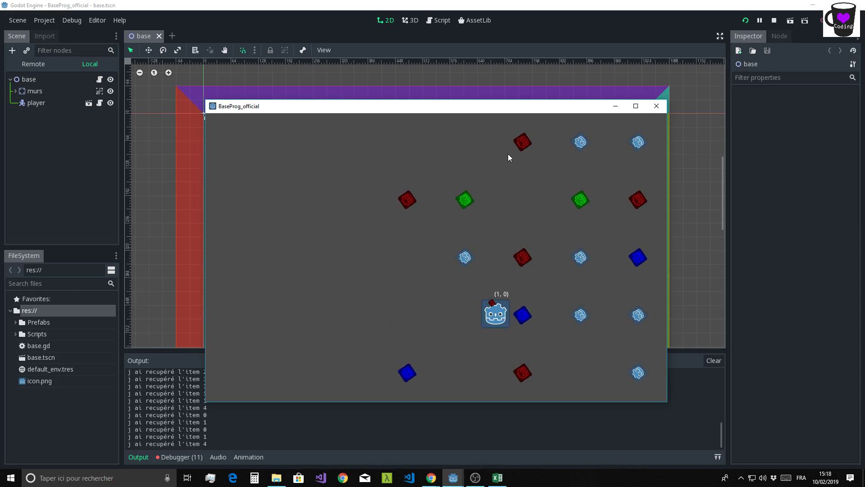
{"action": "key", "text": "Down"}
{"action": "key", "text": "Up"}
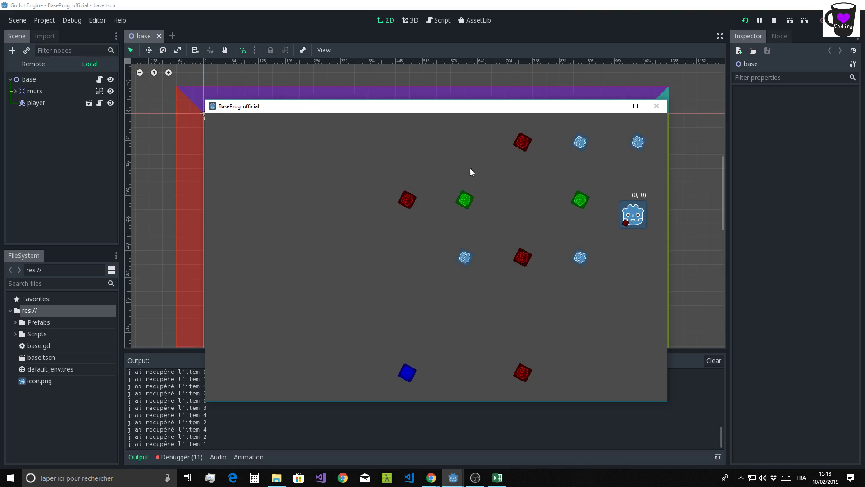
{"action": "left_click_drag", "start_coordinate": [570, 111], "coordinate": [547, 101]}
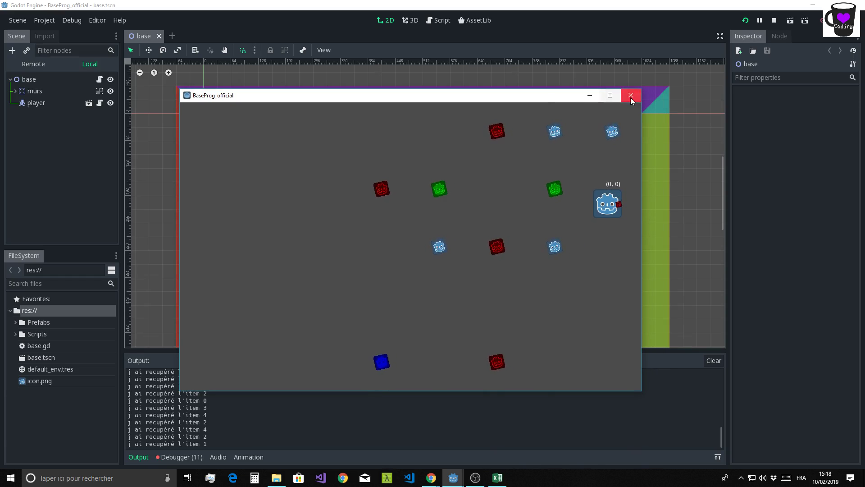
{"action": "left_click", "coordinate": [633, 96]}
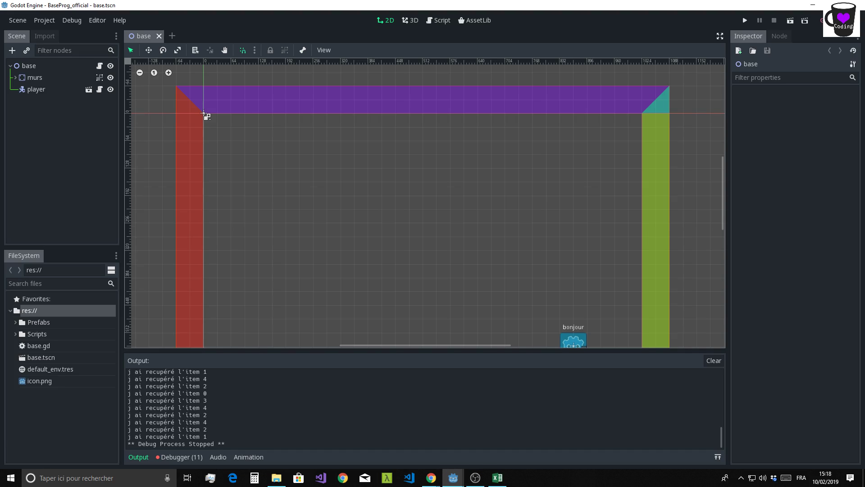
{"action": "scroll", "coordinate": [507, 252], "scroll_direction": "down", "scroll_amount": 1}
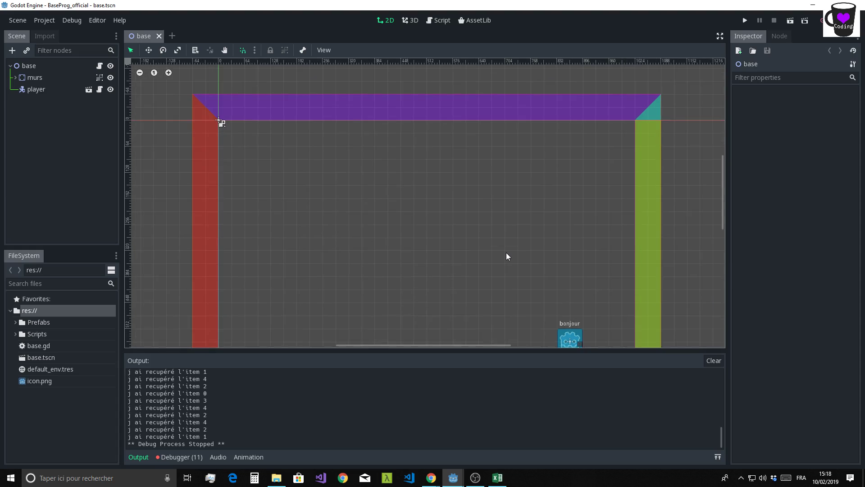
{"action": "middle_click_drag", "start_coordinate": [486, 243], "coordinate": [486, 211]}
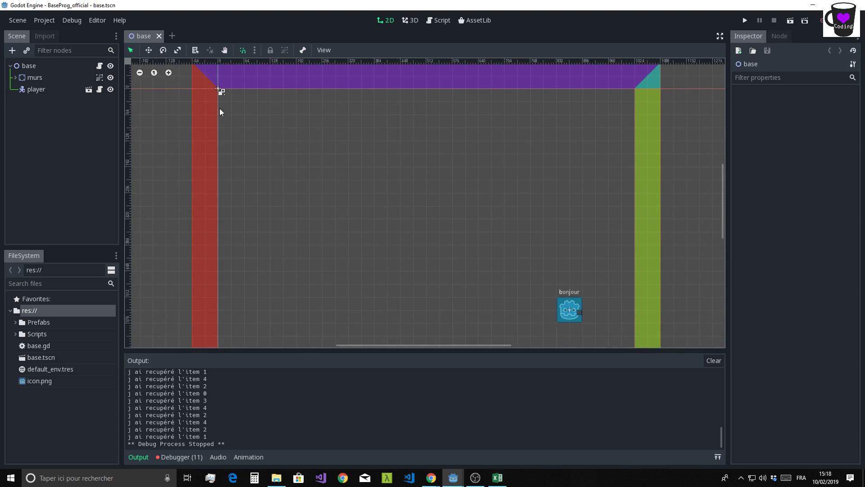
Change the Configure Snap grid step from 32 to 64 on both axes.
{"action": "left_click", "coordinate": [102, 21]}
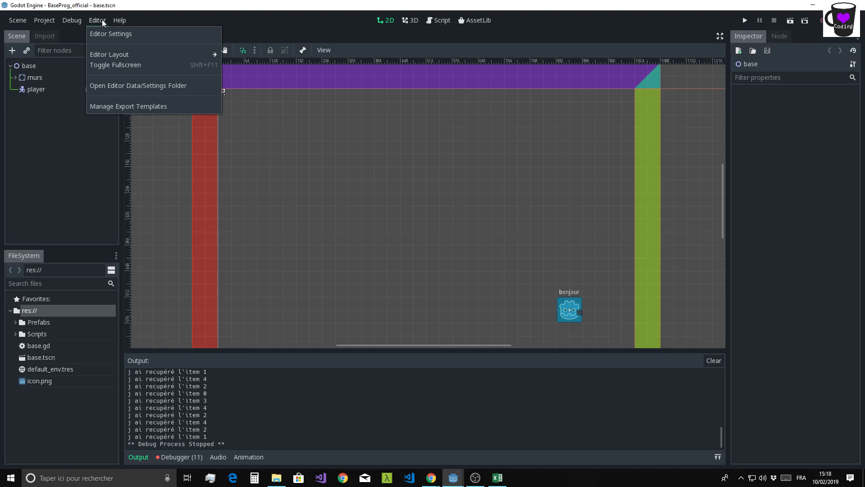
{"action": "left_click", "coordinate": [258, 49]}
{"action": "left_click", "coordinate": [255, 50]}
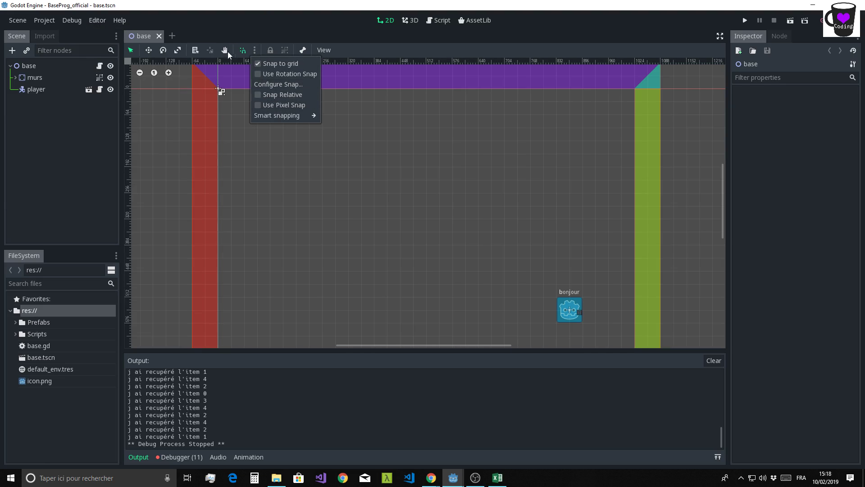
{"action": "left_click", "coordinate": [272, 85]}
{"action": "double_click", "coordinate": [439, 227]}
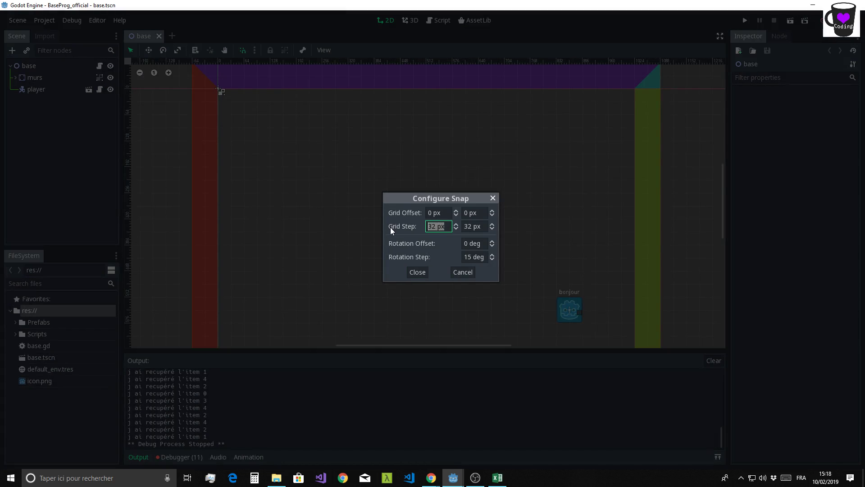
{"action": "type", "text": "64"}
{"action": "double_click", "coordinate": [483, 226]}
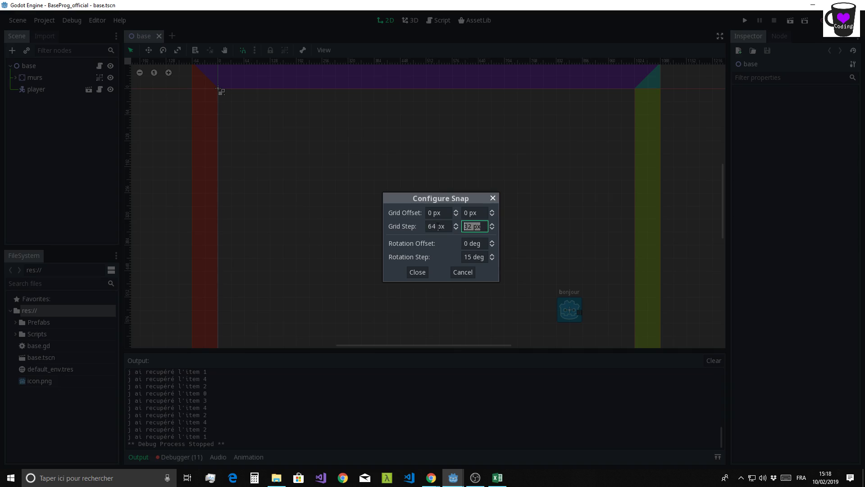
{"action": "type", "text": "64"}
{"action": "left_click", "coordinate": [416, 272]}
{"action": "scroll", "coordinate": [335, 123], "scroll_direction": "down", "scroll_amount": 2}
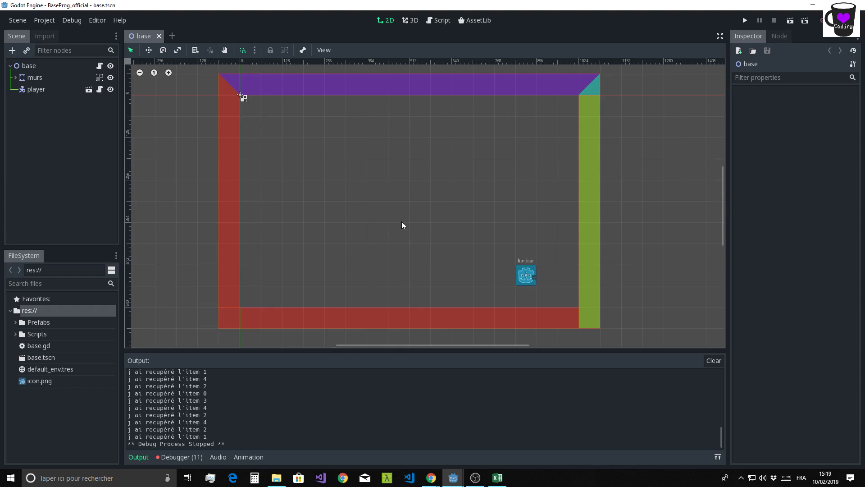
Zoom out and pan the 2D view, then collapse the Output panel.
{"action": "scroll", "coordinate": [402, 224], "scroll_direction": "down", "scroll_amount": 2}
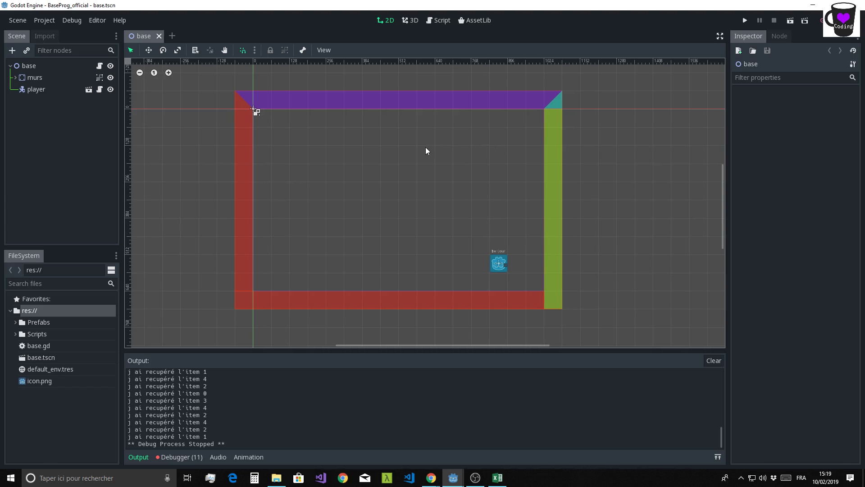
{"action": "middle_click_drag", "start_coordinate": [425, 147], "coordinate": [434, 153]}
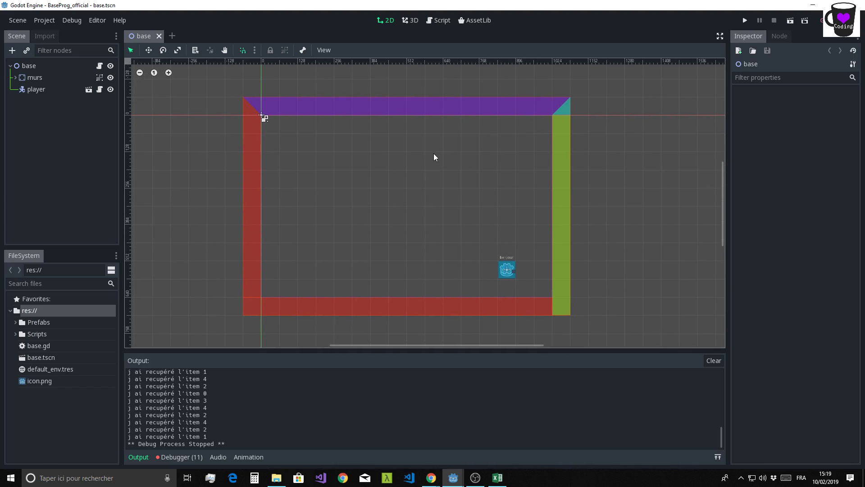
{"action": "left_click", "coordinate": [129, 460]}
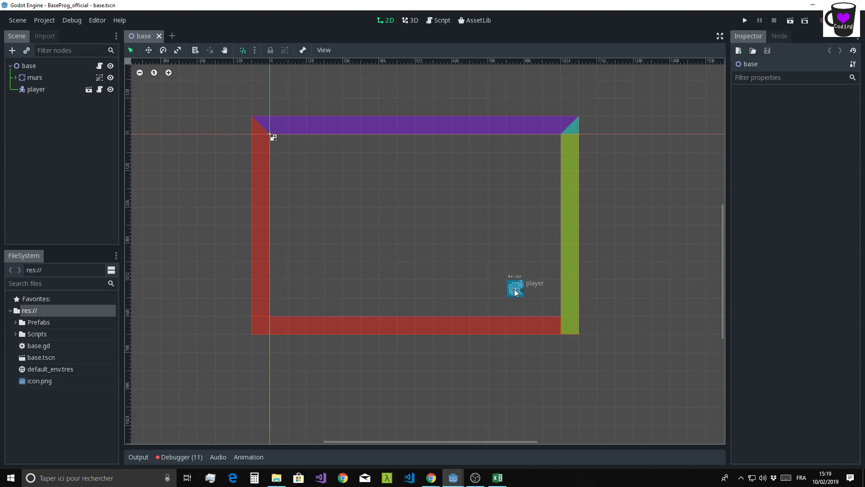
Move the player left inside the walled room, just above the bottom wall, then select base.
{"action": "mouse_move", "coordinate": [516, 289]}
{"action": "left_mouse_down"}
{"action": "mouse_move", "coordinate": [406, 248]}
{"action": "mouse_move", "coordinate": [317, 288]}
{"action": "mouse_move", "coordinate": [323, 281]}
{"action": "left_mouse_up"}
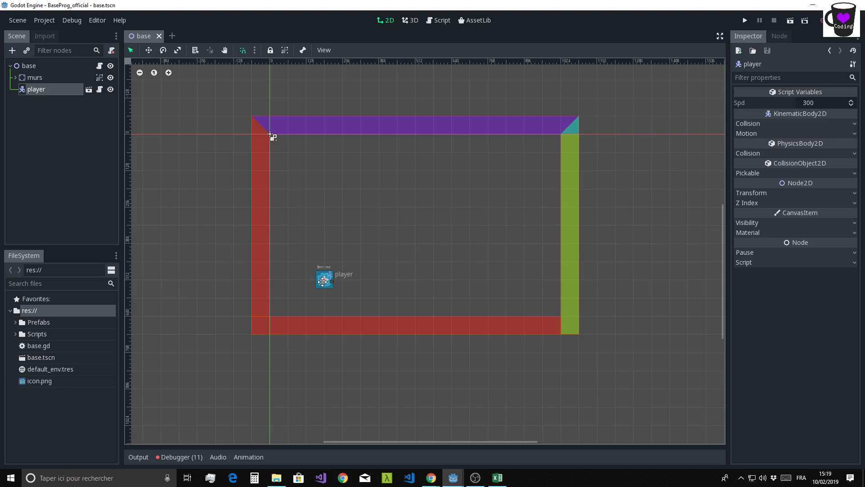
{"action": "scroll", "coordinate": [322, 282], "scroll_direction": "up", "scroll_amount": 3}
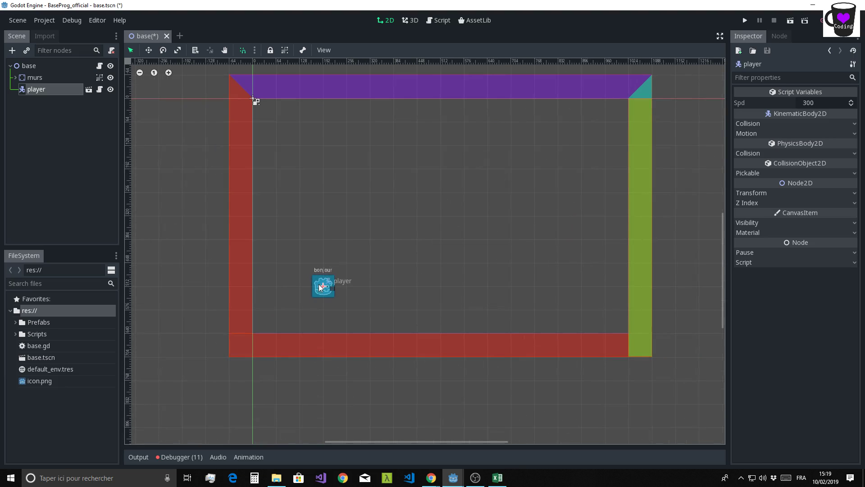
{"action": "mouse_move", "coordinate": [319, 287]}
{"action": "left_mouse_down"}
{"action": "mouse_move", "coordinate": [330, 308]}
{"action": "mouse_move", "coordinate": [331, 299]}
{"action": "left_mouse_up"}
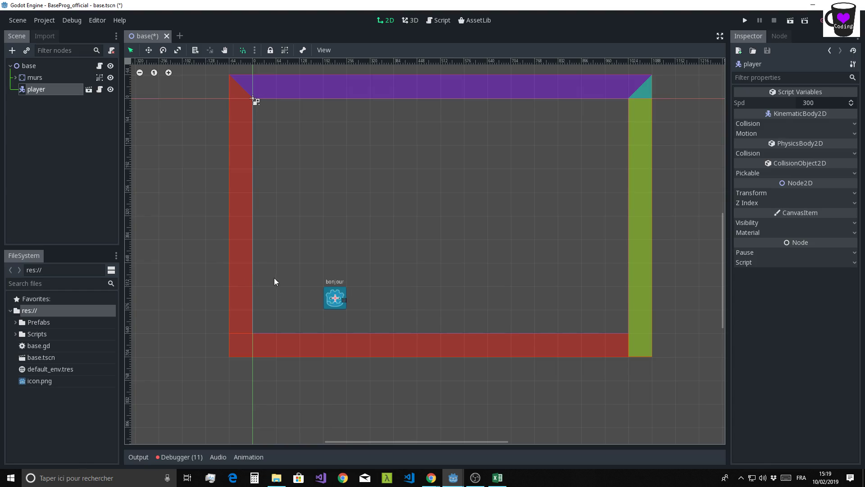
{"action": "scroll", "coordinate": [299, 271], "scroll_direction": "up", "scroll_amount": 2}
{"action": "scroll", "coordinate": [339, 260], "scroll_direction": "down", "scroll_amount": 1}
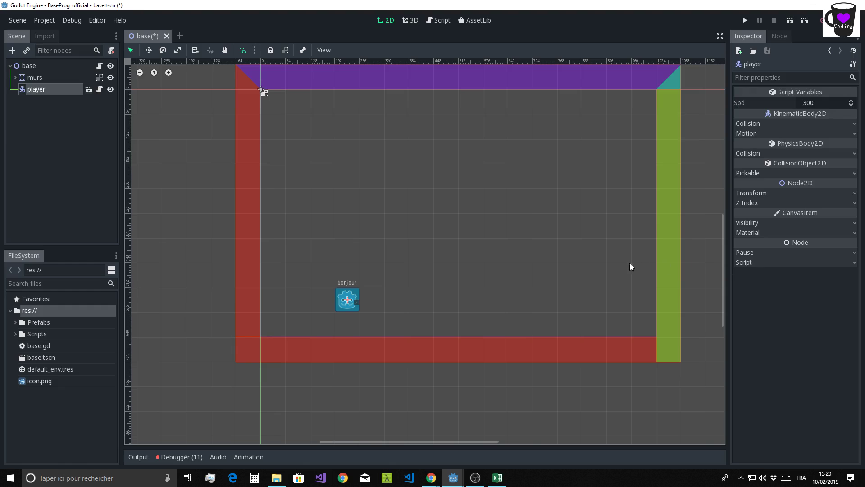
{"action": "scroll", "coordinate": [510, 240], "scroll_direction": "down", "scroll_amount": 2}
{"action": "middle_click_drag", "start_coordinate": [524, 221], "coordinate": [512, 238]}
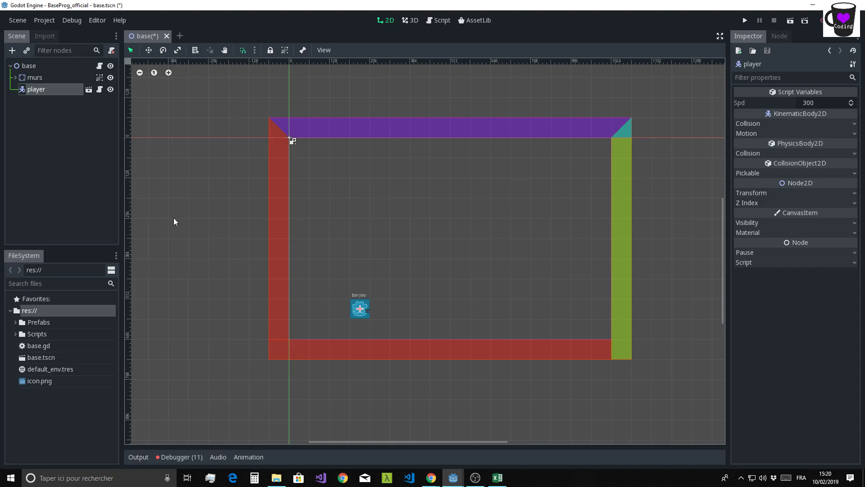
{"action": "left_click", "coordinate": [31, 67]}
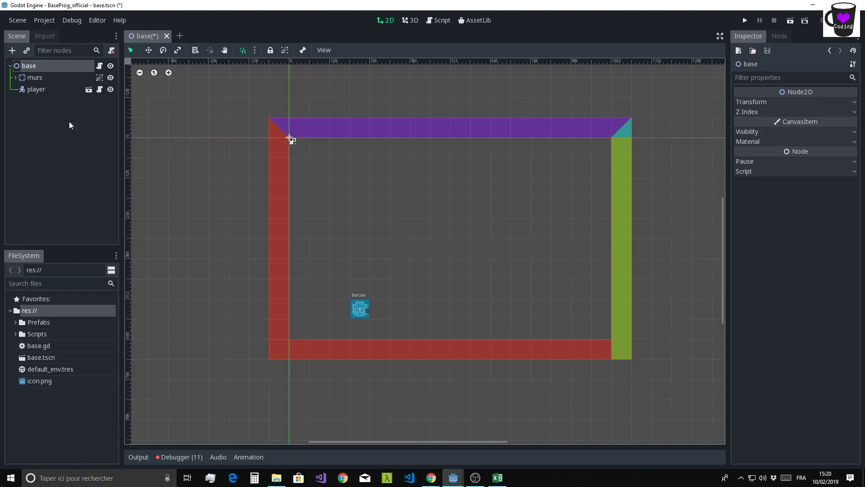
Create a new scene with a StaticBody2D custom root node, found by searching 'Stati'.
{"action": "left_click", "coordinate": [180, 36]}
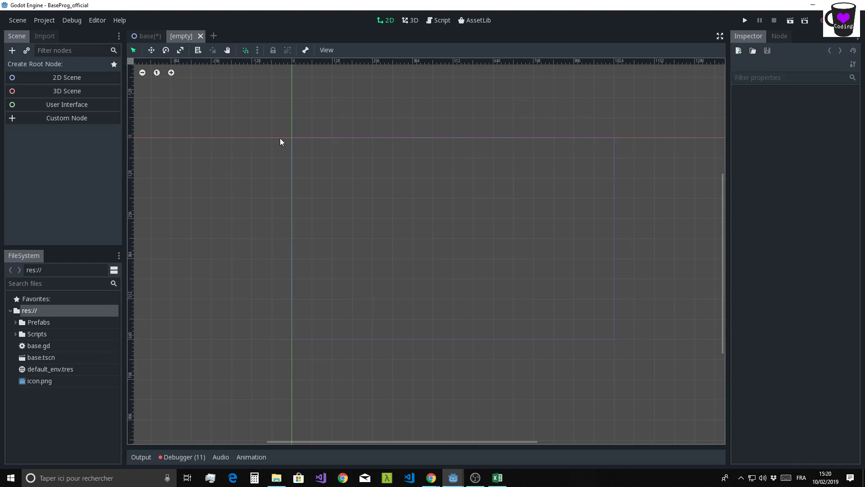
{"action": "middle_click_drag", "start_coordinate": [254, 124], "coordinate": [345, 197]}
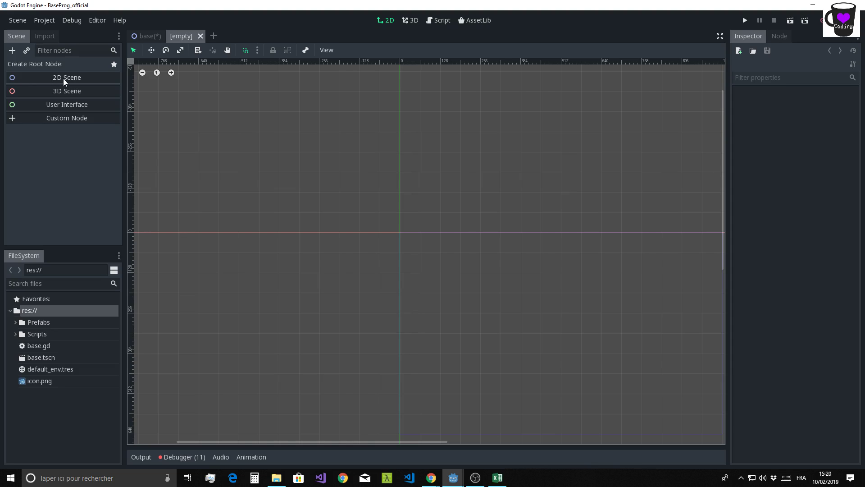
{"action": "left_click", "coordinate": [49, 119]}
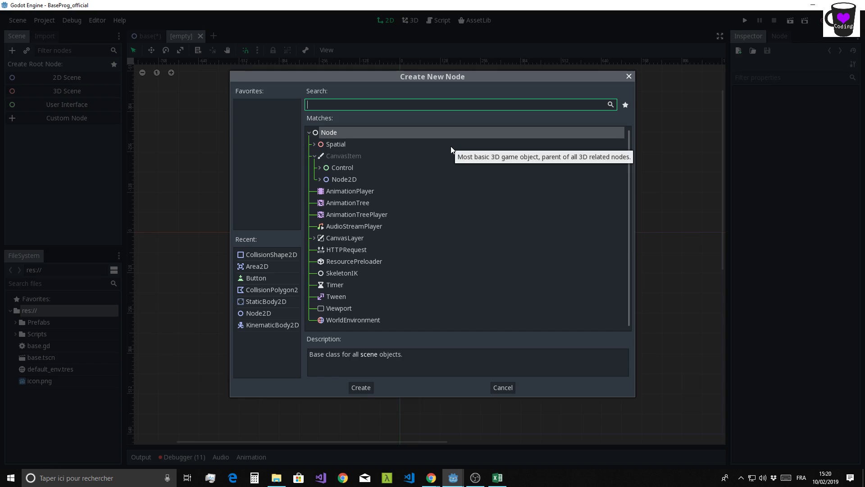
{"action": "type", "text": "St"}
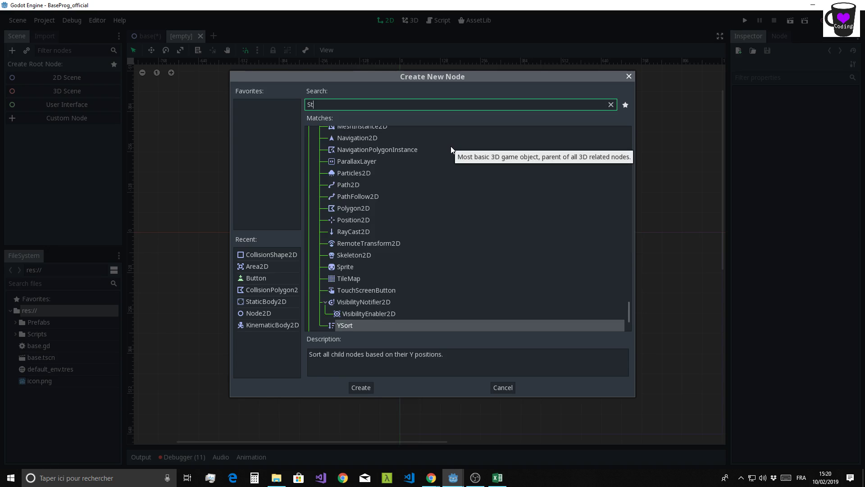
{"action": "type", "text": "ati"}
{"action": "key", "text": "Down"}
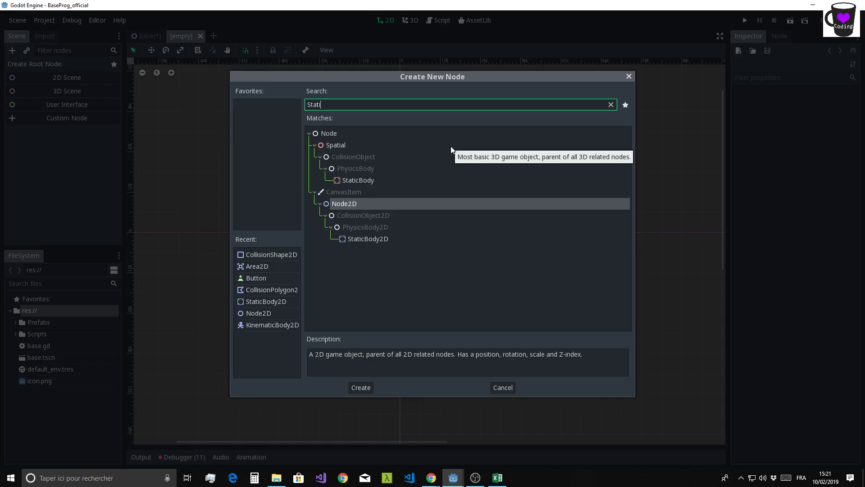
{"action": "key", "text": "Down"}
{"action": "key", "text": "Return"}
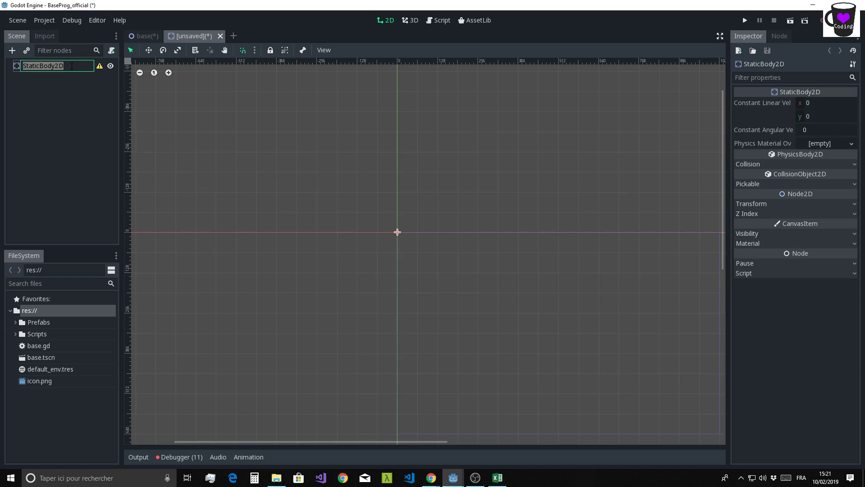
Rename the StaticBody2D root node to Wall.
{"action": "type", "text": "Wall"}
{"action": "key", "text": "BackSpace"}
{"action": "key", "text": "BackSpace"}
{"action": "key", "text": "BackSpace"}
{"action": "type", "text": "all"}
{"action": "key", "text": "Return"}
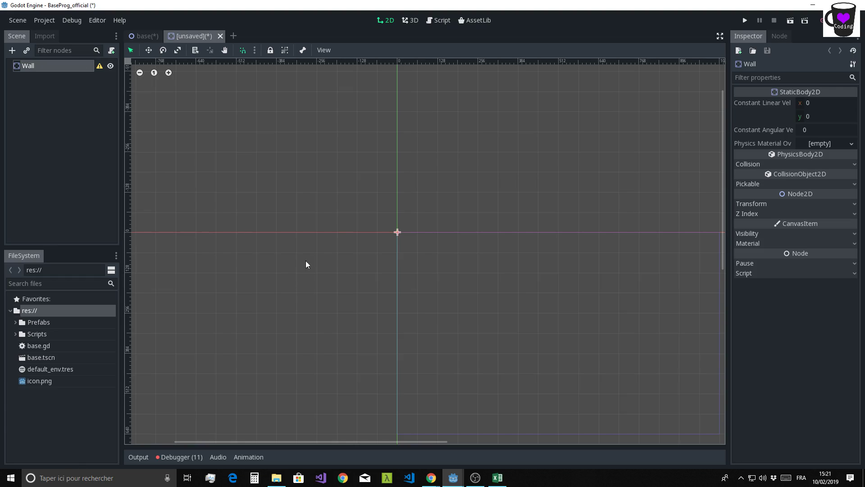
{"action": "right_click", "coordinate": [35, 65]}
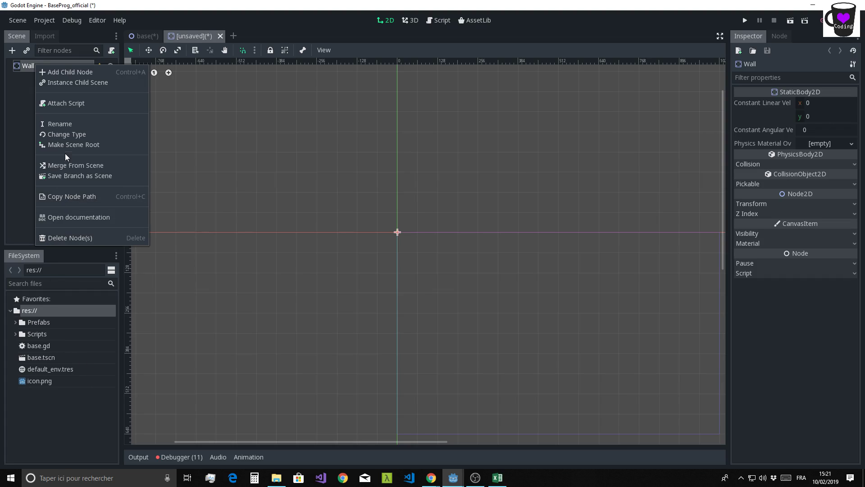
Add a Sprite child to Wall and give it the icon.png texture.
{"action": "left_click", "coordinate": [13, 50]}
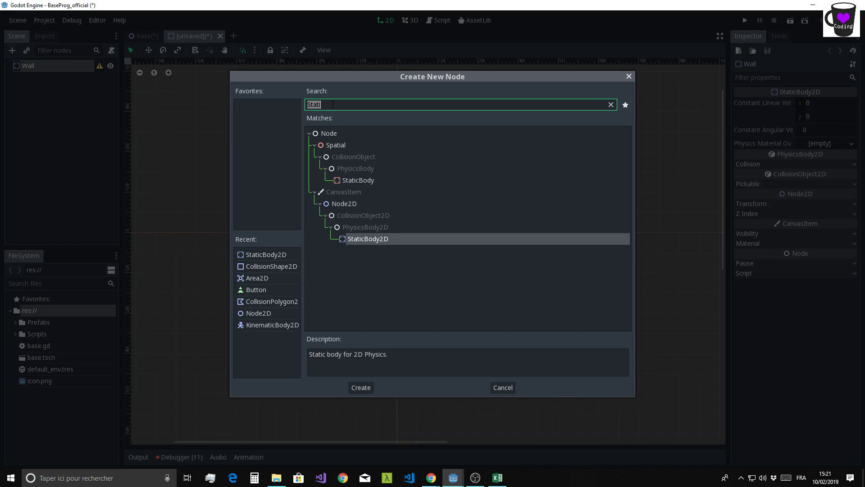
{"action": "type", "text": "spr"}
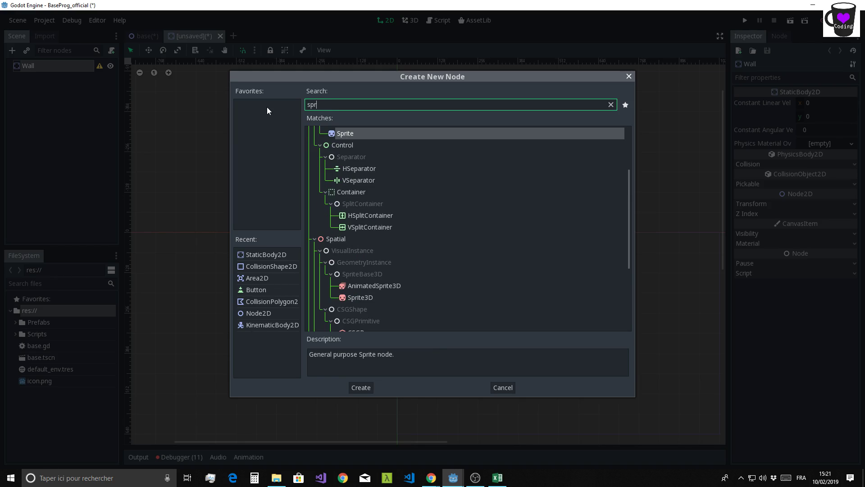
{"action": "key", "text": "Return"}
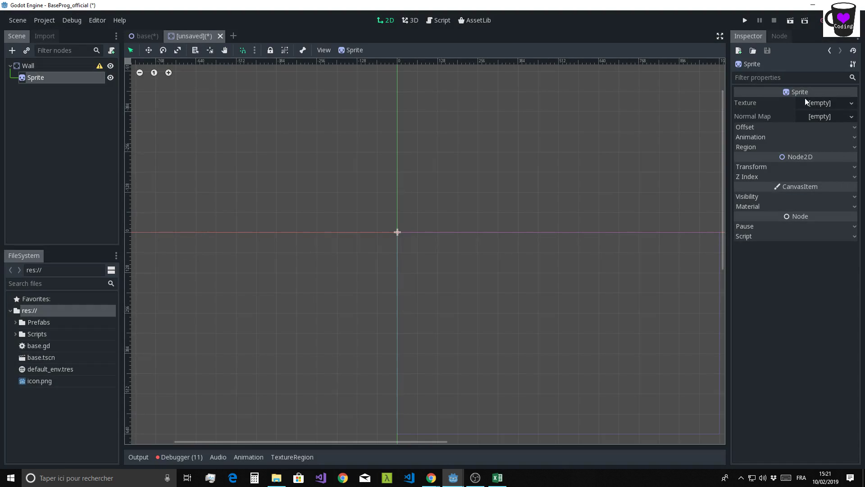
{"action": "left_click_drag", "start_coordinate": [44, 383], "coordinate": [816, 106]}
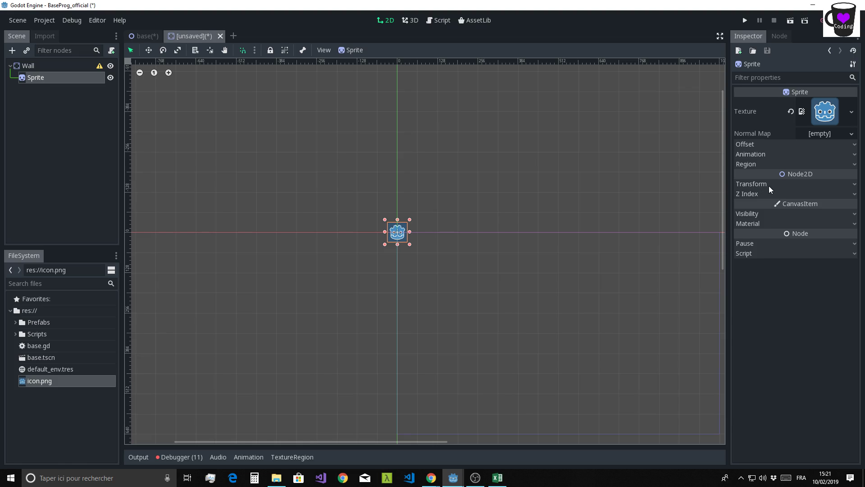
Set the Sprite's Visibility Modulate colour to dark 292020.
{"action": "left_click", "coordinate": [741, 213]}
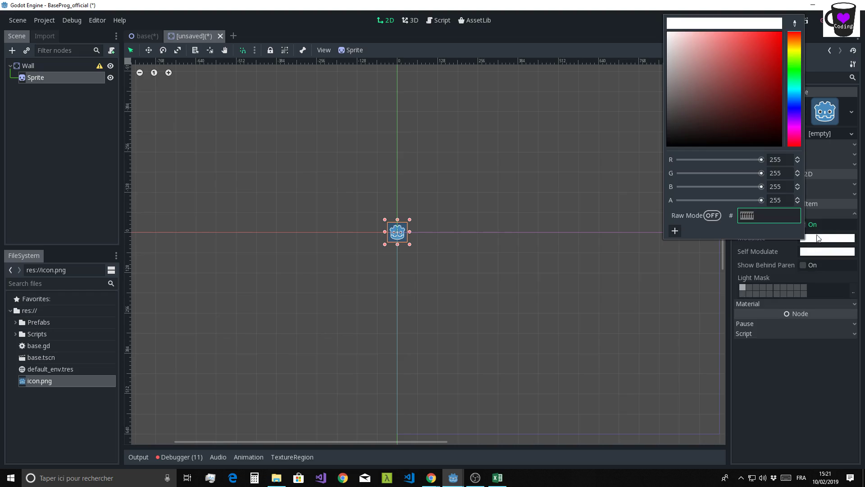
{"action": "left_click", "coordinate": [817, 238]}
{"action": "left_click_drag", "start_coordinate": [749, 108], "coordinate": [692, 129]}
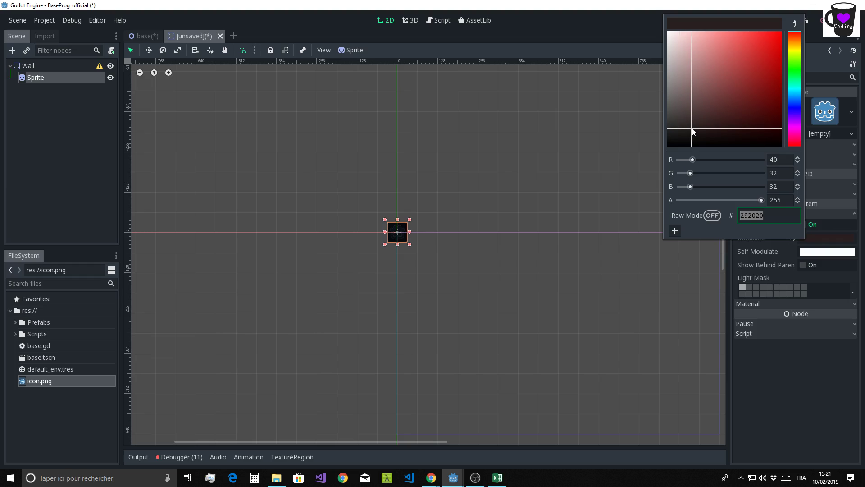
{"action": "left_click", "coordinate": [752, 359]}
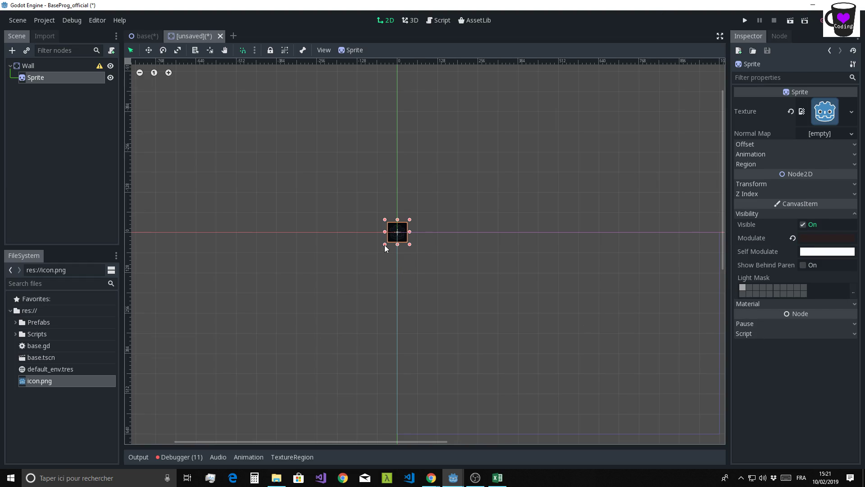
{"action": "scroll", "coordinate": [395, 246], "scroll_direction": "up", "scroll_amount": 2}
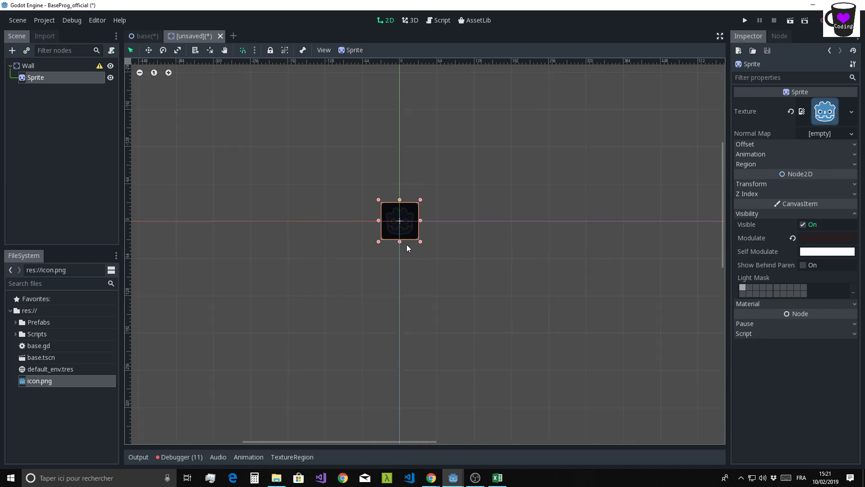
{"action": "left_click", "coordinate": [32, 65]}
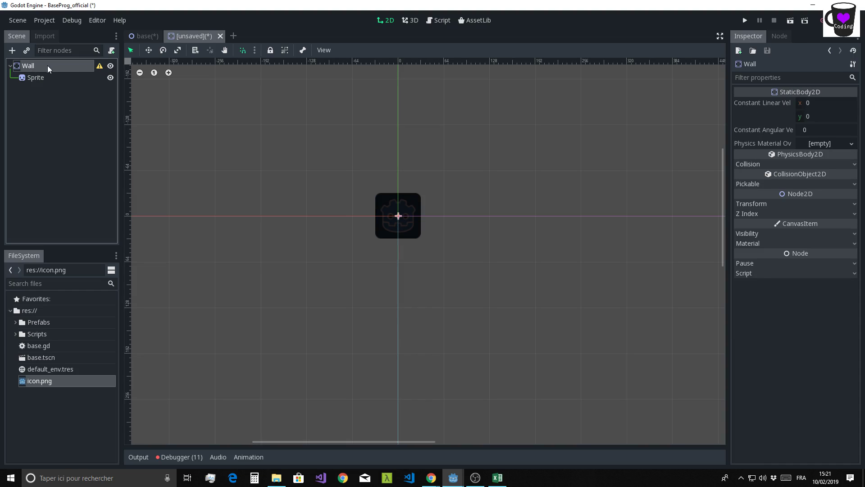
Add a CollisionShape2D child node under Wall.
{"action": "key", "text": "ctrl+a"}
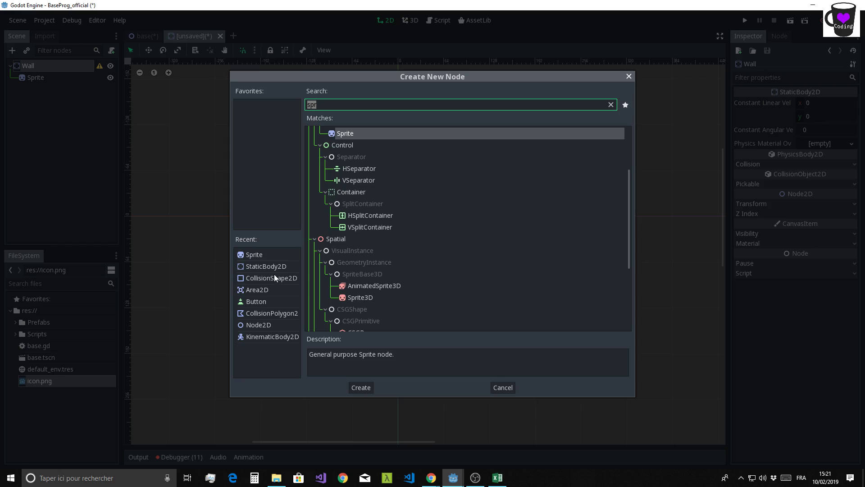
{"action": "left_click", "coordinate": [275, 276]}
{"action": "left_click", "coordinate": [356, 387]}
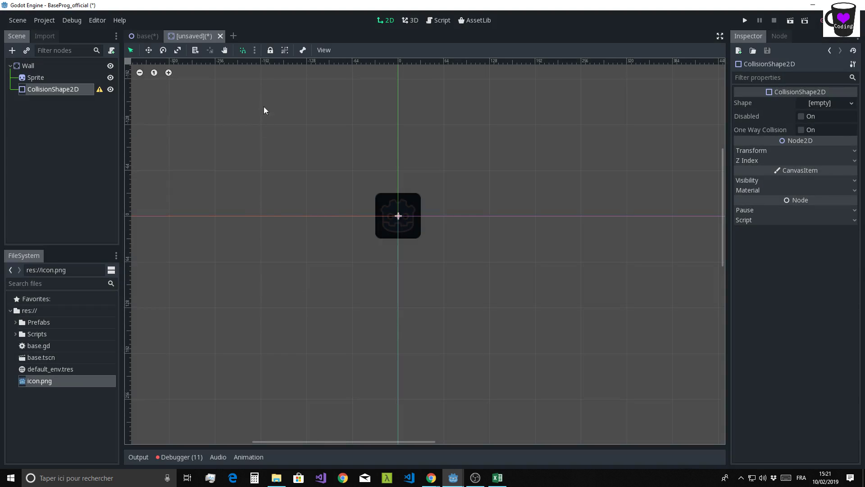
{"action": "scroll", "coordinate": [372, 180], "scroll_direction": "up", "scroll_amount": 2}
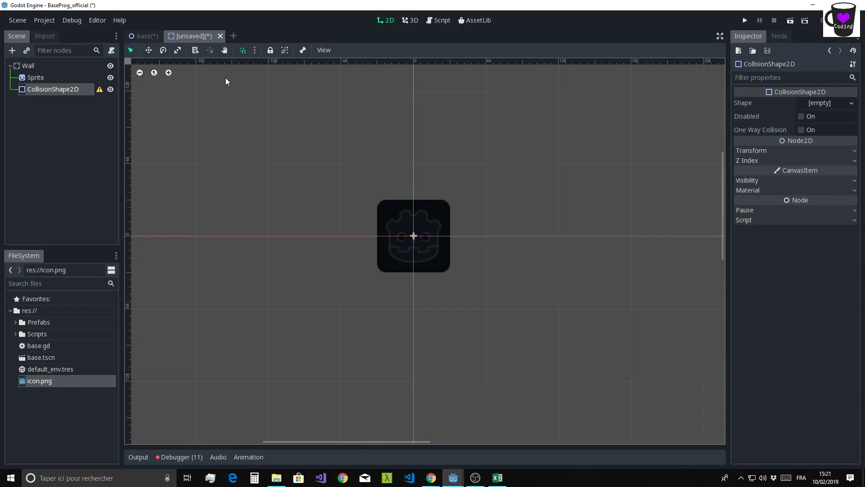
Set the Configure Snap grid step to 32 by 32 pixels.
{"action": "left_click", "coordinate": [252, 53]}
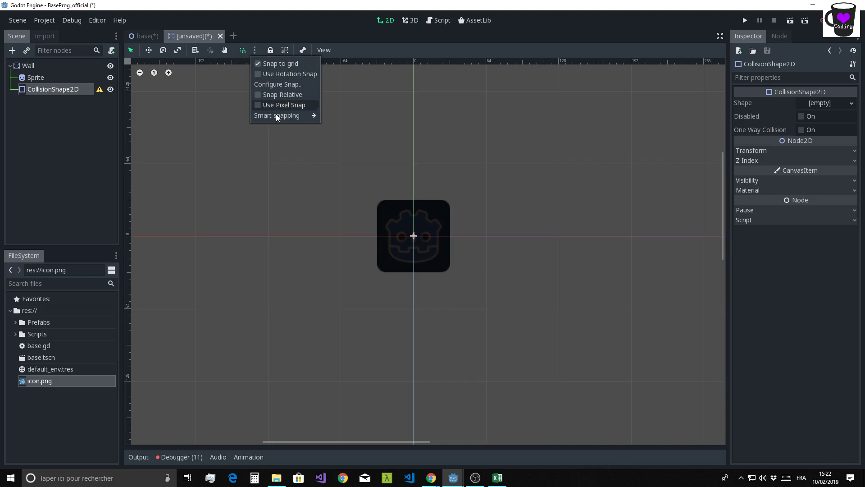
{"action": "left_click", "coordinate": [275, 85]}
{"action": "left_click", "coordinate": [449, 227]}
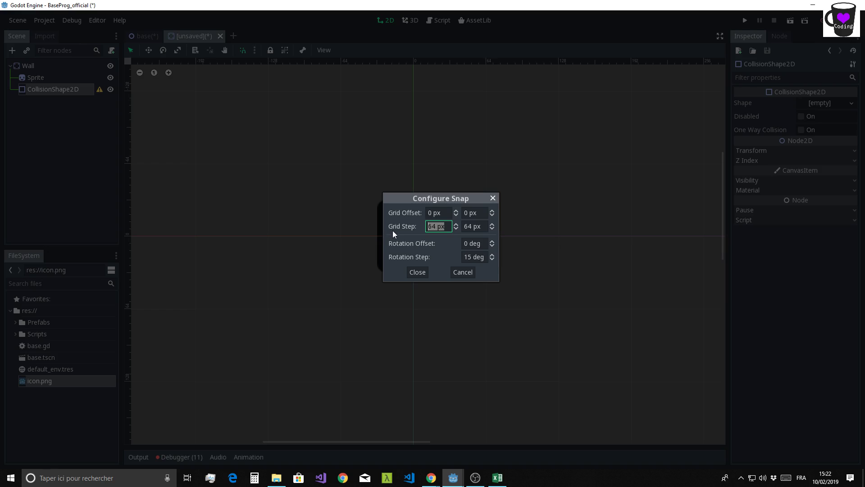
{"action": "type", "text": "32"}
{"action": "left_click", "coordinate": [473, 227]}
{"action": "type", "text": "32"}
{"action": "left_click", "coordinate": [415, 272]}
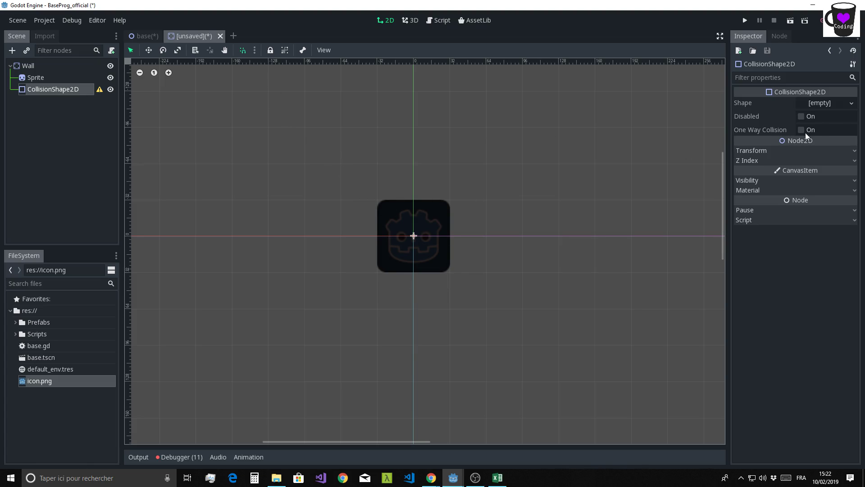
Give the collision a New RectangleShape2D and stretch it over the sprite.
{"action": "left_click", "coordinate": [831, 102]}
{"action": "left_click", "coordinate": [784, 177]}
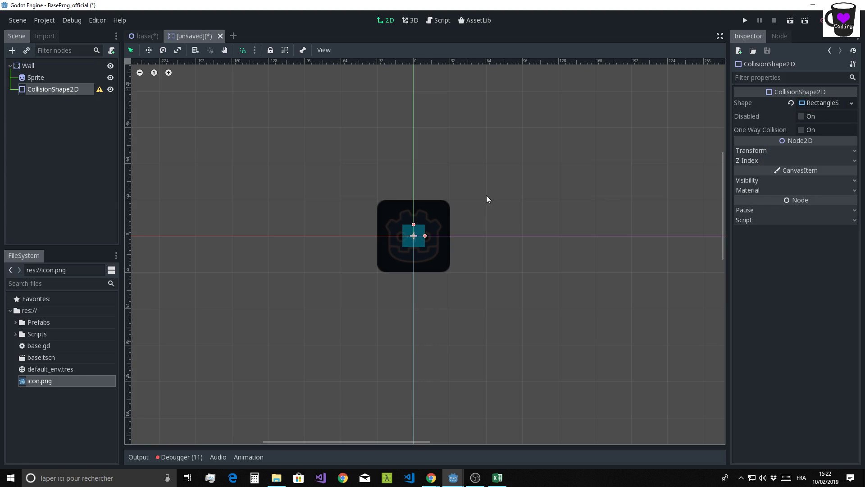
{"action": "mouse_move", "coordinate": [425, 235]}
{"action": "left_mouse_down"}
{"action": "mouse_move", "coordinate": [450, 236]}
{"action": "mouse_move", "coordinate": [413, 199]}
{"action": "left_mouse_up"}
{"action": "left_click", "coordinate": [335, 172]}
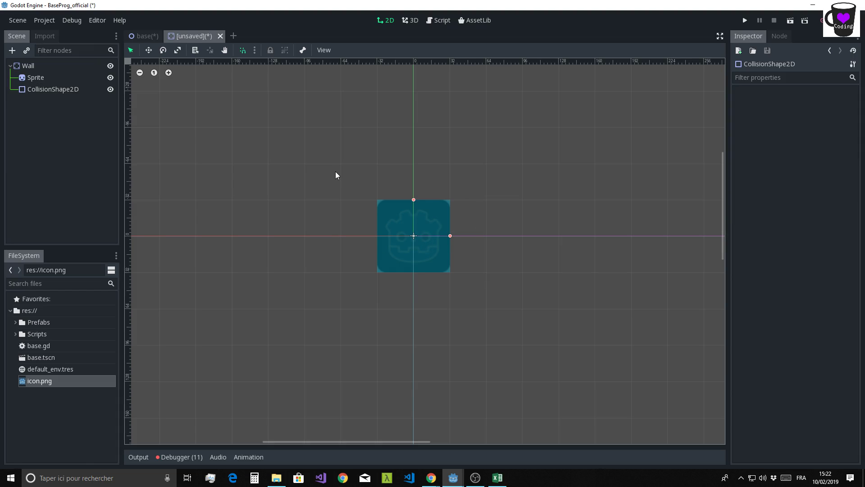
{"action": "middle_click_drag", "start_coordinate": [336, 176], "coordinate": [360, 210]}
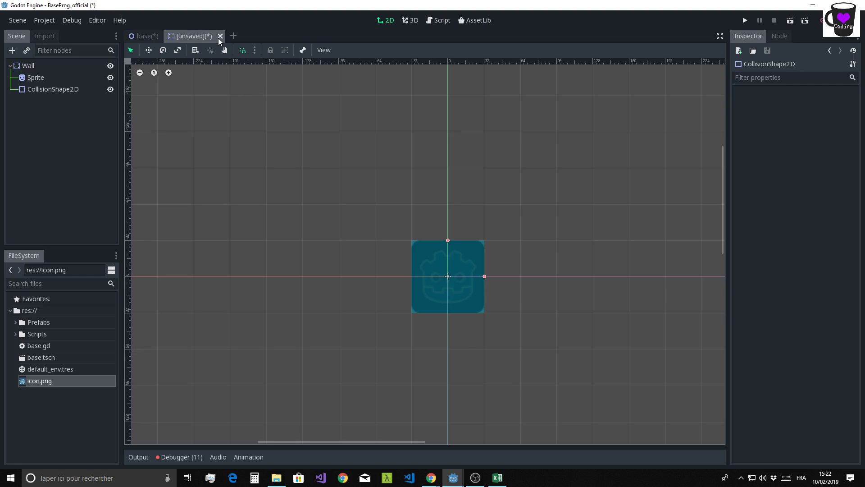
Save the new scene as Wall.tscn in the Prefabs folder.
{"action": "key", "text": "ctrl+s"}
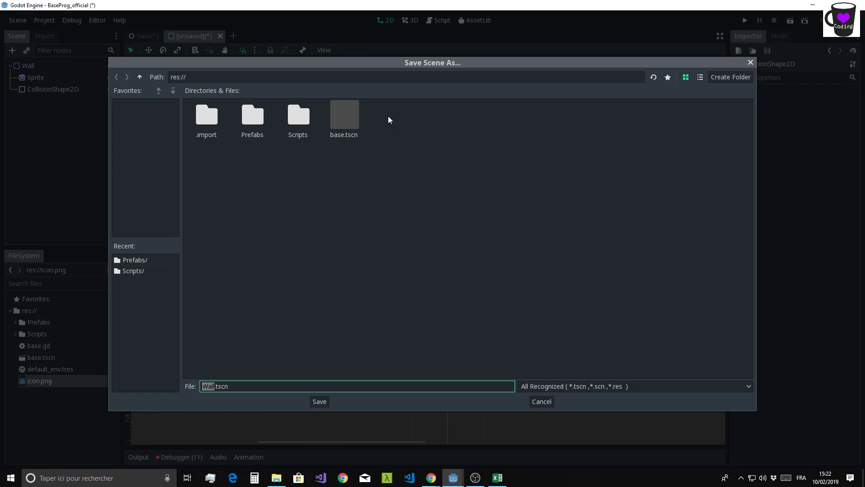
{"action": "double_click", "coordinate": [250, 122]}
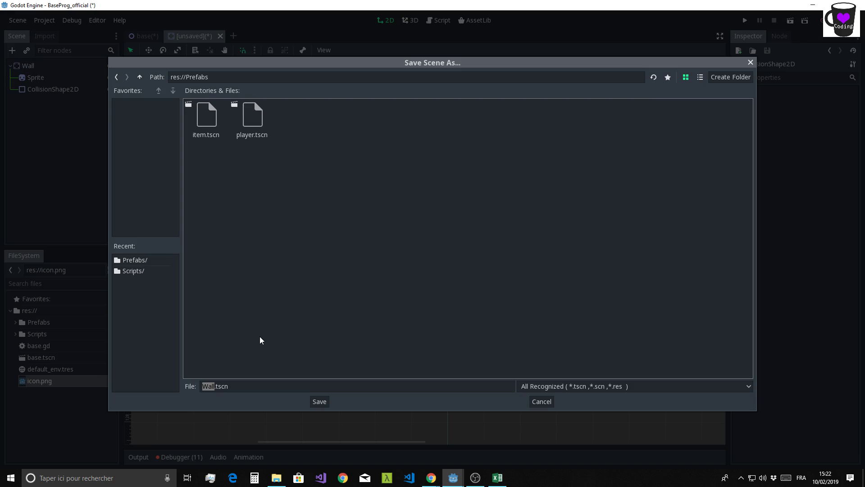
{"action": "left_click", "coordinate": [319, 401]}
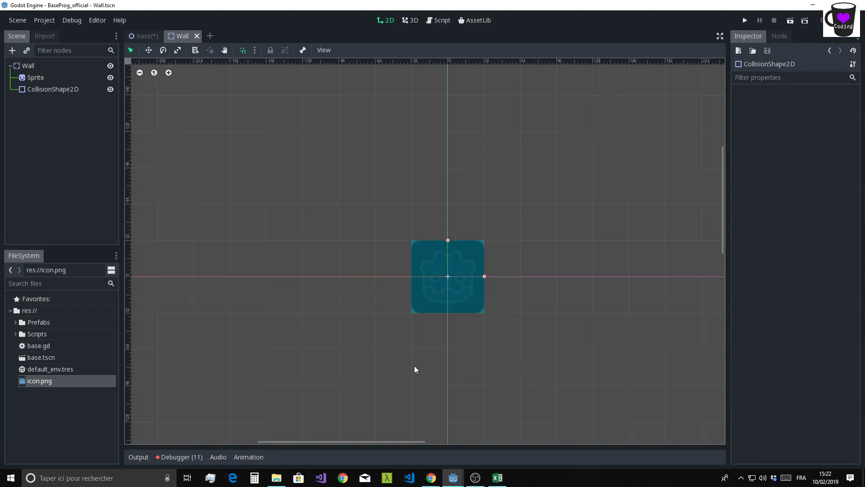
{"action": "middle_click_drag", "start_coordinate": [346, 289], "coordinate": [345, 255]}
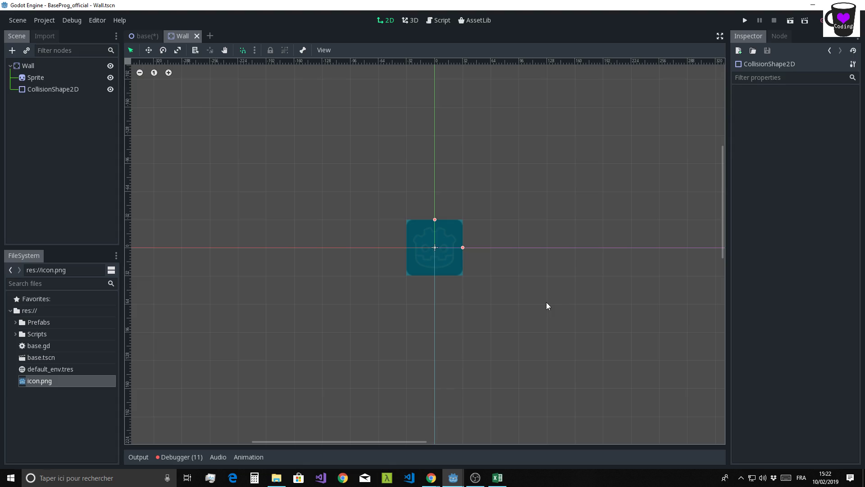
{"action": "middle_click_drag", "start_coordinate": [433, 246], "coordinate": [414, 258]}
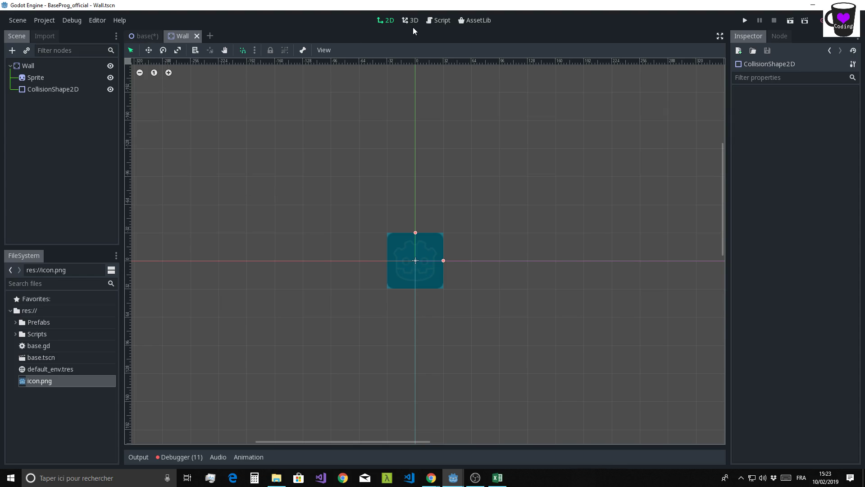
Close the Wall tab and instance Prefabs/Wall.tscn as a child of base.
{"action": "left_click", "coordinate": [196, 36]}
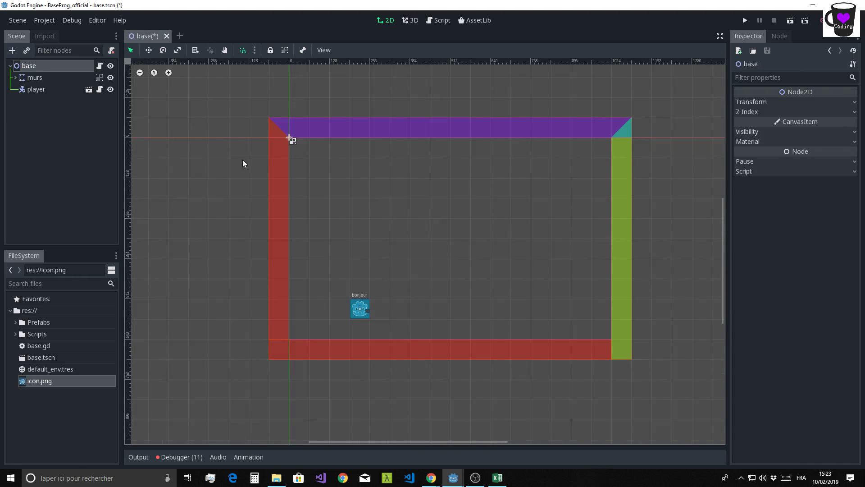
{"action": "middle_click_drag", "start_coordinate": [278, 207], "coordinate": [283, 185]}
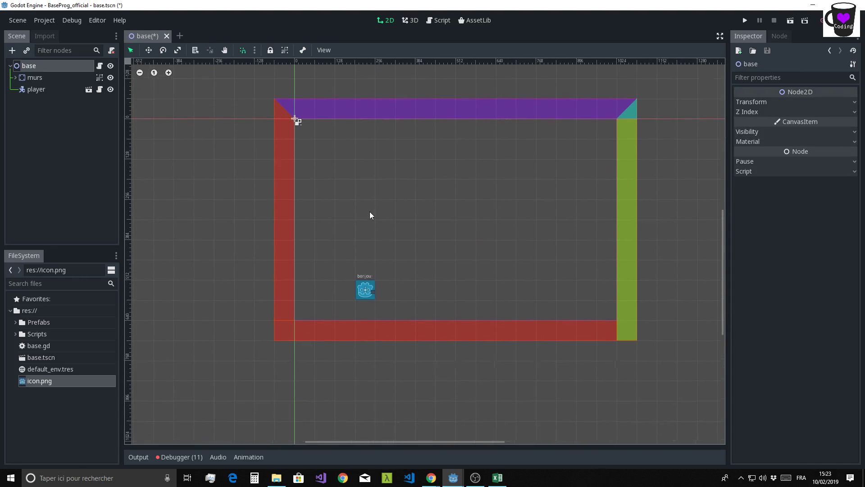
{"action": "left_click", "coordinate": [26, 50]}
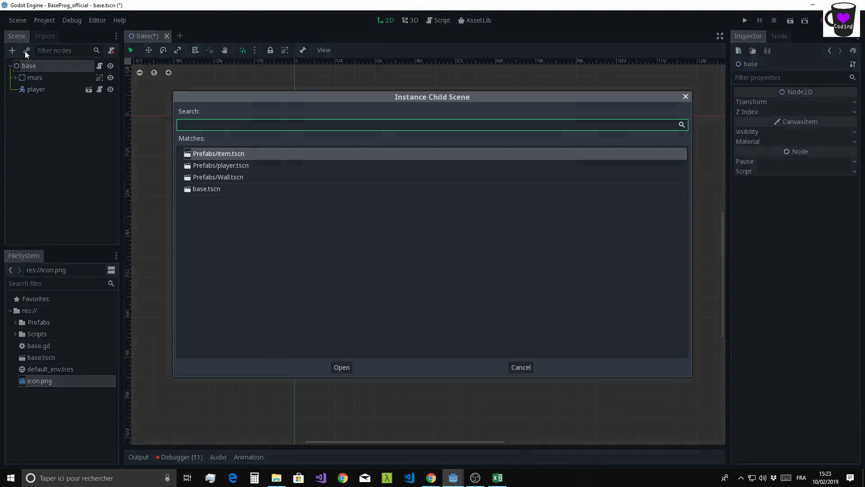
{"action": "left_click", "coordinate": [196, 178]}
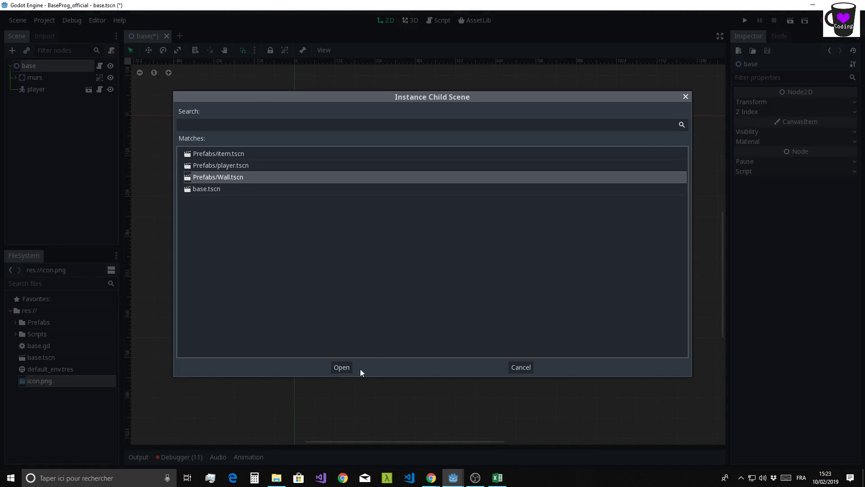
{"action": "left_click", "coordinate": [345, 367]}
Drag the Wall instance inside the walled room, above the player.
{"action": "left_click_drag", "start_coordinate": [289, 128], "coordinate": [390, 209]}
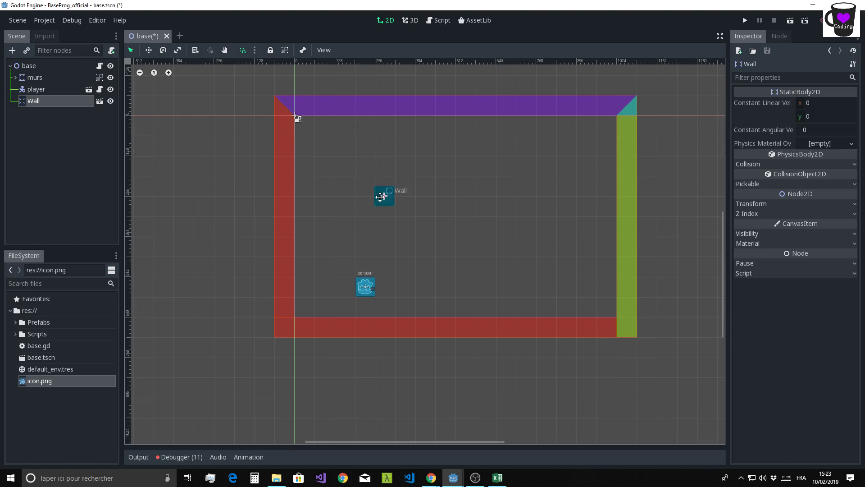
{"action": "scroll", "coordinate": [380, 233], "scroll_direction": "up", "scroll_amount": 5}
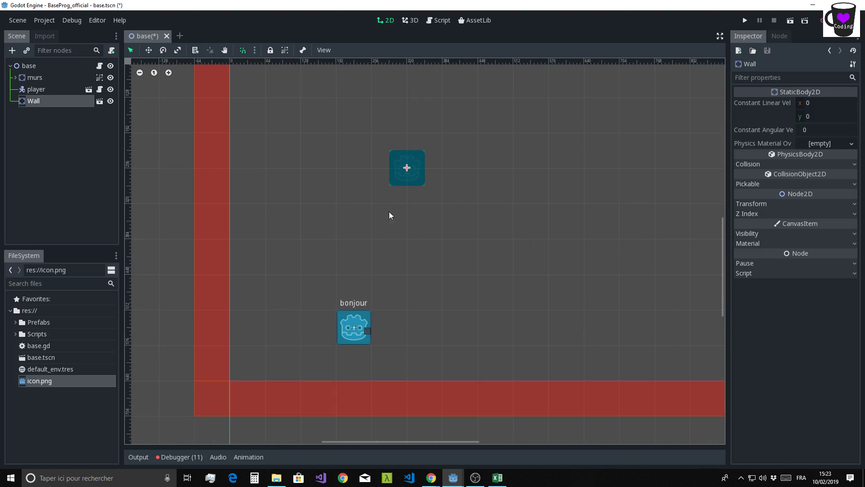
{"action": "scroll", "coordinate": [364, 178], "scroll_direction": "down", "scroll_amount": 1}
{"action": "mouse_move", "coordinate": [364, 178]}
{"action": "middle_mouse_down"}
{"action": "mouse_move", "coordinate": [350, 208]}
{"action": "mouse_move", "coordinate": [349, 246]}
{"action": "middle_mouse_up"}
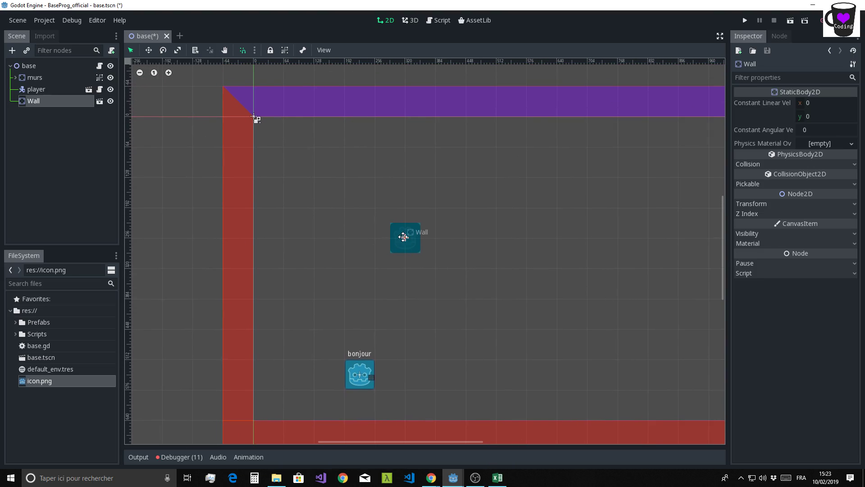
{"action": "mouse_move", "coordinate": [404, 238]}
{"action": "left_mouse_down"}
{"action": "mouse_move", "coordinate": [268, 235]}
{"action": "mouse_move", "coordinate": [262, 224]}
{"action": "mouse_move", "coordinate": [302, 211]}
{"action": "mouse_move", "coordinate": [352, 258]}
{"action": "mouse_move", "coordinate": [350, 234]}
{"action": "mouse_move", "coordinate": [368, 235]}
{"action": "mouse_move", "coordinate": [358, 254]}
{"action": "left_mouse_up"}
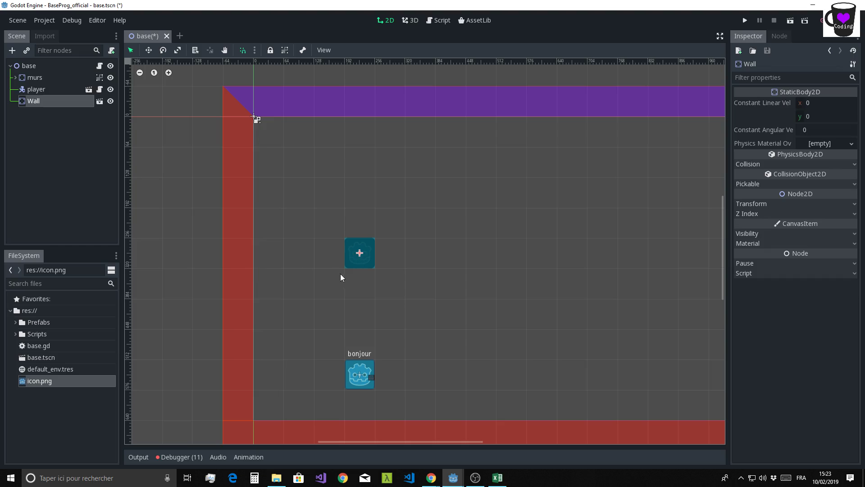
{"action": "scroll", "coordinate": [346, 193], "scroll_direction": "right", "scroll_amount": 3}
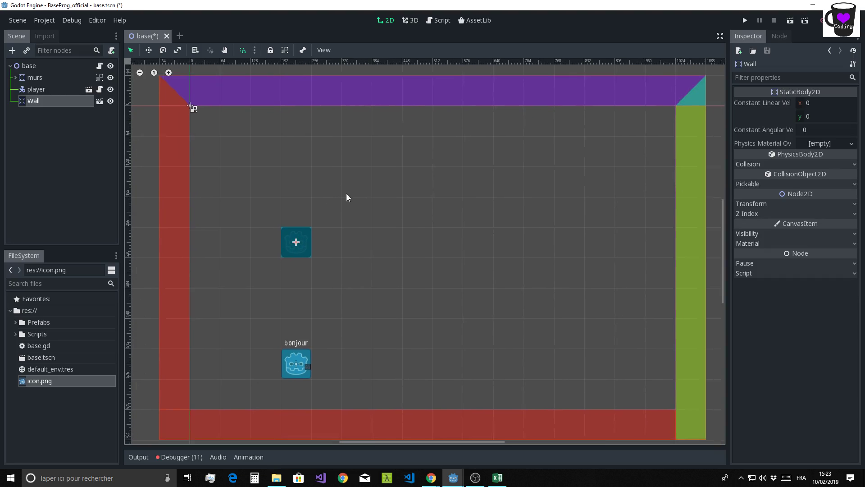
{"action": "scroll", "coordinate": [345, 193], "scroll_direction": "down", "scroll_amount": 1}
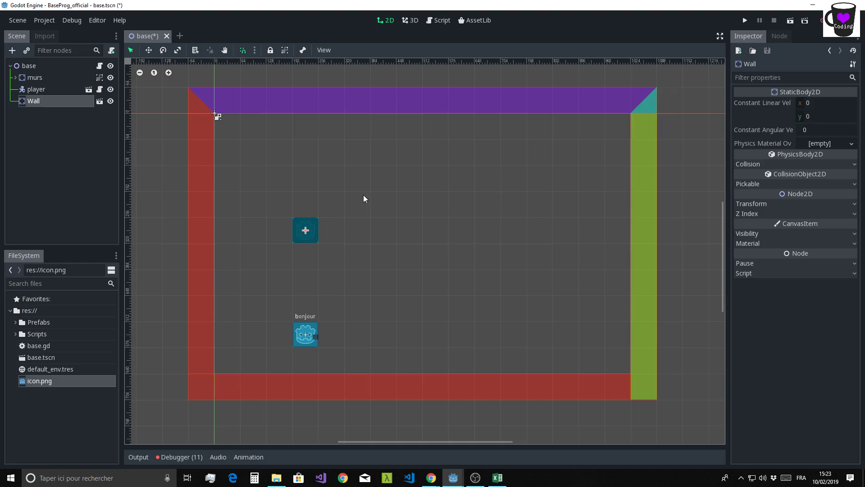
In base.gd, add 'var walls = []' on a new line above 'var inventaire = []'.
{"action": "left_click", "coordinate": [436, 21]}
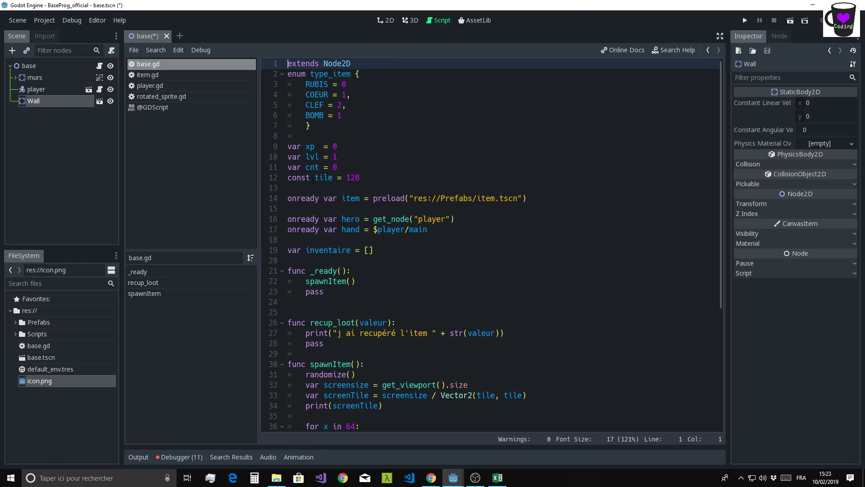
{"action": "left_click_drag", "start_coordinate": [374, 250], "coordinate": [242, 249]}
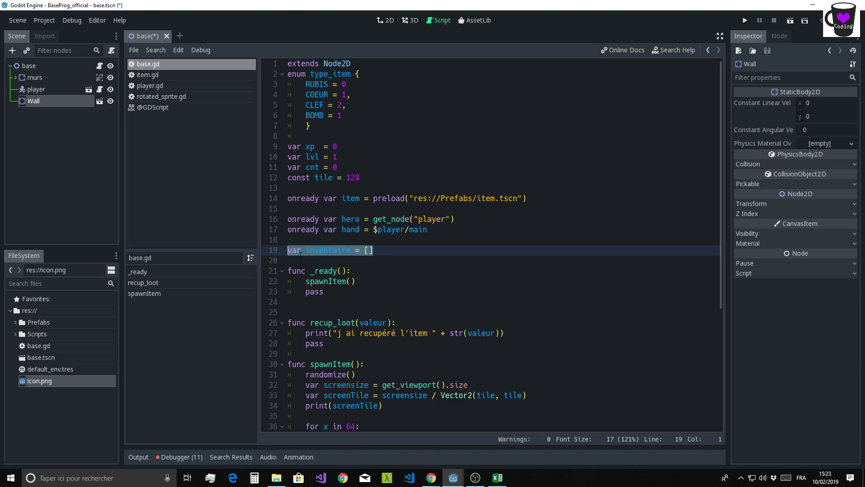
{"action": "left_click", "coordinate": [316, 260]}
{"action": "left_click", "coordinate": [333, 241]}
{"action": "key", "text": "Return"}
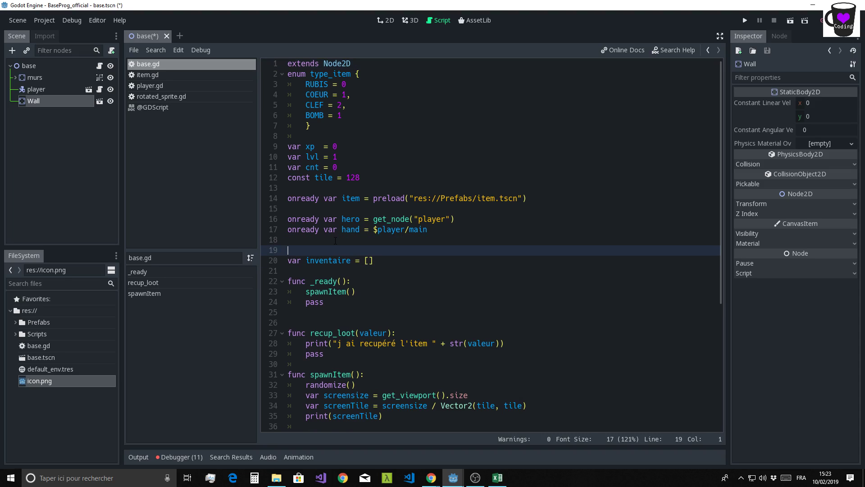
{"action": "type", "text": "var"}
{"action": "type", "text": " wall"}
{"action": "type", "text": "s = "}
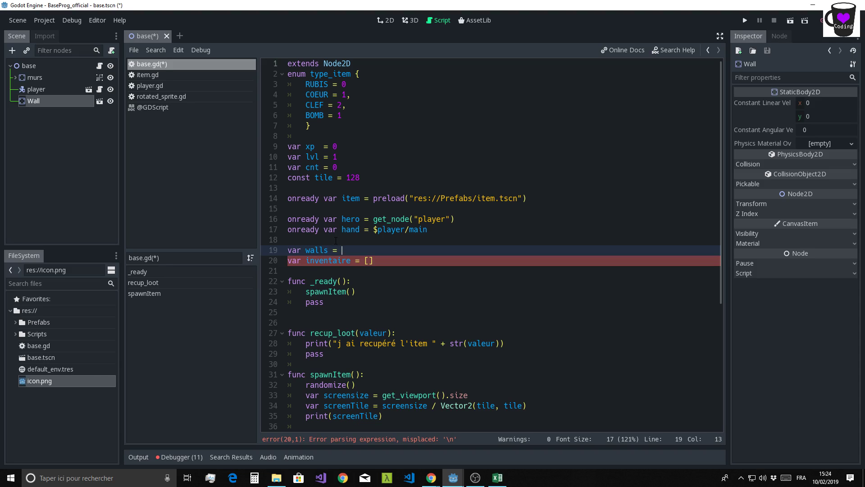
{"action": "type", "text": "[]"}
{"action": "left_click", "coordinate": [414, 284]}
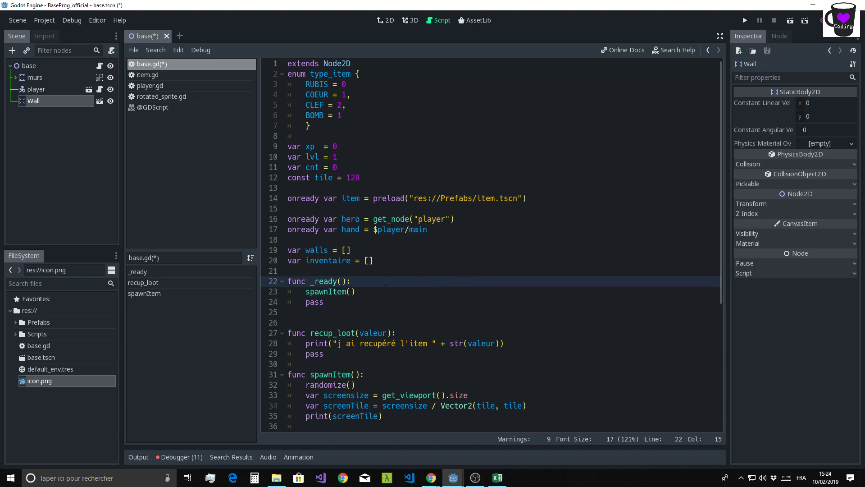
{"action": "left_click", "coordinate": [360, 251]}
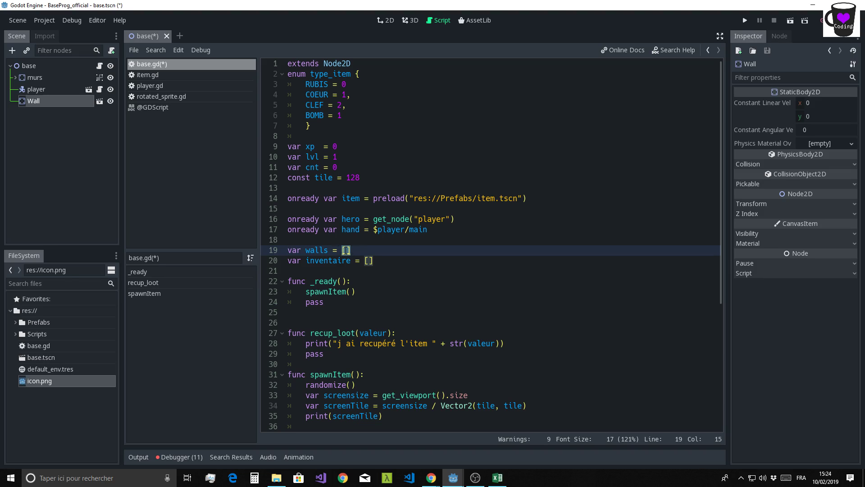
{"action": "left_click", "coordinate": [346, 250]}
Review the screensize, screenTile calculation and print lines in _ready.
{"action": "left_click", "coordinate": [354, 305]}
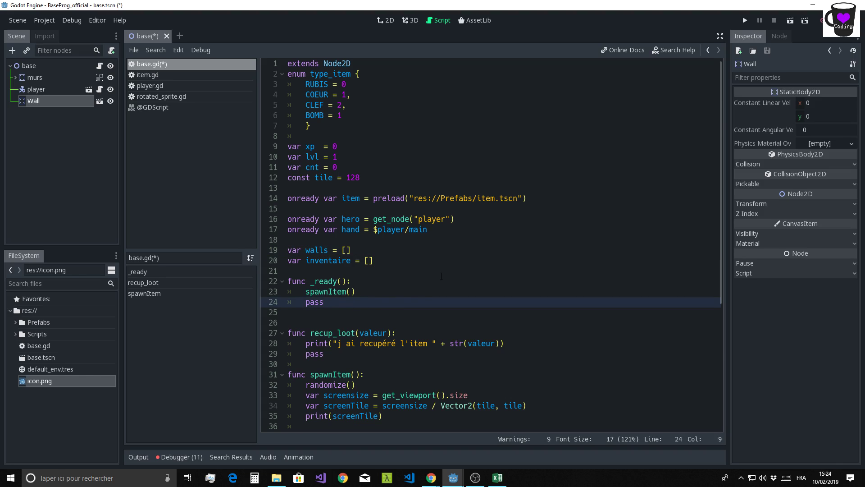
{"action": "scroll", "coordinate": [441, 276], "scroll_direction": "down", "scroll_amount": 3}
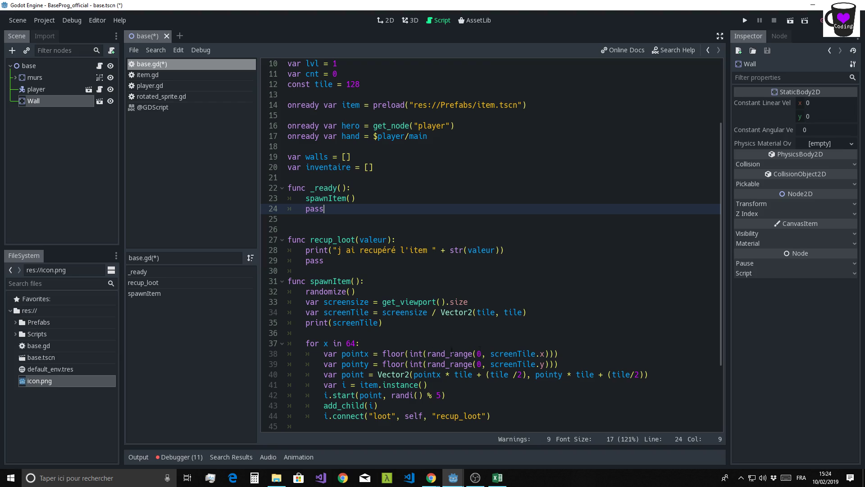
{"action": "scroll", "coordinate": [507, 366], "scroll_direction": "up", "scroll_amount": 3}
{"action": "scroll", "coordinate": [400, 331], "scroll_direction": "down", "scroll_amount": 4}
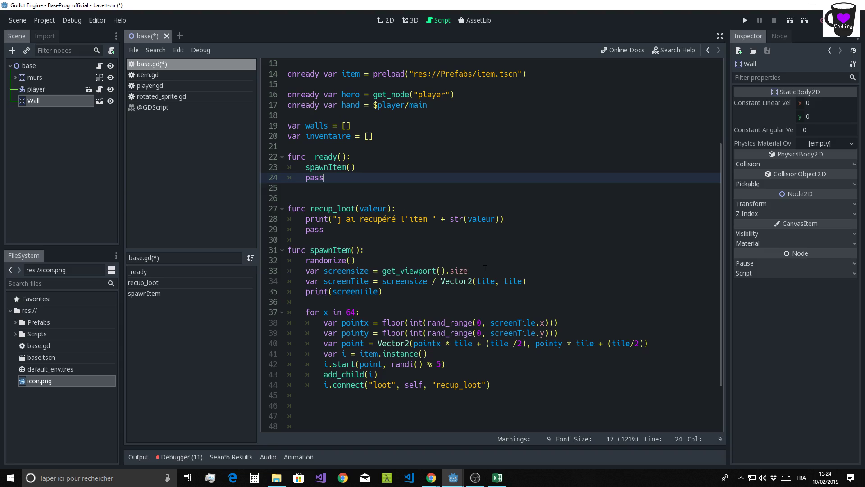
{"action": "left_click_drag", "start_coordinate": [484, 269], "coordinate": [269, 272]}
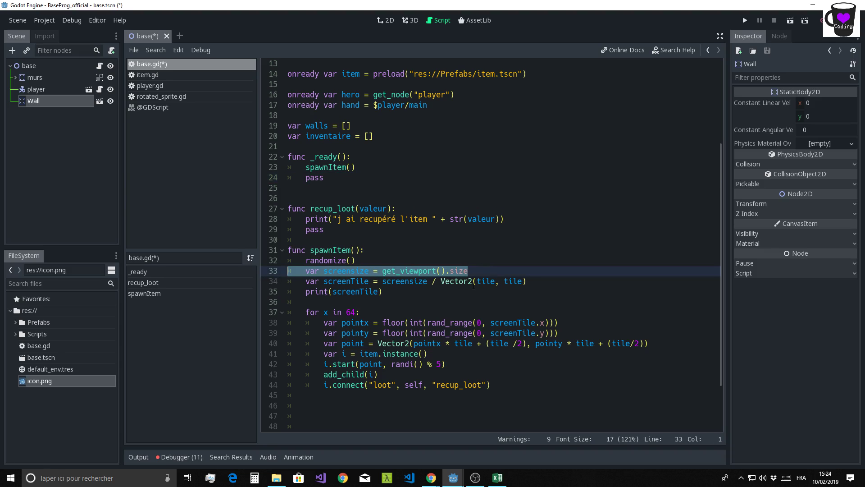
{"action": "left_click_drag", "start_coordinate": [527, 281], "coordinate": [306, 282]}
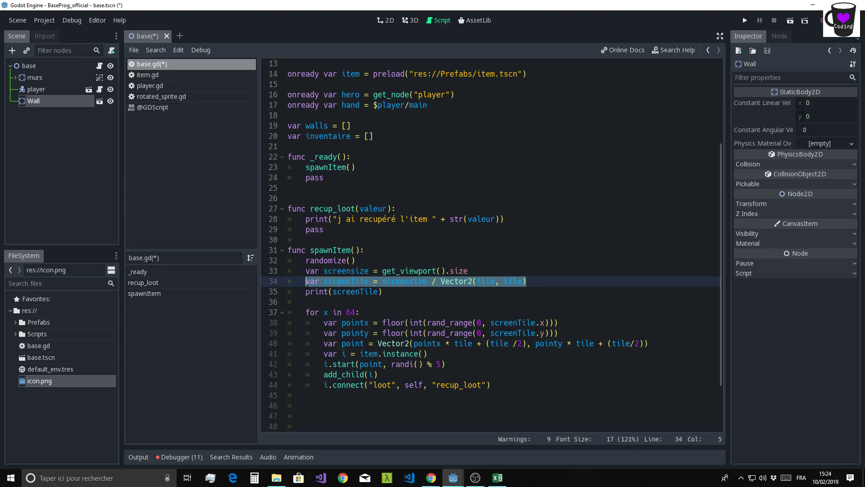
{"action": "left_click_drag", "start_coordinate": [393, 293], "coordinate": [270, 296]}
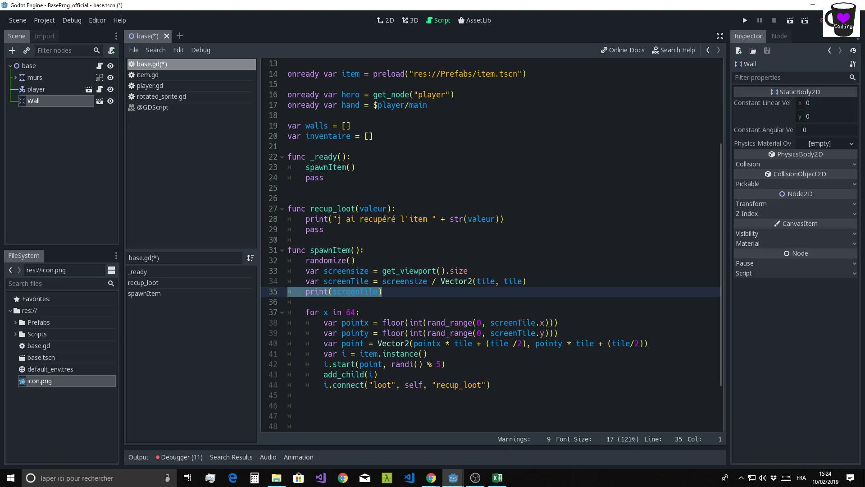
{"action": "scroll", "coordinate": [383, 169], "scroll_direction": "up", "scroll_amount": 4}
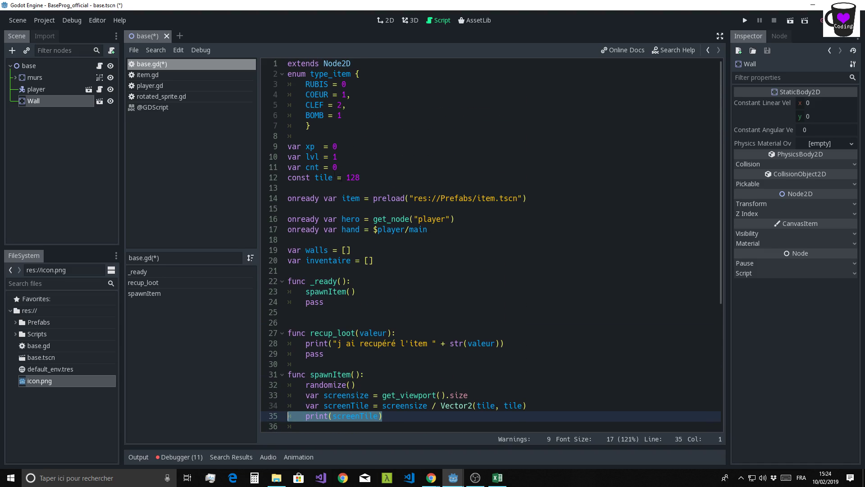
Declare col and row on a new line 9 after the enum as 'var col; var row;'.
{"action": "left_click", "coordinate": [361, 136]}
{"action": "key", "text": "Return"}
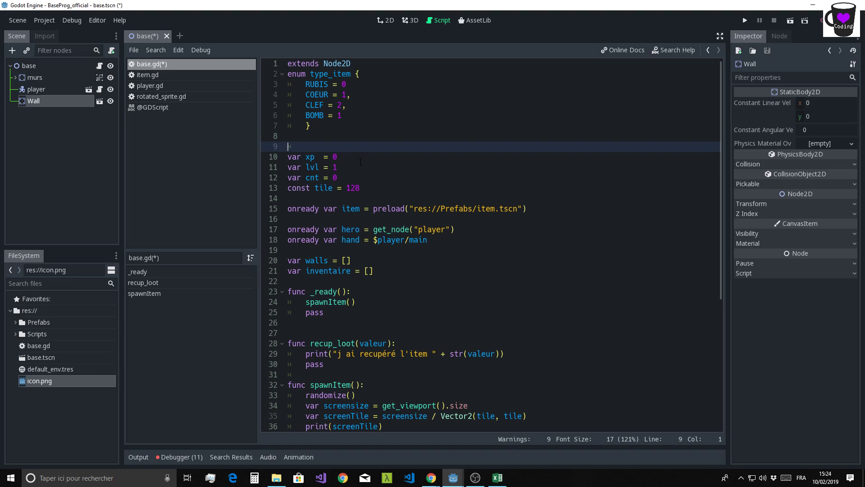
{"action": "type", "text": "var c"}
{"action": "type", "text": "ol; "}
{"action": "type", "text": "var r"}
{"action": "type", "text": "ow;"}
{"action": "left_click", "coordinate": [326, 147]}
{"action": "key", "text": "Return"}
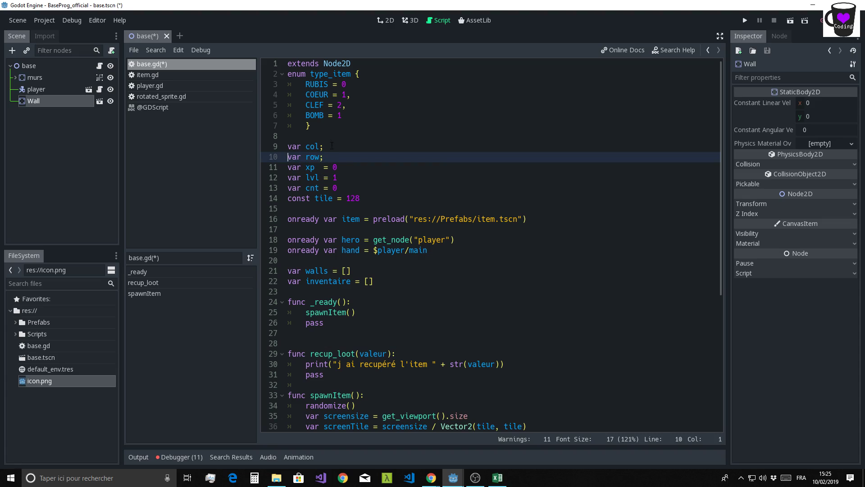
{"action": "key", "text": "BackSpace"}
{"action": "key", "text": "Down"}
{"action": "key", "text": "Down"}
{"action": "key", "text": "End"}
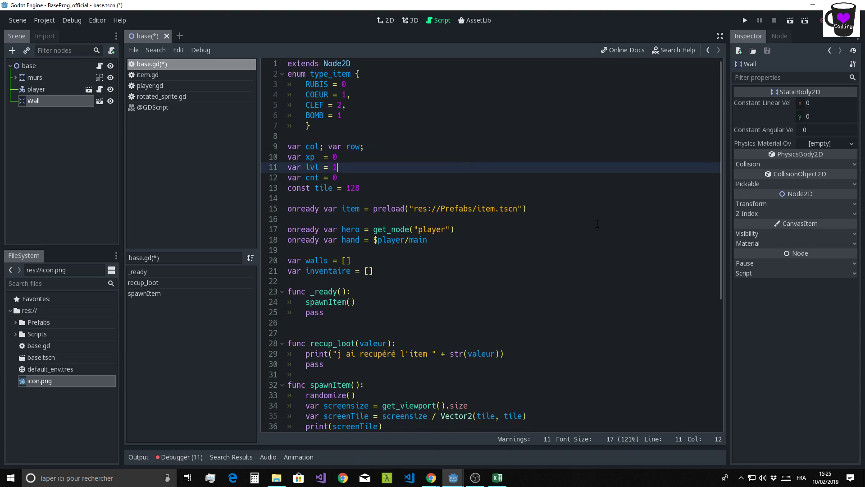
Redo the trailing semicolon so line 9 ends with 'var row;', then review both declarations.
{"action": "key", "text": "Up"}
{"action": "key", "text": "Up"}
{"action": "key", "text": "End"}
{"action": "key", "text": "BackSpace"}
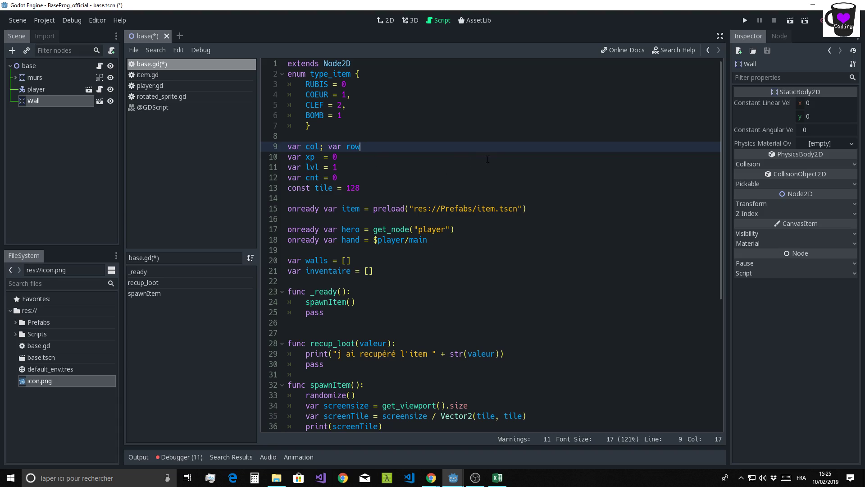
{"action": "key", "text": "Down"}
{"action": "left_click", "coordinate": [400, 152]}
{"action": "type", "text": ";"}
{"action": "key", "text": "Down"}
{"action": "key", "text": "Down"}
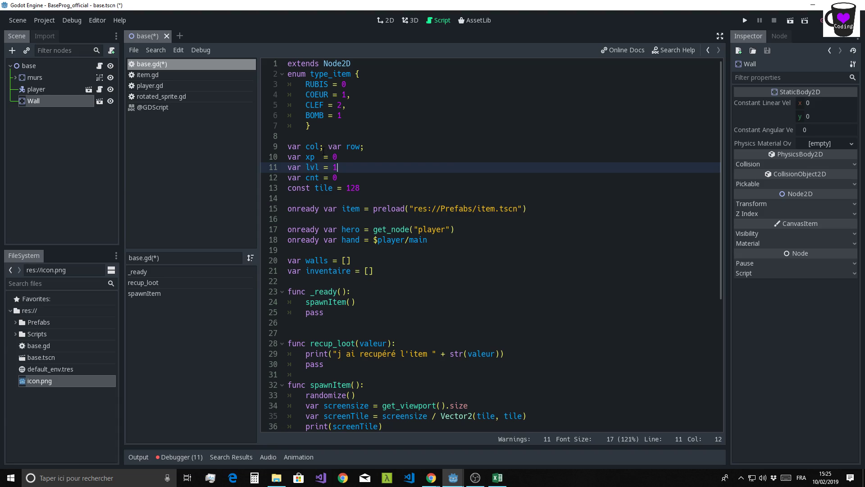
{"action": "left_click", "coordinate": [322, 148]}
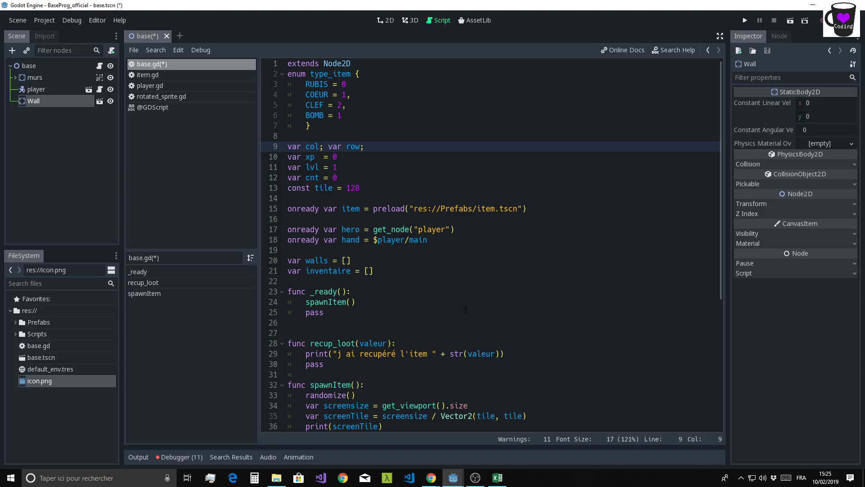
{"action": "left_click_drag", "start_coordinate": [328, 147], "coordinate": [360, 147]}
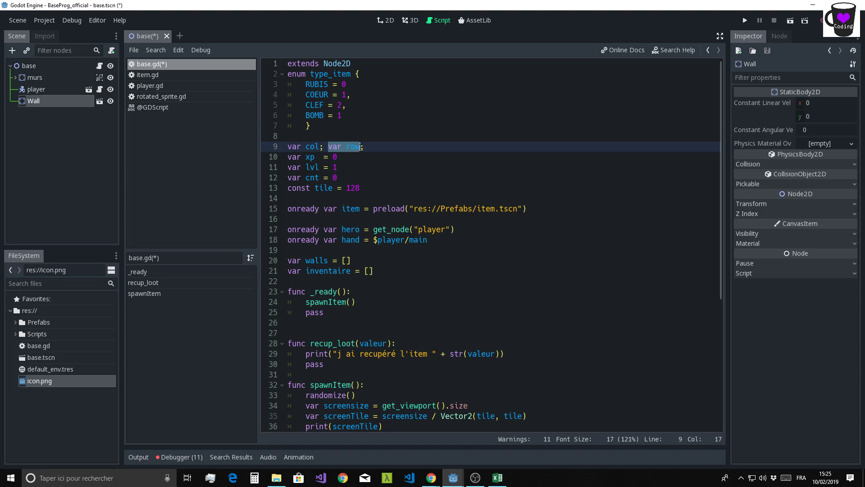
{"action": "left_click", "coordinate": [422, 179]}
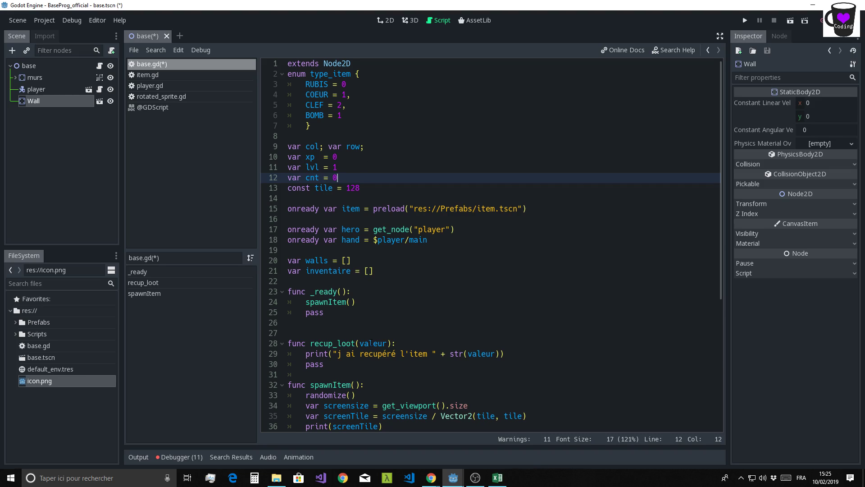
{"action": "scroll", "coordinate": [362, 309], "scroll_direction": "down", "scroll_amount": 4}
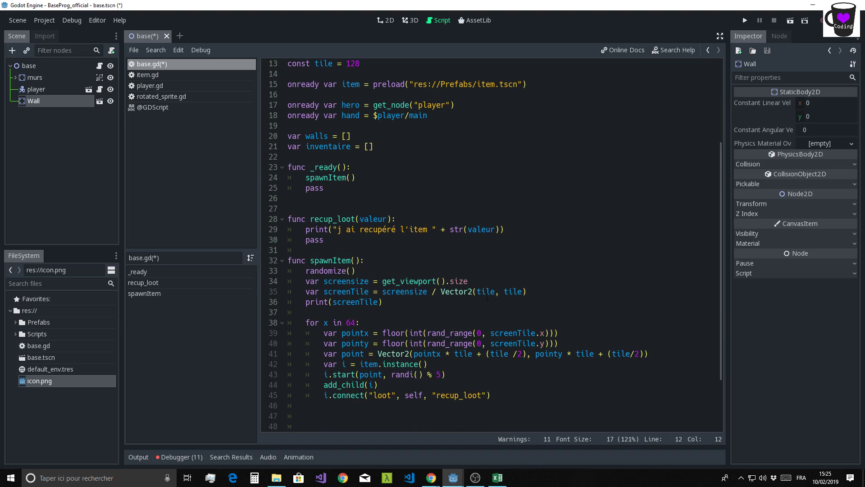
{"action": "left_click", "coordinate": [471, 281]}
{"action": "type", "text": ";"}
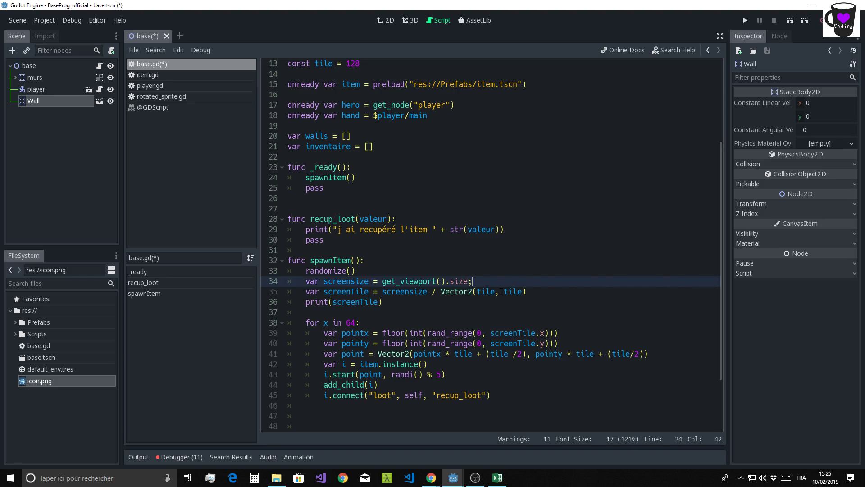
{"action": "key", "text": "Delete"}
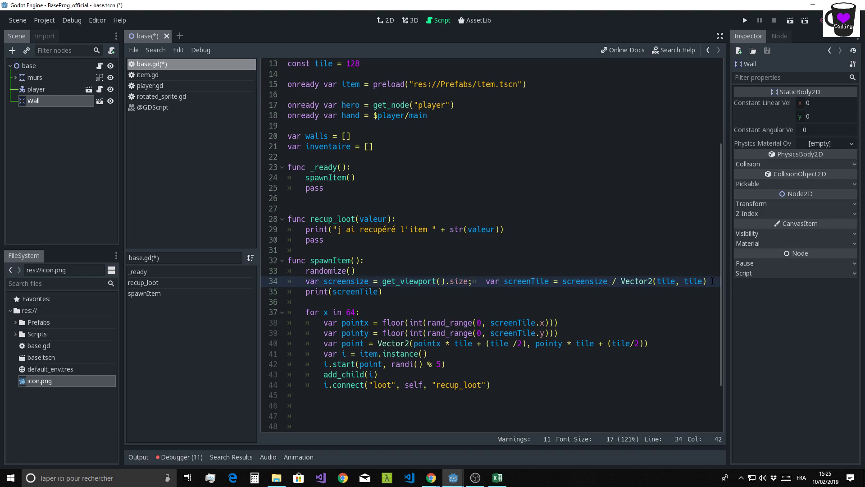
{"action": "left_click", "coordinate": [712, 280]}
{"action": "type", "text": ";"}
{"action": "key", "text": "Delete"}
{"action": "scroll", "coordinate": [482, 324], "scroll_direction": "down", "scroll_amount": 2}
{"action": "scroll", "coordinate": [496, 326], "scroll_direction": "up", "scroll_amount": 3}
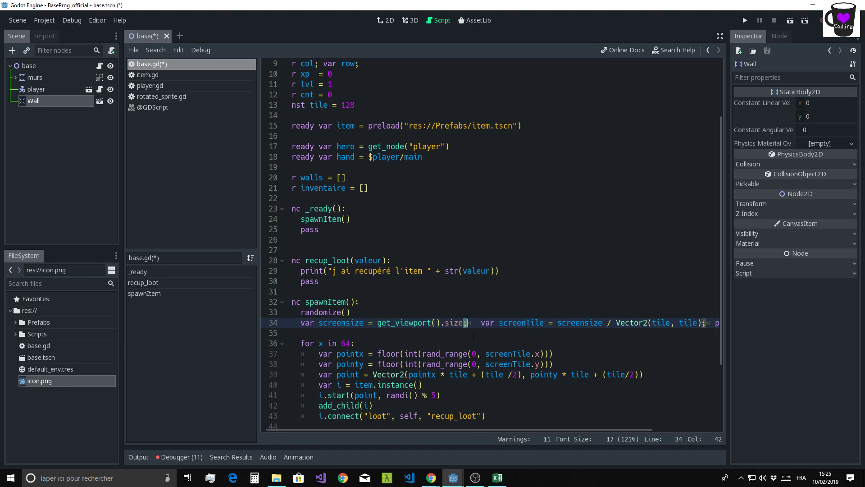
{"action": "left_click", "coordinate": [469, 323]}
{"action": "key", "text": "BackSpace"}
{"action": "key", "text": "Return"}
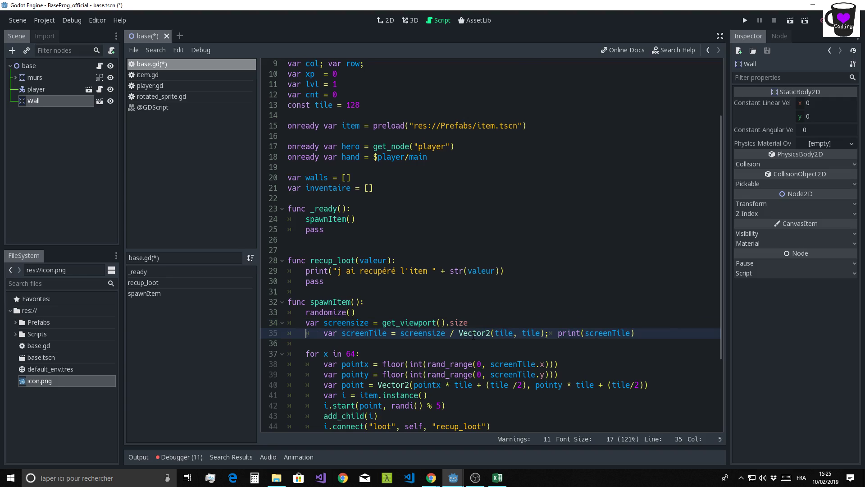
{"action": "key", "text": "Delete"}
{"action": "left_click", "coordinate": [531, 333]}
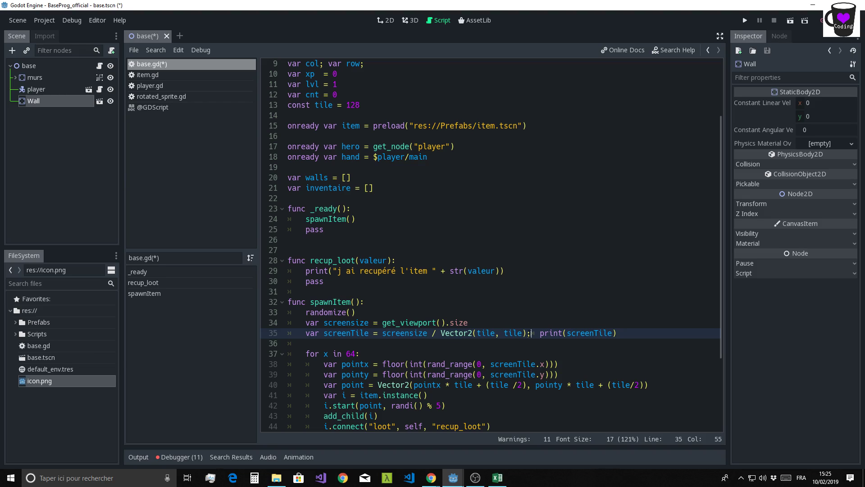
{"action": "key", "text": "BackSpace"}
{"action": "key", "text": "Return"}
{"action": "key", "text": "Delete"}
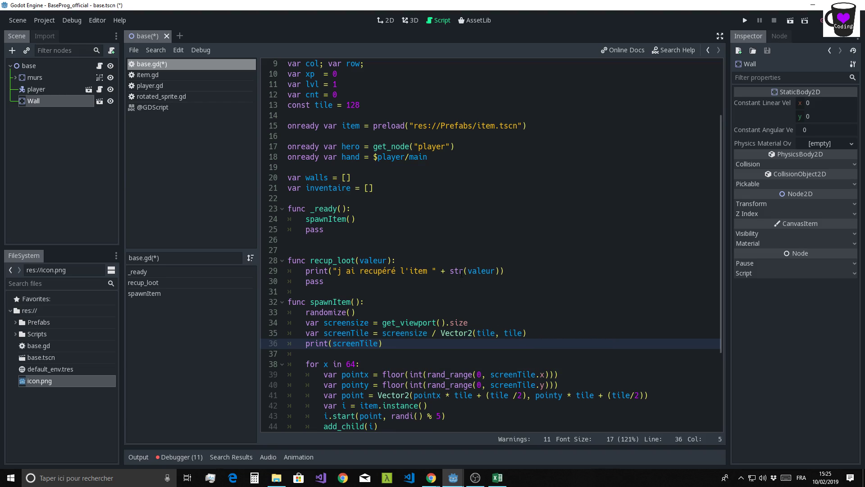
{"action": "scroll", "coordinate": [350, 99], "scroll_direction": "up", "scroll_amount": 3}
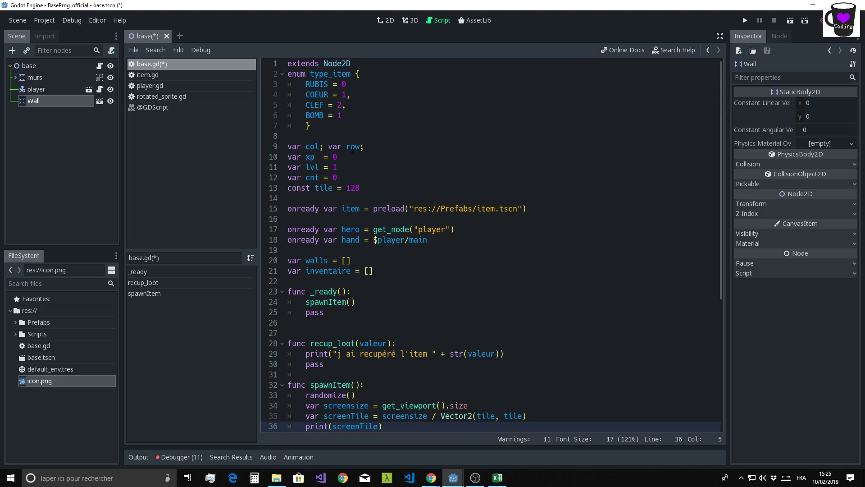
{"action": "triple_click", "coordinate": [376, 145]}
{"action": "scroll", "coordinate": [452, 245], "scroll_direction": "down", "scroll_amount": 5}
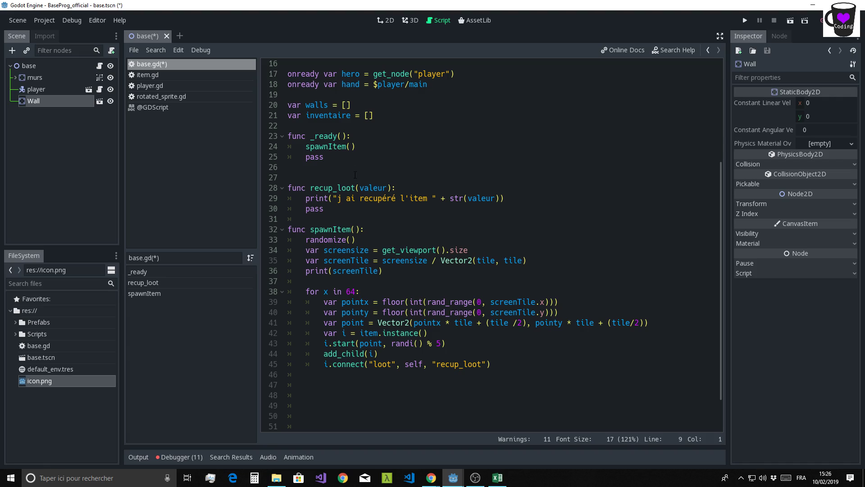
Open a new line at the top of _ready and start it with 'col = get_viewport()'.
{"action": "scroll", "coordinate": [378, 159], "scroll_direction": "up", "scroll_amount": 4}
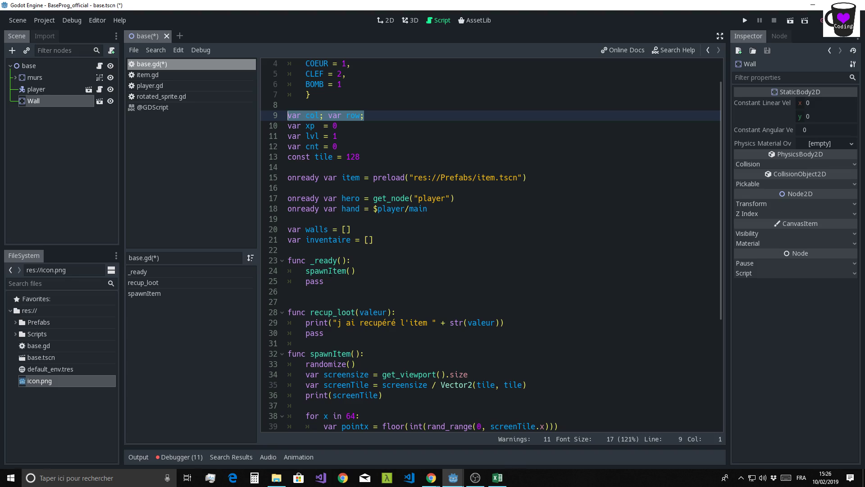
{"action": "scroll", "coordinate": [350, 265], "scroll_direction": "up", "scroll_amount": 1}
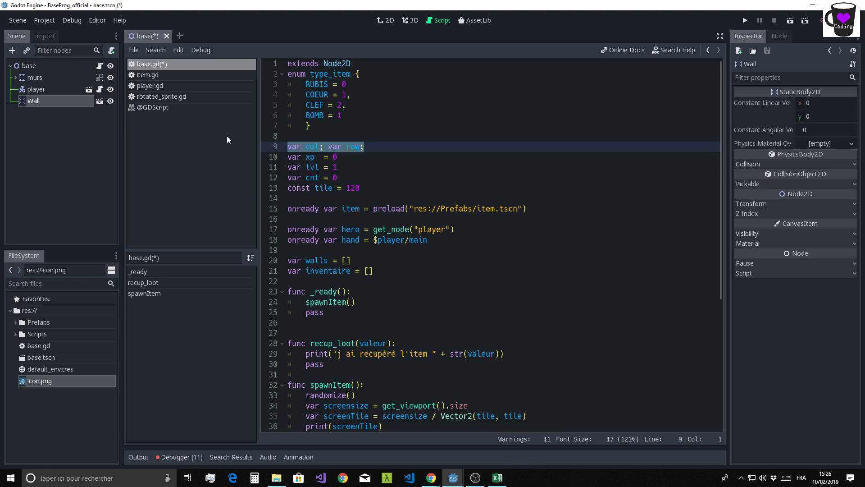
{"action": "scroll", "coordinate": [379, 239], "scroll_direction": "down", "scroll_amount": 2}
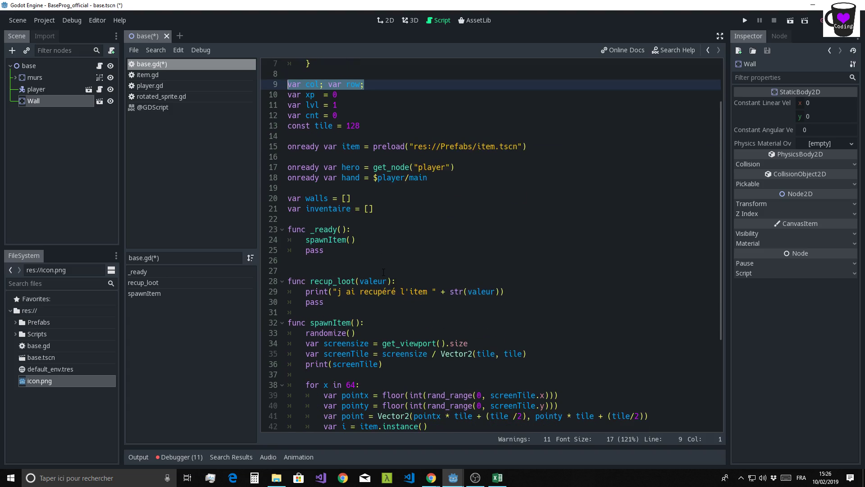
{"action": "left_click", "coordinate": [361, 239]}
{"action": "key", "text": "Home"}
{"action": "key", "text": "Return"}
{"action": "key", "text": "Up"}
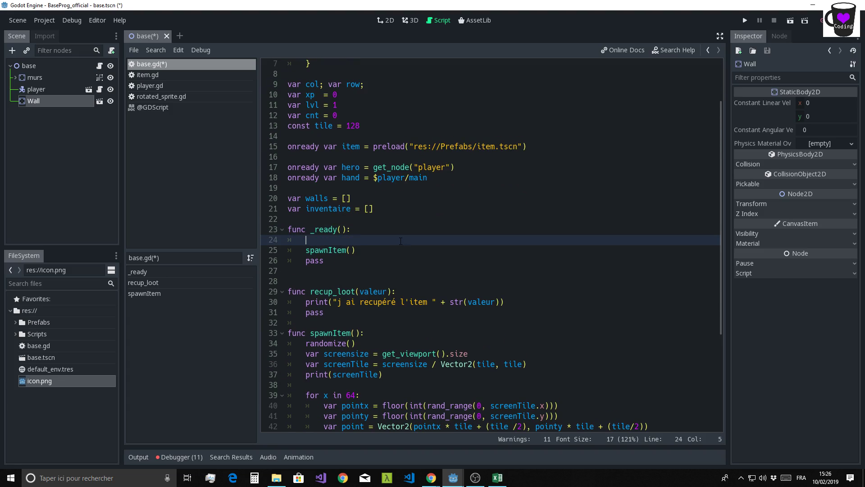
{"action": "type", "text": "c"}
{"action": "type", "text": "ol = "}
{"action": "type", "text": "get"}
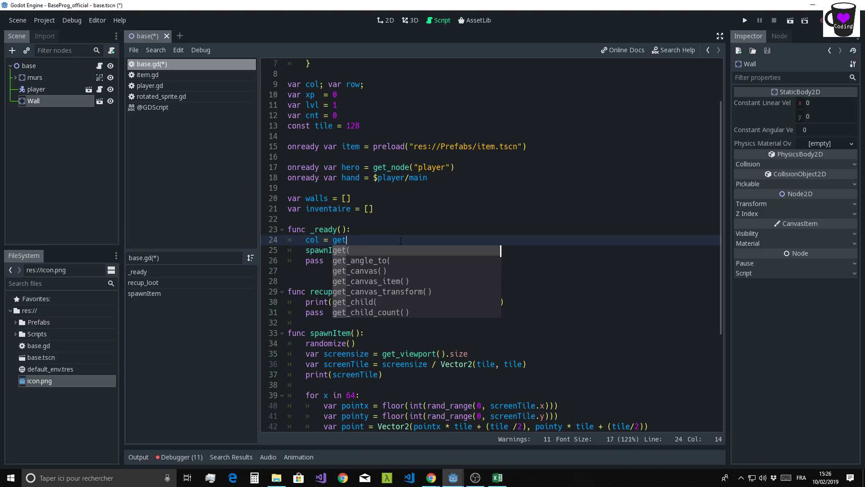
{"action": "type", "text": "_vi"}
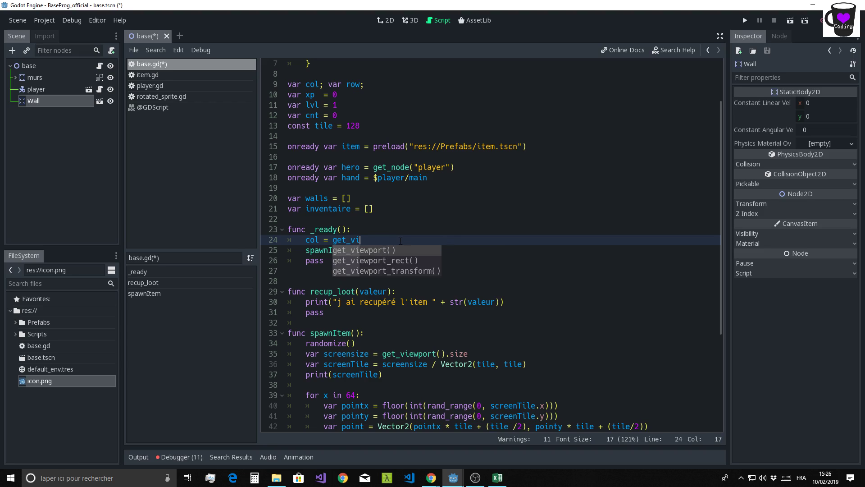
{"action": "key", "text": "Return"}
Complete it as col = get_viewport().size.x / tile, fixing 'time', and select the tile value 128.
{"action": "type", "text": "."}
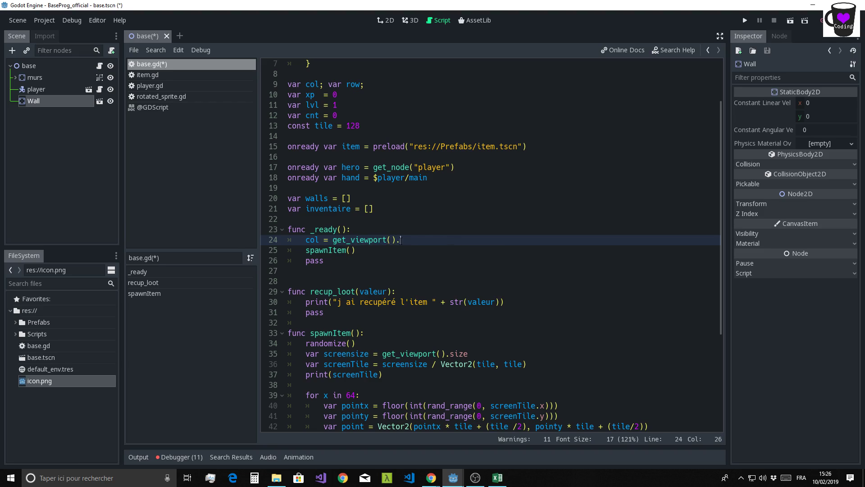
{"action": "type", "text": "si"}
{"action": "key", "text": "Return"}
{"action": "type", "text": ".x "}
{"action": "type", "text": "/"}
{"action": "type", "text": "time"}
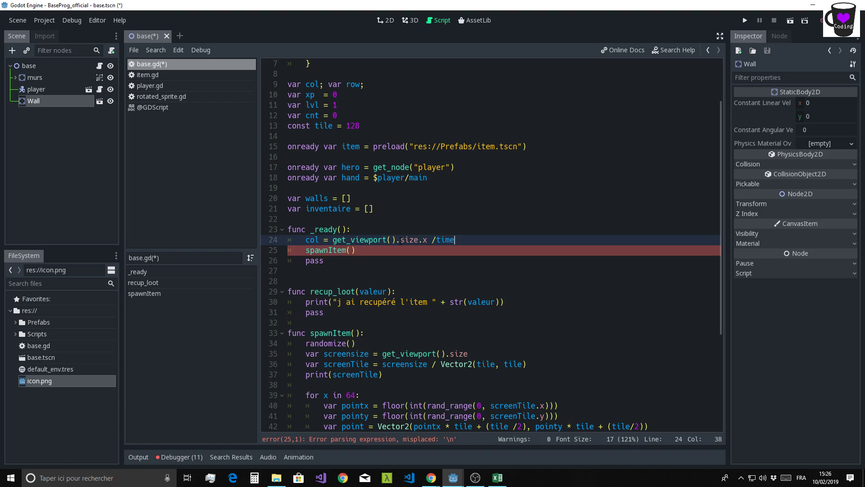
{"action": "key", "text": "BackSpace"}
{"action": "key", "text": "BackSpace"}
{"action": "type", "text": "le"}
{"action": "double_click", "coordinate": [361, 125]}
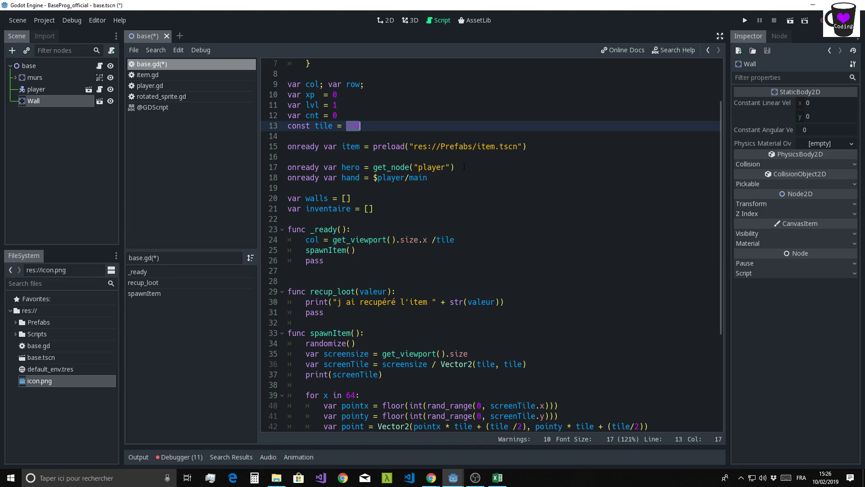
Change tile to 64 and wrap the col expression on line 24 in int(...).
{"action": "type", "text": "64"}
{"action": "double_click", "coordinate": [424, 239]}
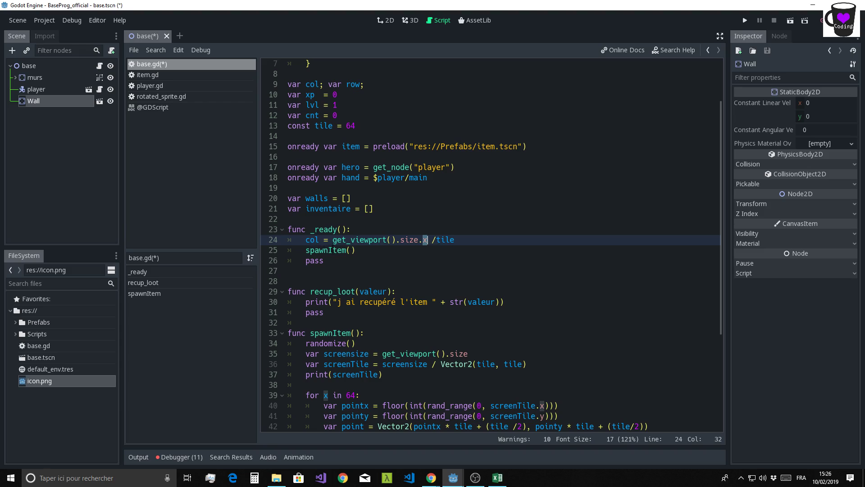
{"action": "left_click", "coordinate": [333, 239]}
{"action": "type", "text": "in"}
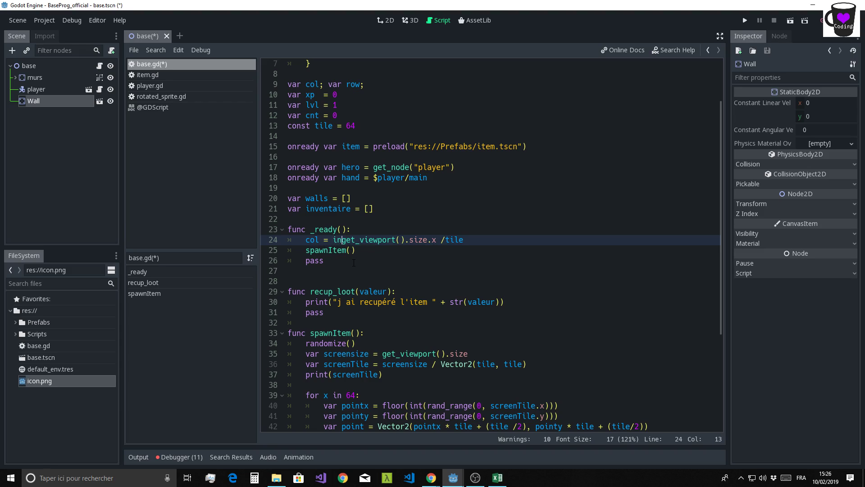
{"action": "type", "text": "t("}
{"action": "left_click", "coordinate": [471, 243]}
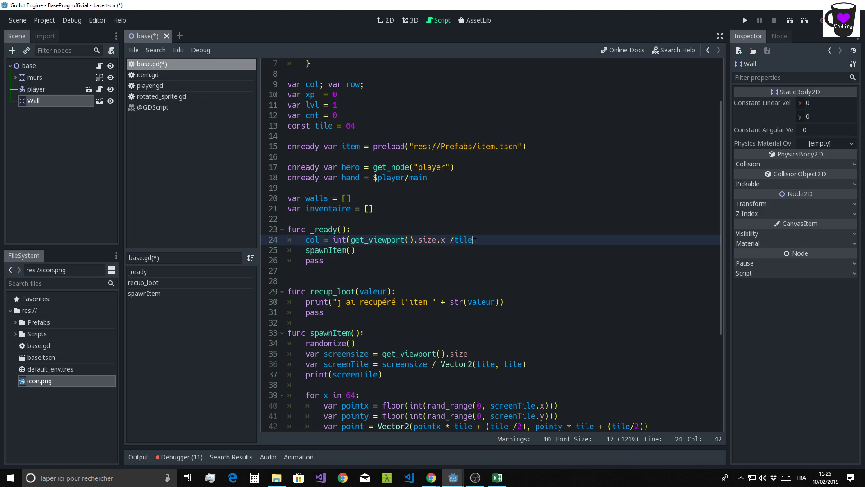
{"action": "type", "text": ")"}
Add row = int(get_viewport().size.y / tile) by copying the col expression and changing x to y.
{"action": "left_click", "coordinate": [519, 263]}
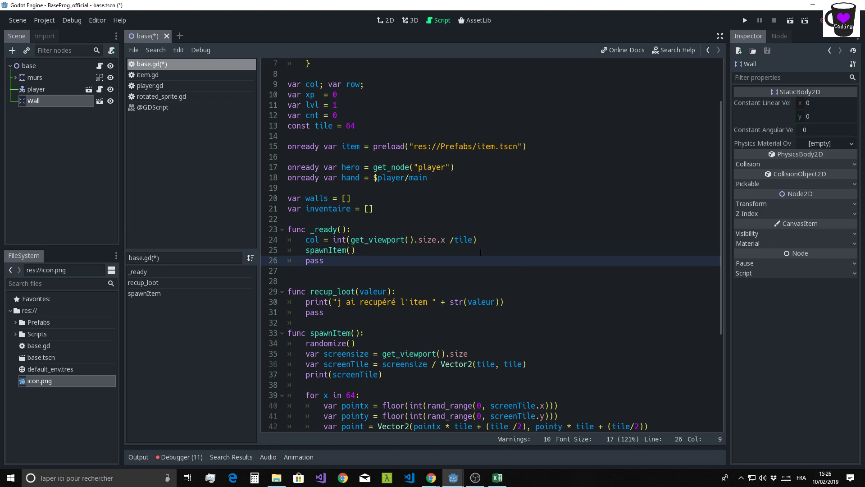
{"action": "left_click", "coordinate": [493, 240]}
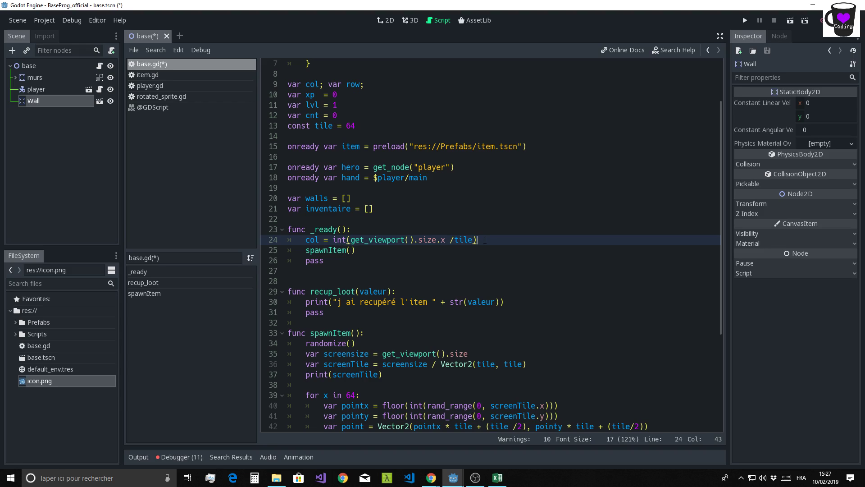
{"action": "key", "text": "Return"}
{"action": "type", "text": "ro"}
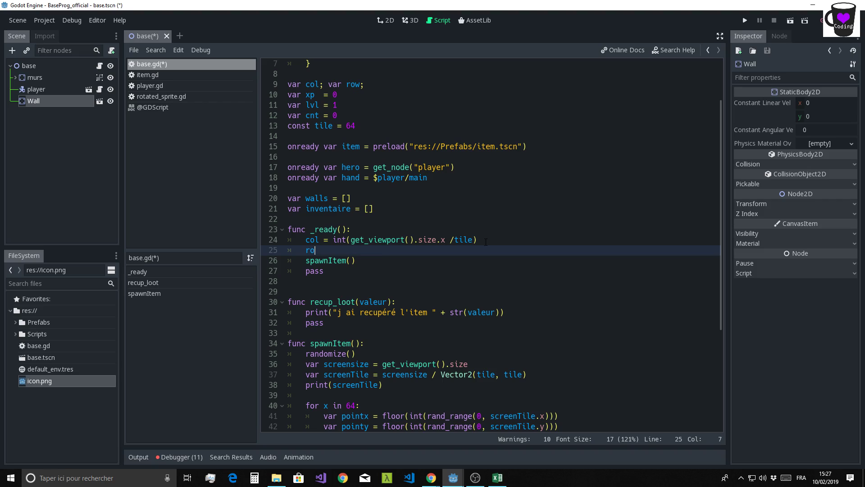
{"action": "type", "text": "w ="}
{"action": "left_click_drag", "start_coordinate": [332, 240], "coordinate": [486, 239]}
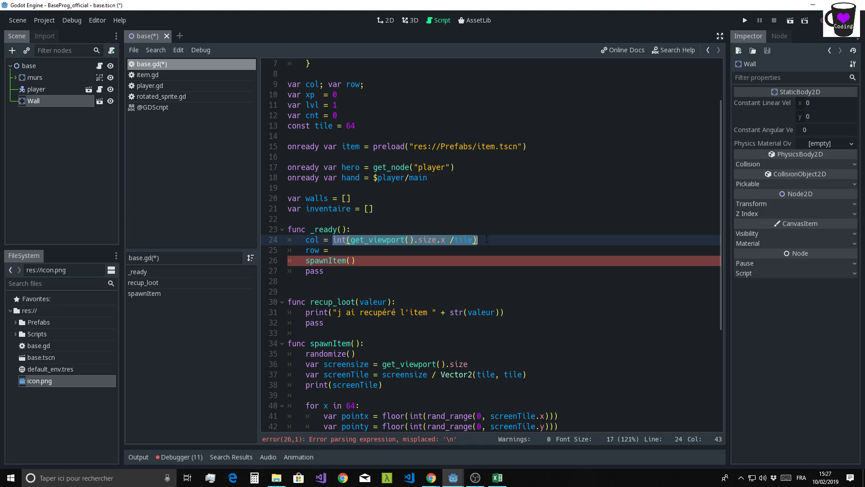
{"action": "key", "text": "ctrl+c"}
{"action": "key", "text": "Down"}
{"action": "key", "text": "ctrl+v"}
{"action": "key", "text": "Down"}
{"action": "key", "text": "Down"}
{"action": "key", "text": "Down"}
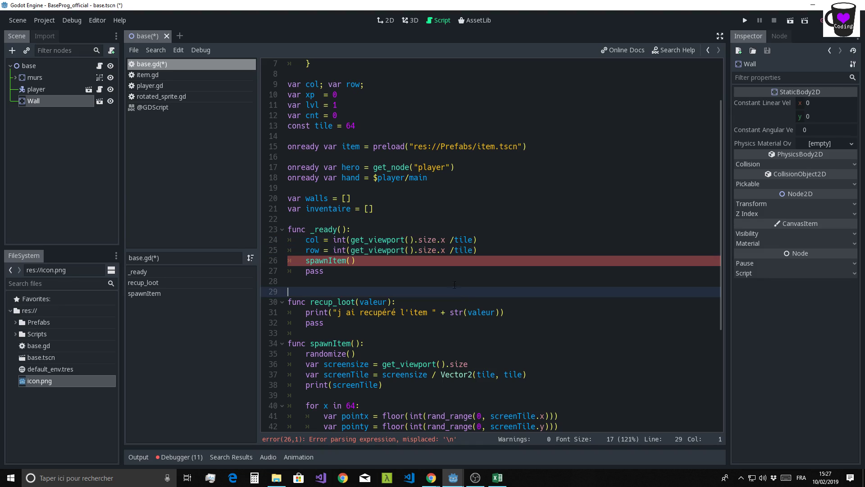
{"action": "left_click", "coordinate": [444, 250]}
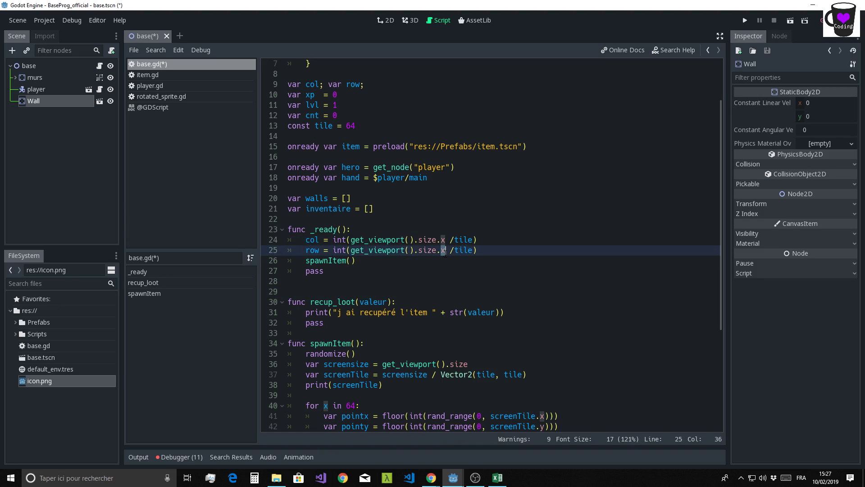
{"action": "key", "text": "BackSpace"}
{"action": "type", "text": "y"}
{"action": "left_click", "coordinate": [426, 279]}
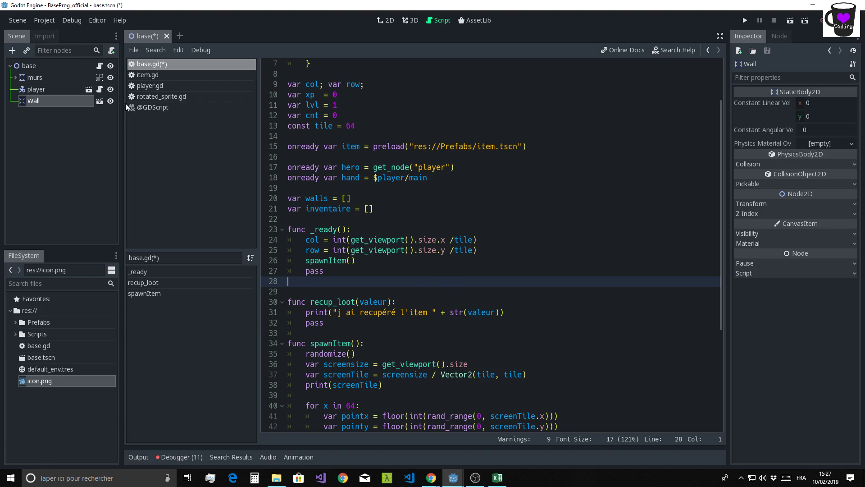
{"action": "left_click", "coordinate": [41, 21]}
{"action": "left_click", "coordinate": [86, 34]}
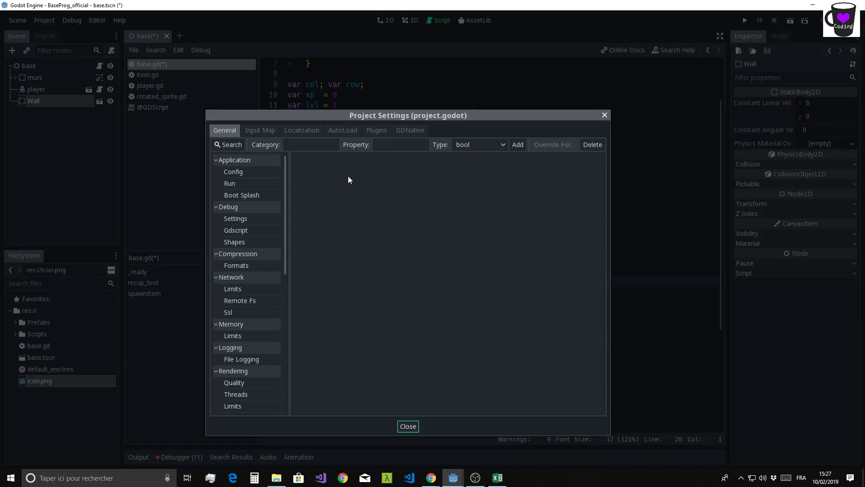
{"action": "left_click", "coordinate": [234, 219]}
{"action": "scroll", "coordinate": [236, 331], "scroll_direction": "down", "scroll_amount": 5}
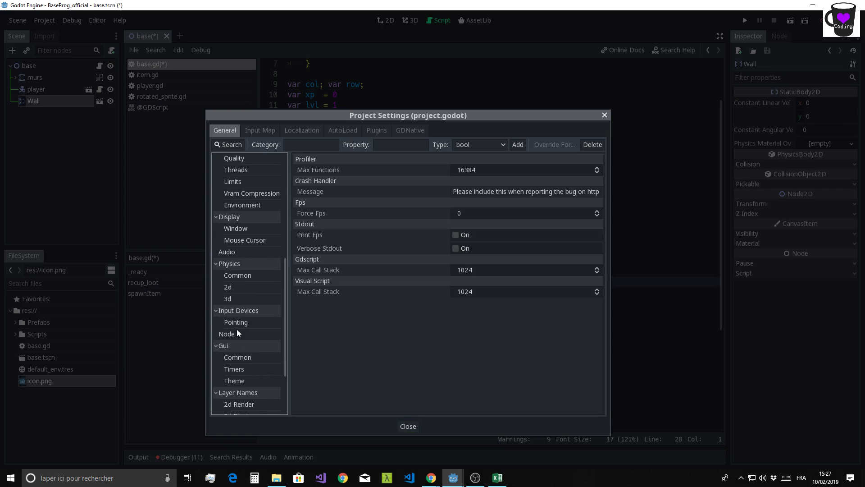
{"action": "left_click", "coordinate": [235, 229]}
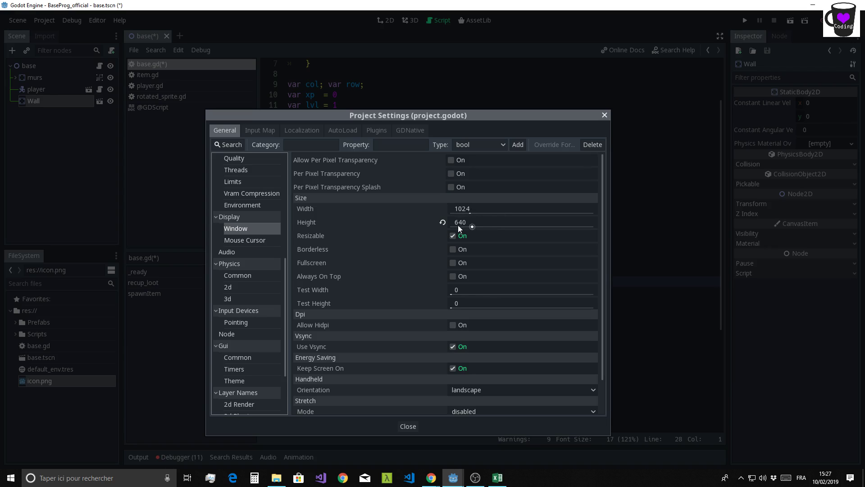
{"action": "left_click", "coordinate": [397, 423]}
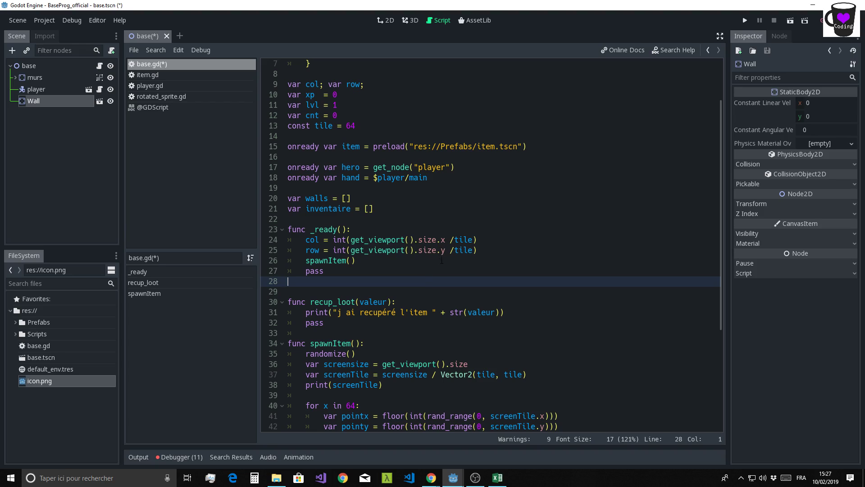
Add print(col) after the row line, run the game to get 16 and (16, 10), and stop it.
{"action": "left_click_drag", "start_coordinate": [381, 240], "coordinate": [490, 251]}
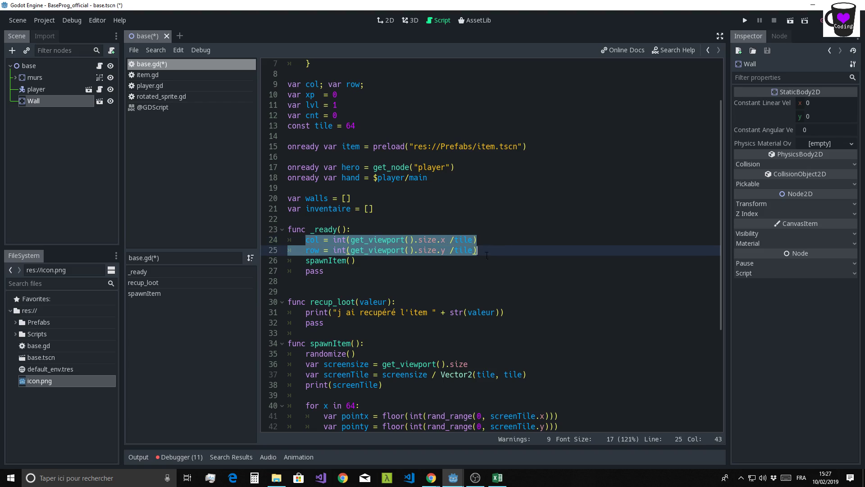
{"action": "left_click", "coordinate": [491, 255]}
{"action": "key", "text": "Return"}
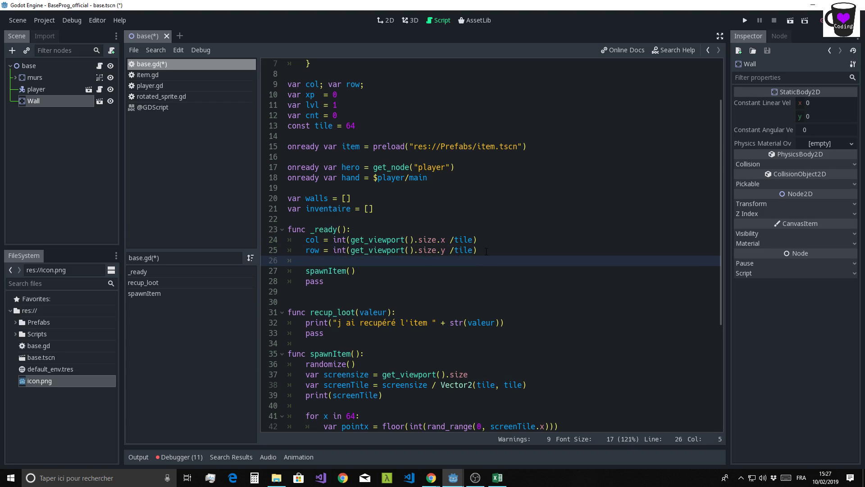
{"action": "type", "text": "print("}
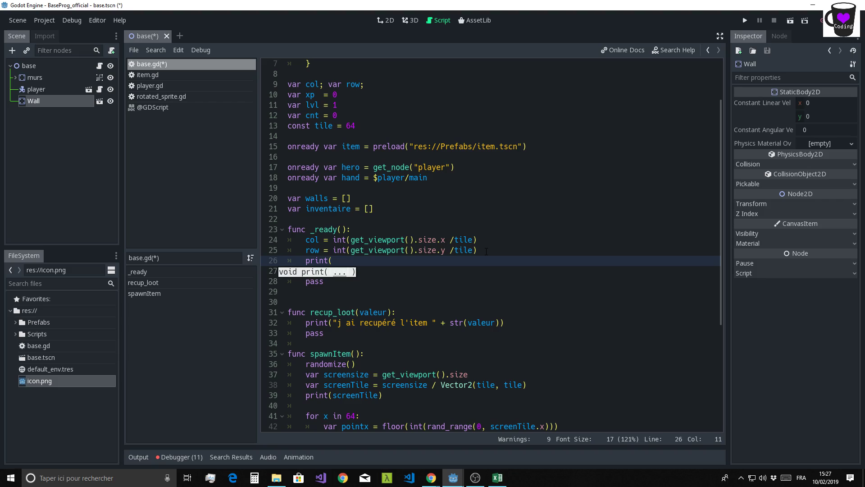
{"action": "type", "text": "col)"}
{"action": "left_click", "coordinate": [505, 296]}
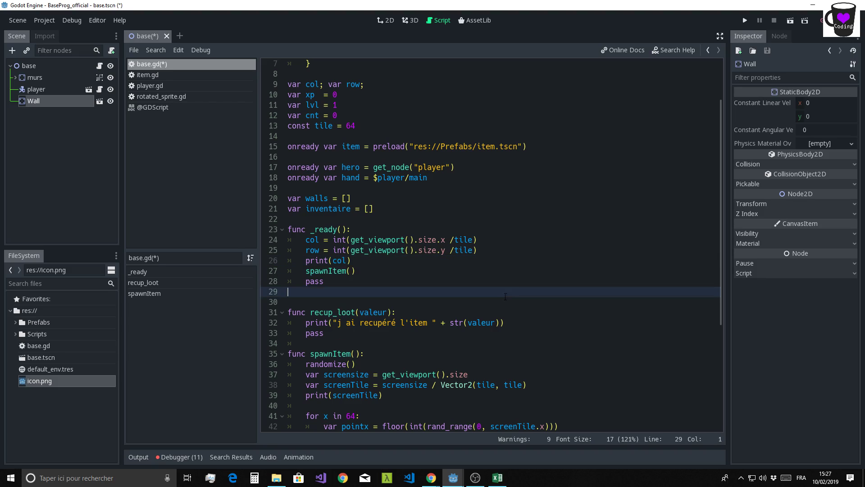
{"action": "left_click", "coordinate": [745, 21]}
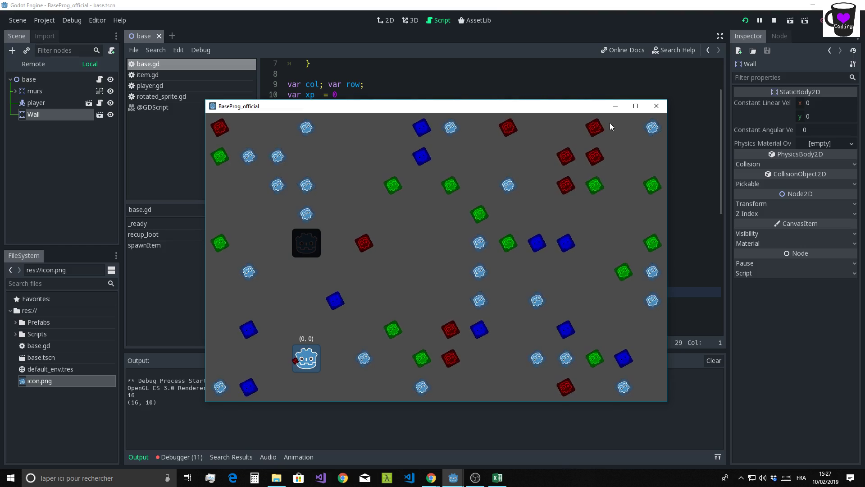
{"action": "left_click", "coordinate": [657, 106]}
Collapse the Output panel and review the col and row assignments in _ready.
{"action": "scroll", "coordinate": [369, 281], "scroll_direction": "down", "scroll_amount": 3}
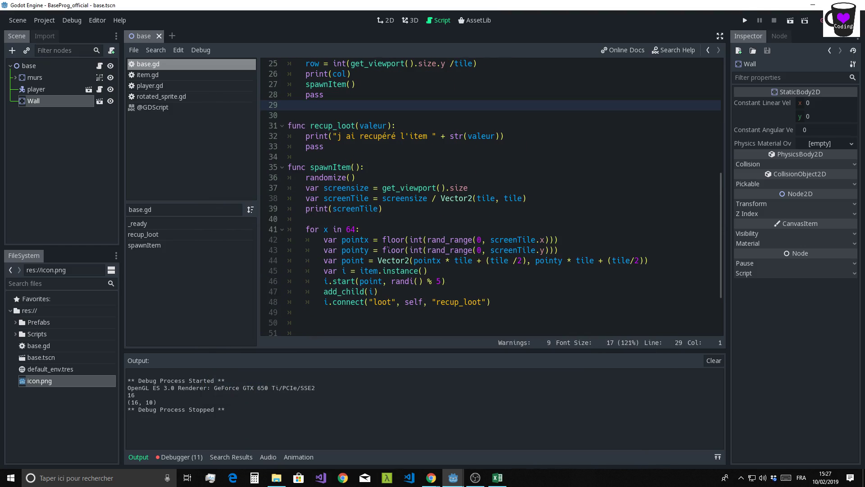
{"action": "left_click_drag", "start_coordinate": [521, 200], "coordinate": [292, 183]}
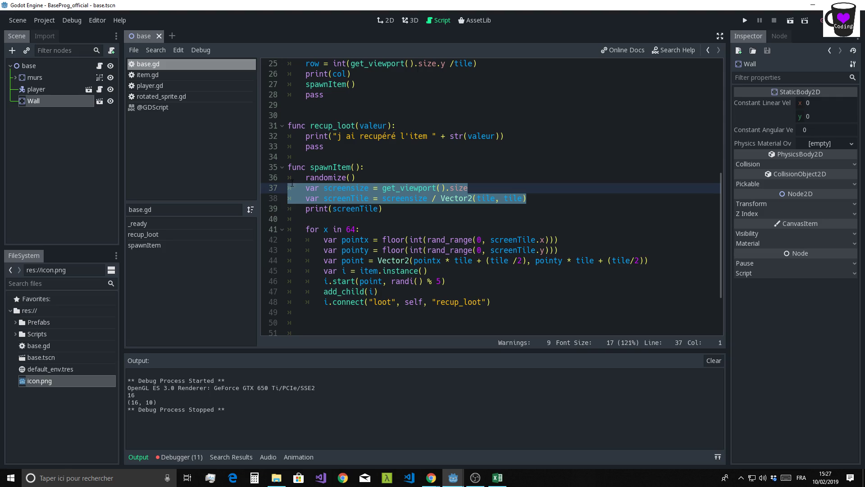
{"action": "scroll", "coordinate": [464, 251], "scroll_direction": "up", "scroll_amount": 5}
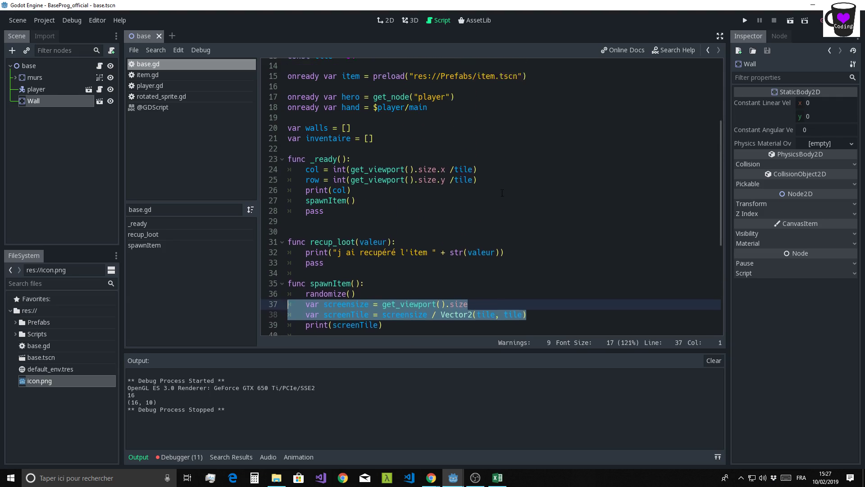
{"action": "scroll", "coordinate": [464, 251], "scroll_direction": "down", "scroll_amount": 2}
{"action": "left_click", "coordinate": [139, 457]}
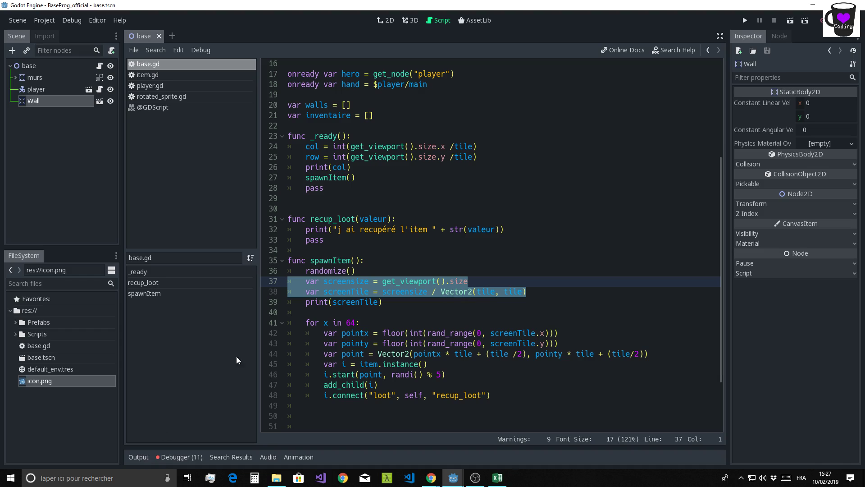
{"action": "left_click_drag", "start_coordinate": [292, 148], "coordinate": [493, 157]}
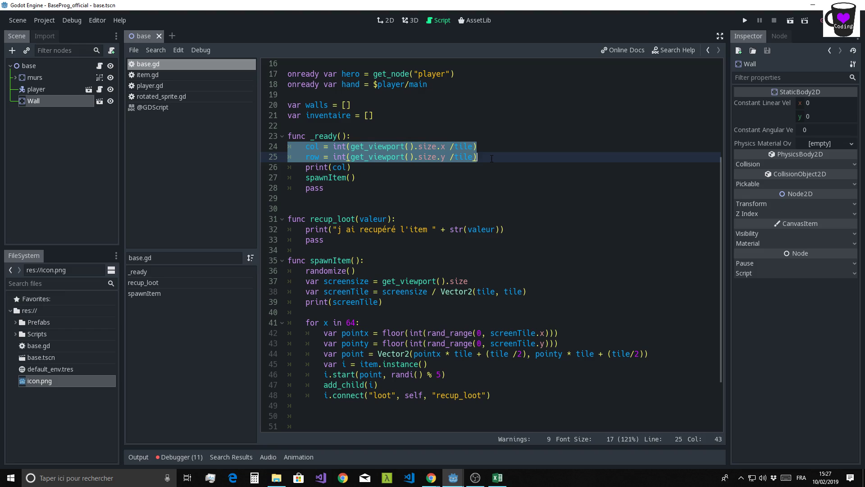
{"action": "left_click", "coordinate": [462, 201]}
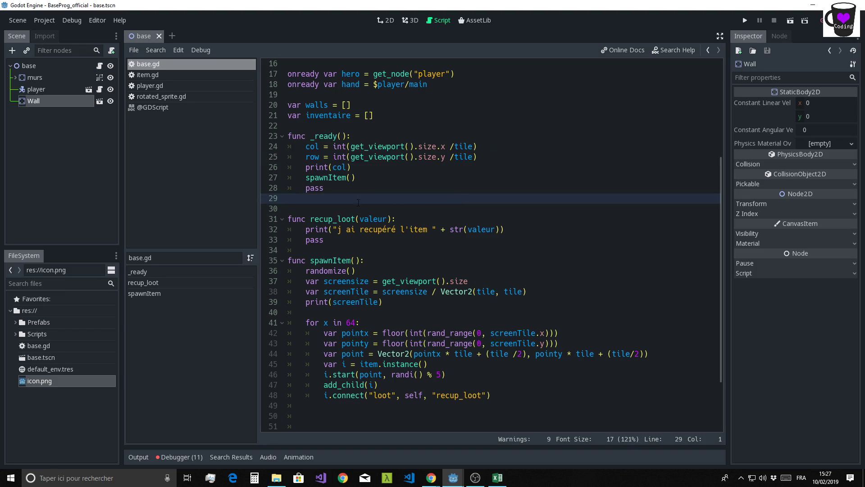
{"action": "left_click_drag", "start_coordinate": [366, 137], "coordinate": [247, 137]}
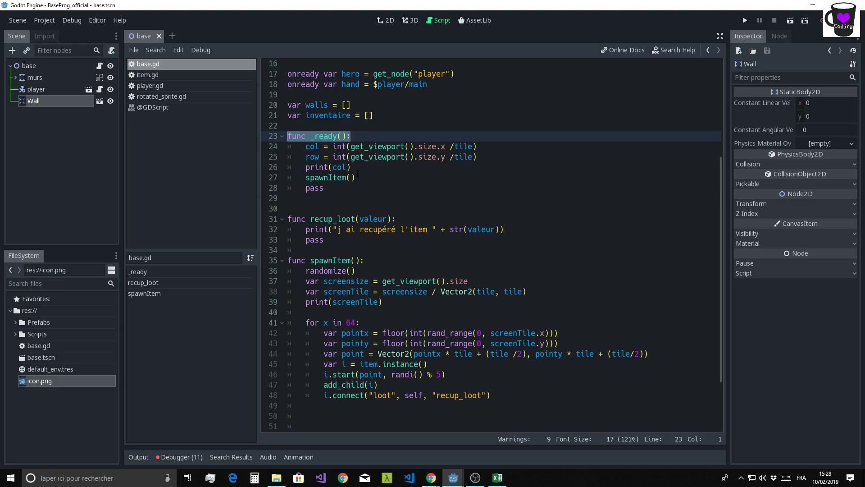
{"action": "left_click", "coordinate": [502, 156]}
{"action": "scroll", "coordinate": [349, 86], "scroll_direction": "up", "scroll_amount": 2}
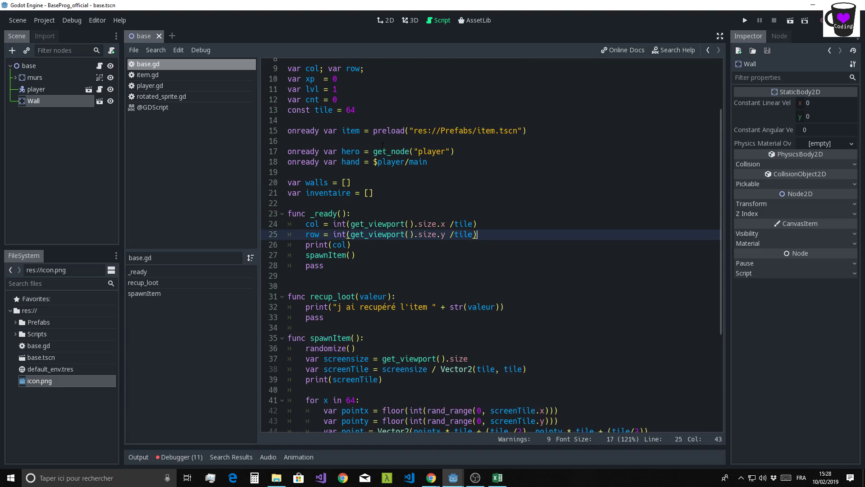
{"action": "scroll", "coordinate": [350, 87], "scroll_direction": "up", "scroll_amount": 1}
{"action": "left_click_drag", "start_coordinate": [355, 126], "coordinate": [288, 126]}
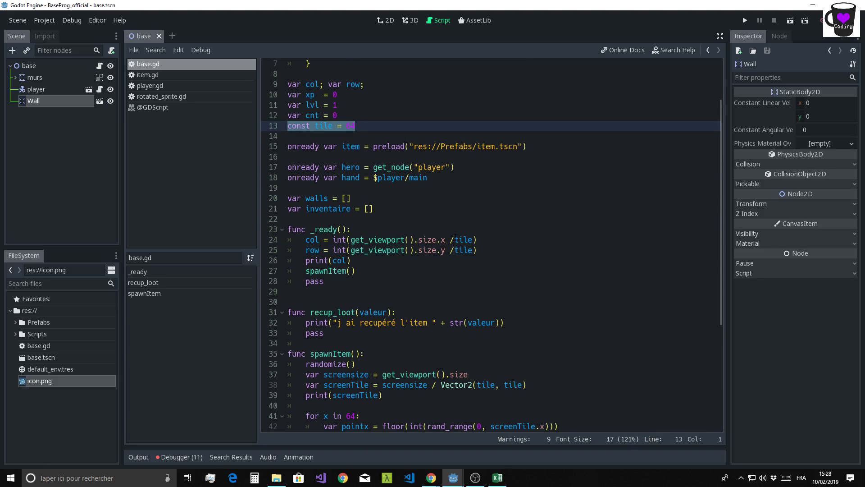
{"action": "left_click", "coordinate": [388, 290]}
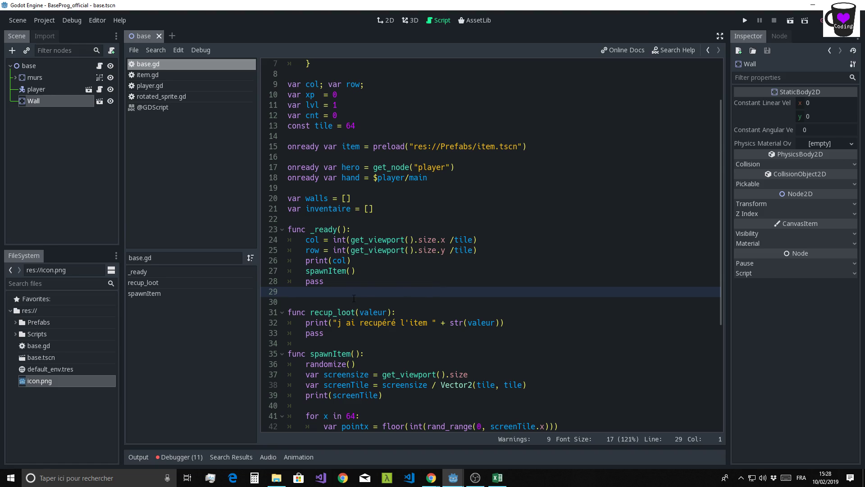
Delete the print(col) line and open a blank line after _ready.
{"action": "key", "text": "Up"}
{"action": "key", "text": "Up"}
{"action": "key", "text": "Up"}
{"action": "key", "text": "shift+End"}
{"action": "key", "text": "BackSpace"}
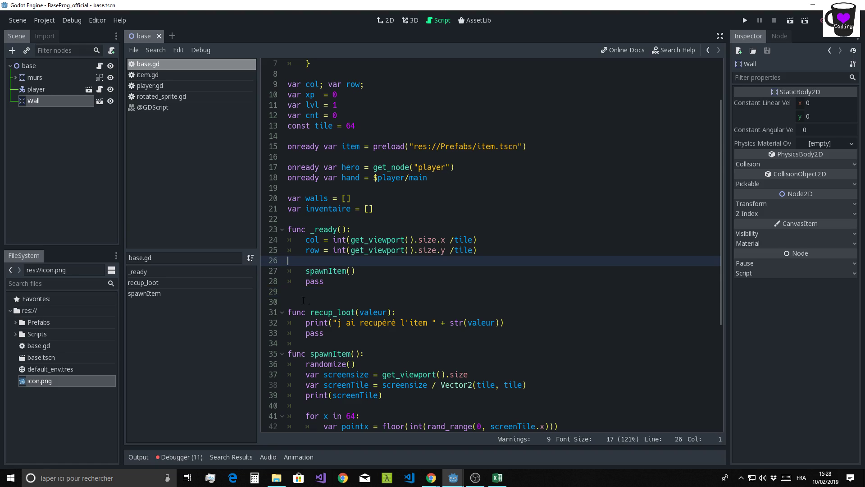
{"action": "left_click", "coordinate": [342, 298]}
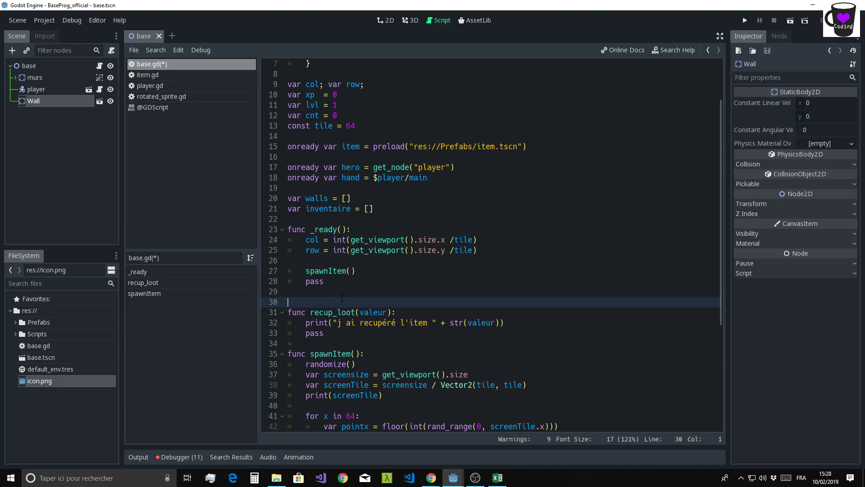
{"action": "key", "text": "Up"}
{"action": "key", "text": "Return"}
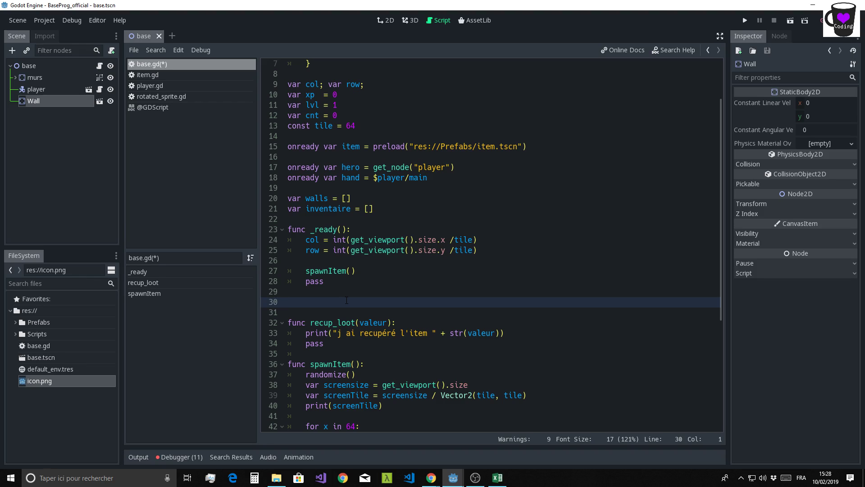
Write func dimension_array() with var m = [] and a 'for x in col:' loop.
{"action": "type", "text": "func "}
{"action": "type", "text": "dimension"}
{"action": "type", "text": "_arr"}
{"action": "type", "text": "ay"}
{"action": "type", "text": "():"}
{"action": "key", "text": "Return"}
{"action": "type", "text": "v"}
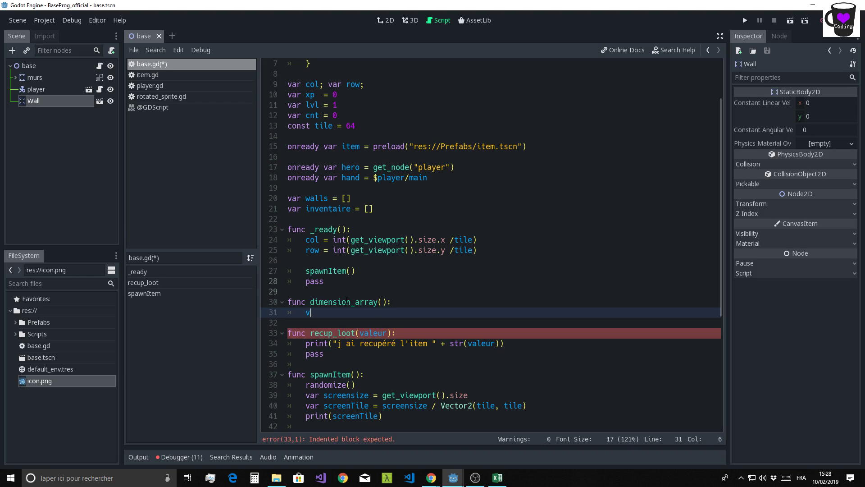
{"action": "type", "text": "ar m = "}
{"action": "type", "text": "[]"}
{"action": "key", "text": "Return"}
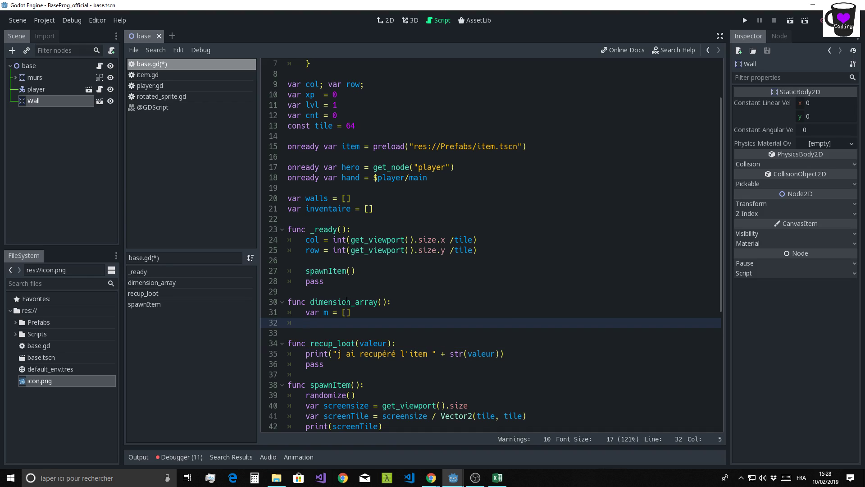
{"action": "type", "text": "for x in c"}
{"action": "type", "text": "ol:"}
Add m.append([]), an inner 'for y in row:' loop appending 0 to m[x], and 'return m'.
{"action": "key", "text": "Return"}
{"action": "type", "text": "m"}
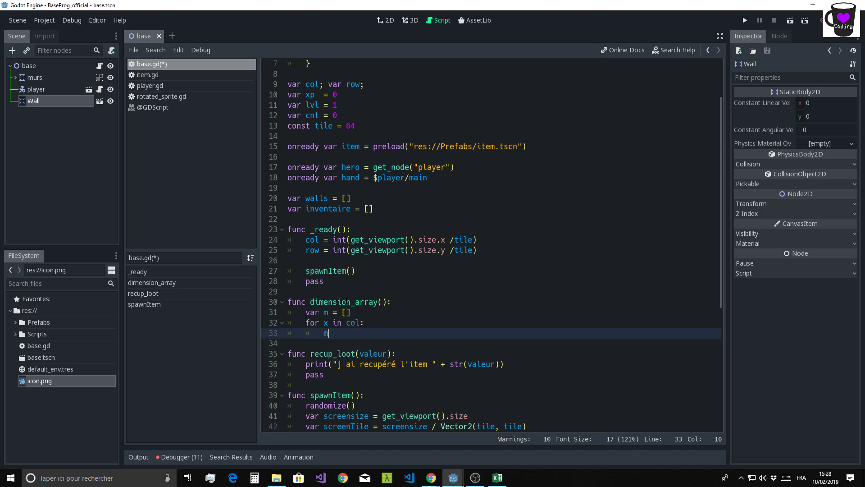
{"action": "type", "text": ".app"}
{"action": "key", "text": "Return"}
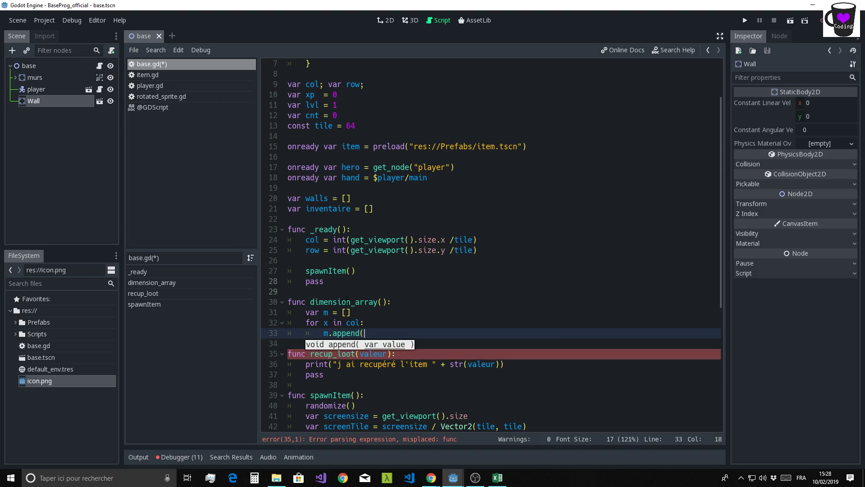
{"action": "type", "text": "["}
{"action": "type", "text": "])"}
{"action": "key", "text": "Return"}
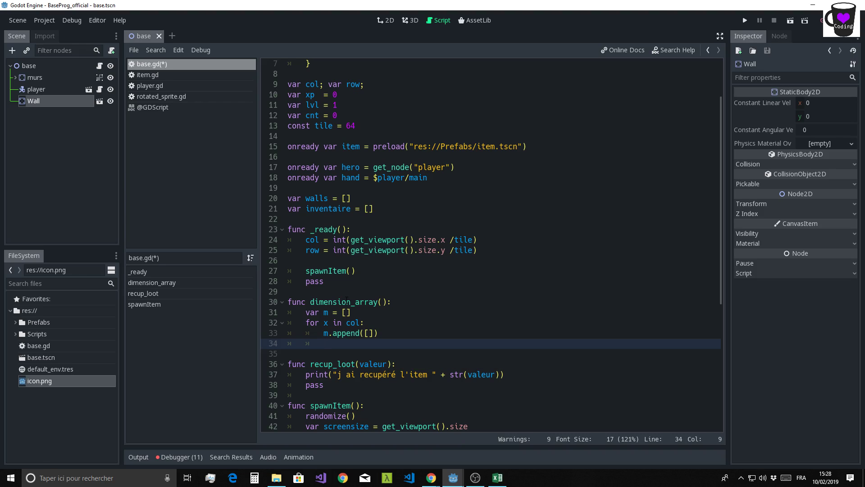
{"action": "type", "text": "for y "}
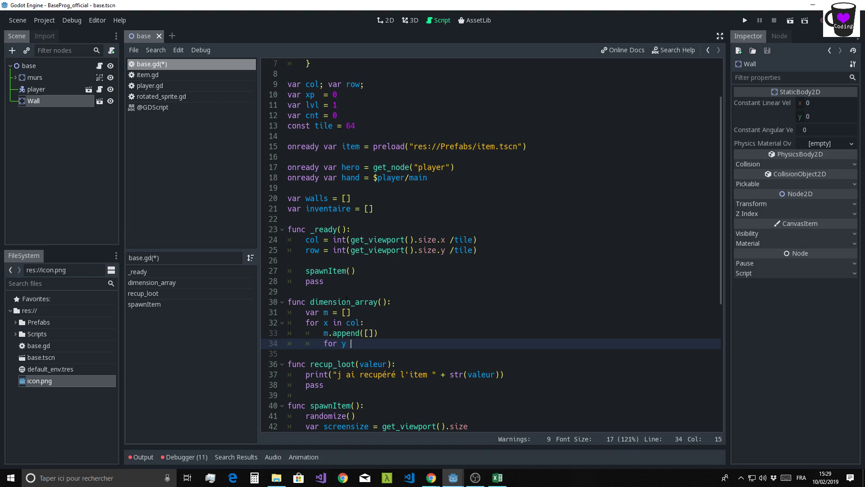
{"action": "type", "text": "in row"}
{"action": "type", "text": ":"}
{"action": "key", "text": "Return"}
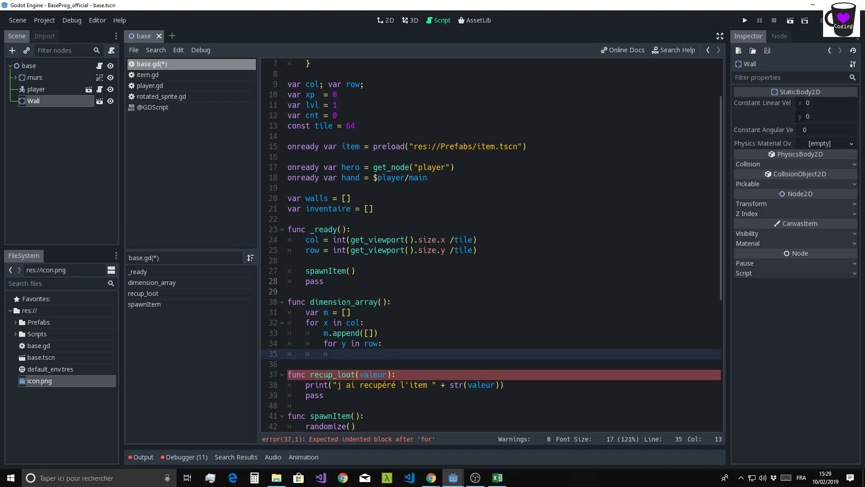
{"action": "type", "text": "m"}
{"action": "type", "text": "["}
{"action": "type", "text": "x]"}
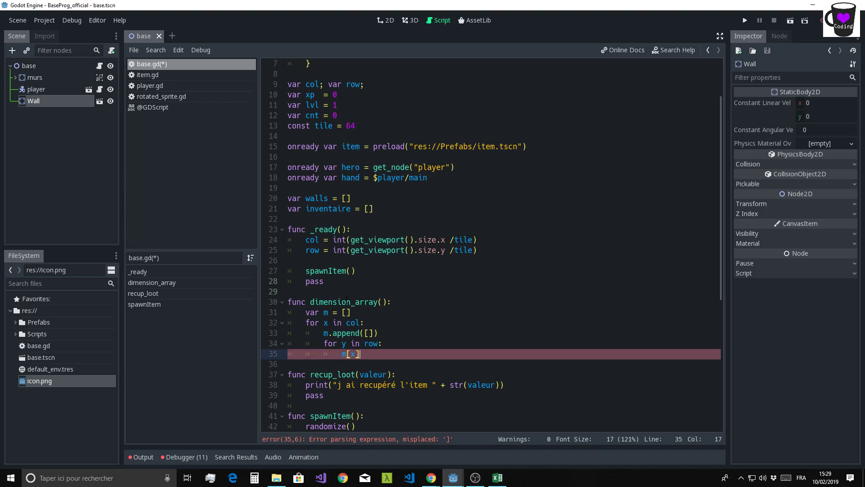
{"action": "type", "text": ".app"}
{"action": "type", "text": "end"}
{"action": "key", "text": "BackSpace"}
{"action": "key", "text": "BackSpace"}
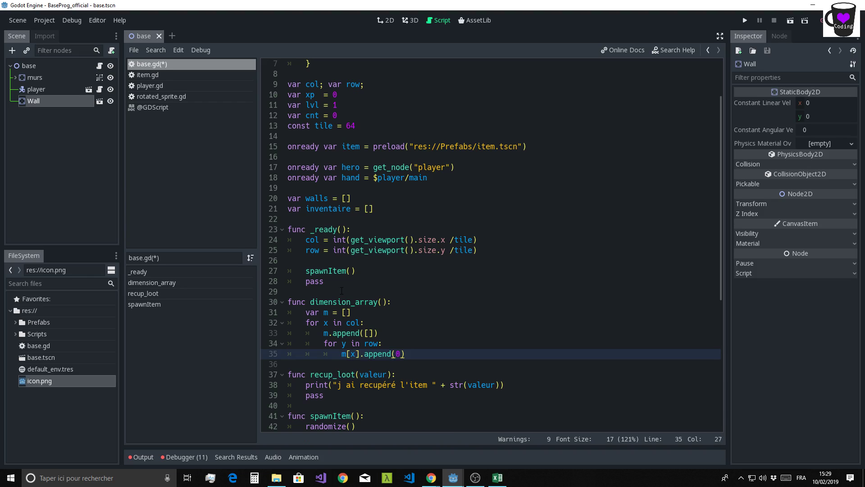
{"action": "key", "text": "Return"}
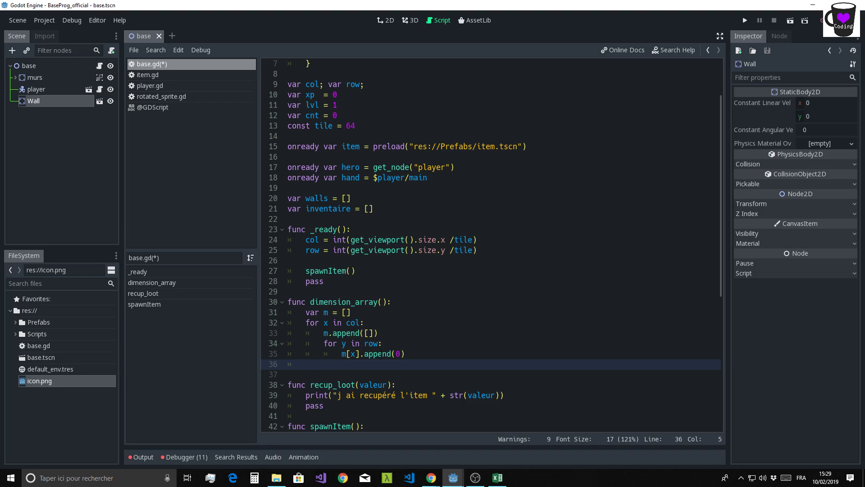
{"action": "type", "text": "retu"}
{"action": "type", "text": "rn m"}
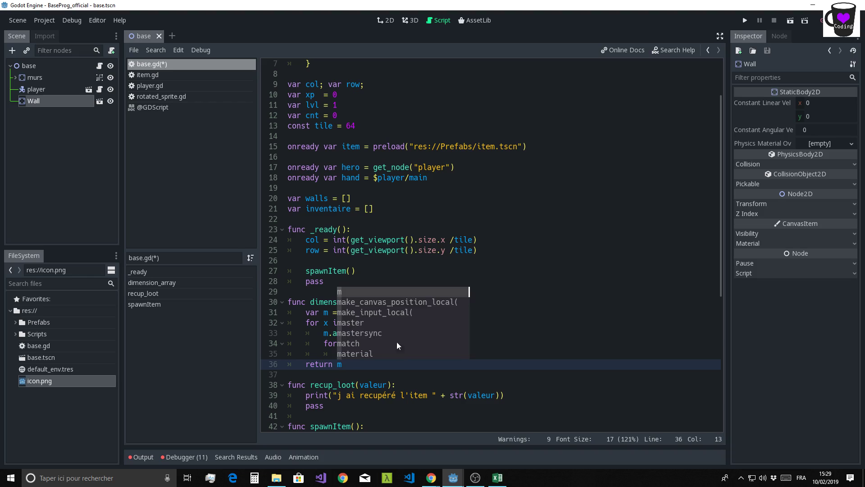
{"action": "left_click", "coordinate": [496, 231]}
{"action": "double_click", "coordinate": [326, 312]}
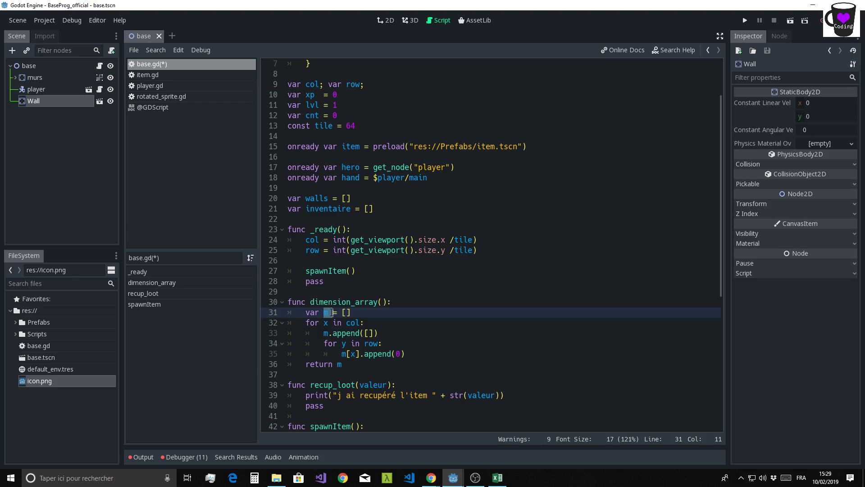
{"action": "left_click", "coordinate": [359, 310]}
{"action": "left_click_drag", "start_coordinate": [404, 354], "coordinate": [342, 355]}
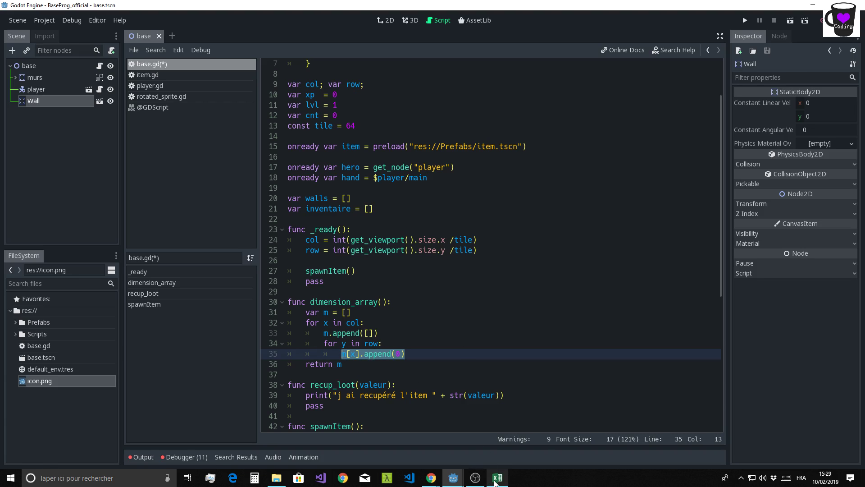
{"action": "left_click", "coordinate": [495, 482]}
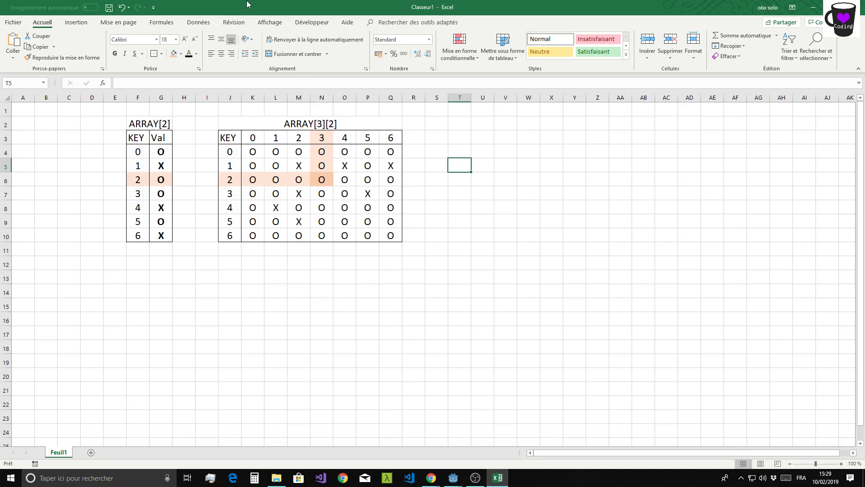
{"action": "mouse_move", "coordinate": [251, 5]}
{"action": "left_mouse_down"}
{"action": "mouse_move", "coordinate": [359, 53]}
{"action": "mouse_move", "coordinate": [396, 81]}
{"action": "left_mouse_up"}
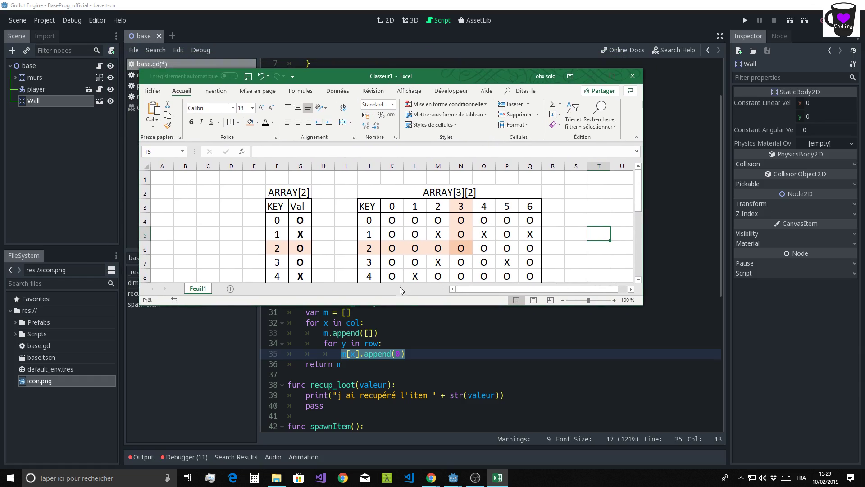
{"action": "mouse_move", "coordinate": [407, 305]}
{"action": "left_mouse_down"}
{"action": "mouse_move", "coordinate": [422, 342]}
{"action": "mouse_move", "coordinate": [421, 395]}
{"action": "left_mouse_up"}
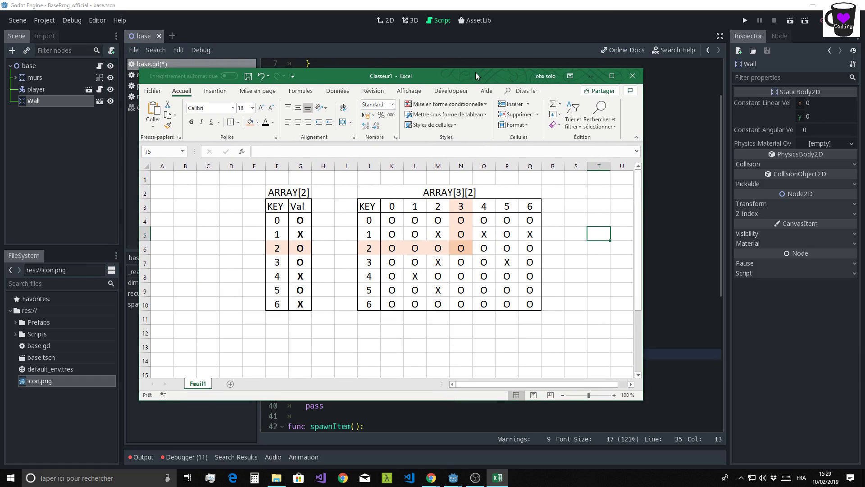
{"action": "left_click_drag", "start_coordinate": [316, 76], "coordinate": [423, 56]}
{"action": "left_click", "coordinate": [381, 202]}
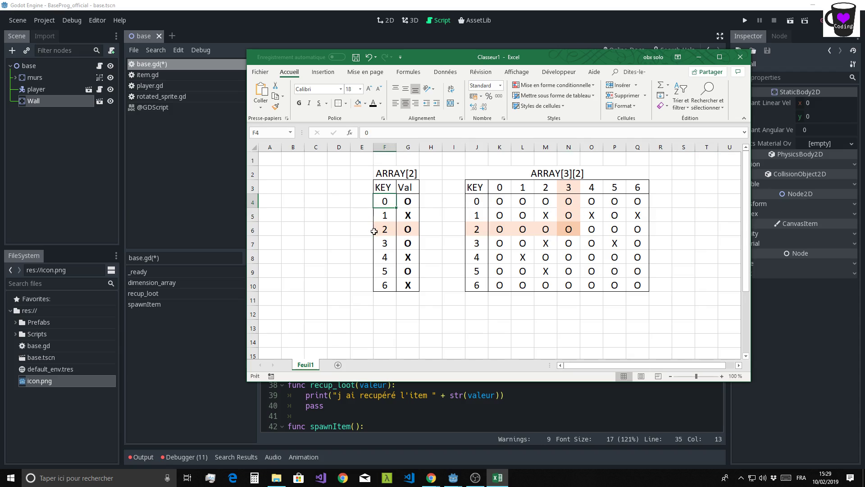
{"action": "left_click_drag", "start_coordinate": [381, 202], "coordinate": [392, 286]}
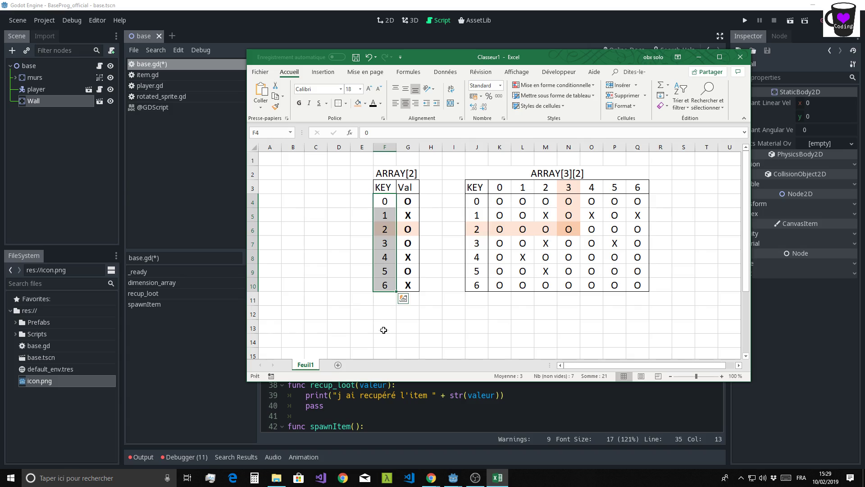
{"action": "scroll", "coordinate": [391, 257], "scroll_direction": "down", "scroll_amount": 5}
{"action": "scroll", "coordinate": [391, 257], "scroll_direction": "up", "scroll_amount": 5}
{"action": "left_click", "coordinate": [406, 204]}
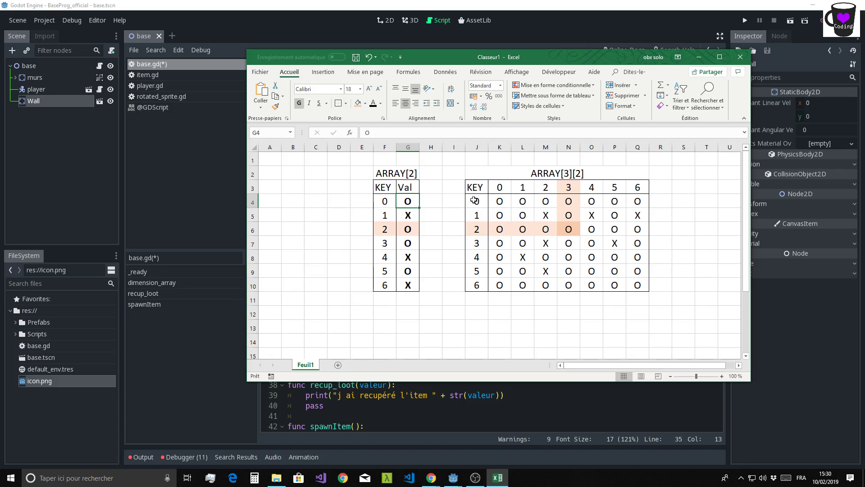
{"action": "left_click", "coordinate": [474, 202]}
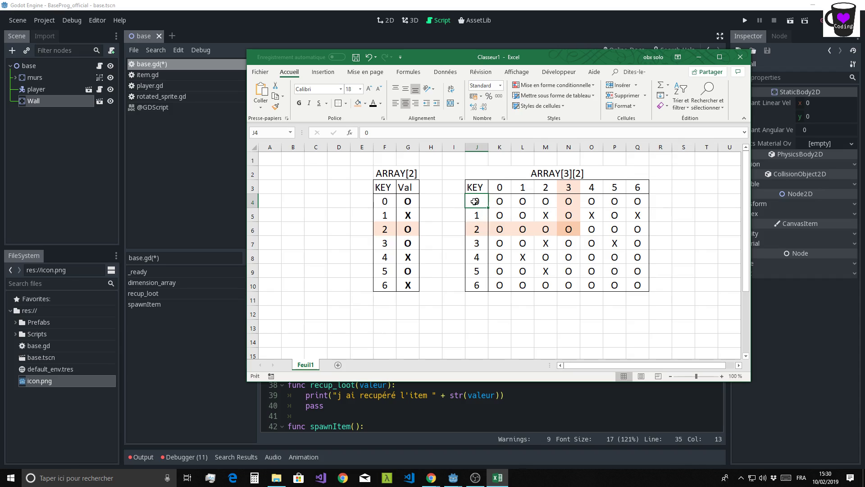
{"action": "left_click", "coordinate": [508, 203]}
{"action": "left_click_drag", "start_coordinate": [510, 202], "coordinate": [637, 202]}
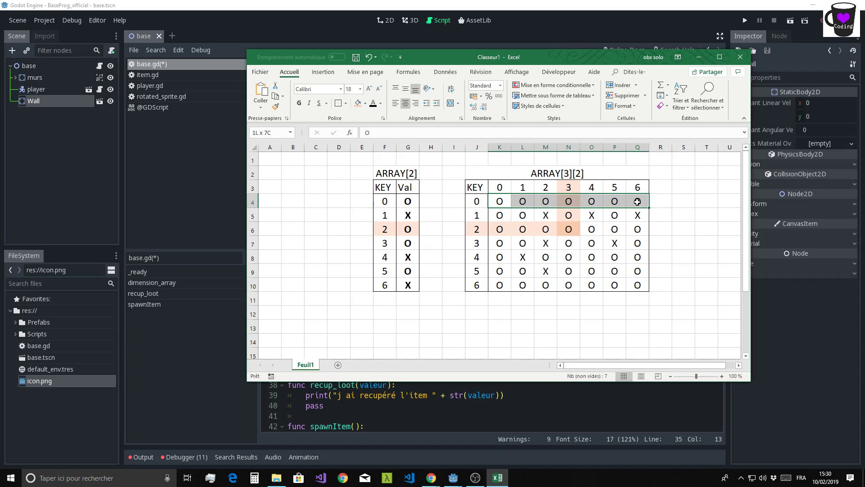
{"action": "left_click_drag", "start_coordinate": [492, 215], "coordinate": [635, 214]}
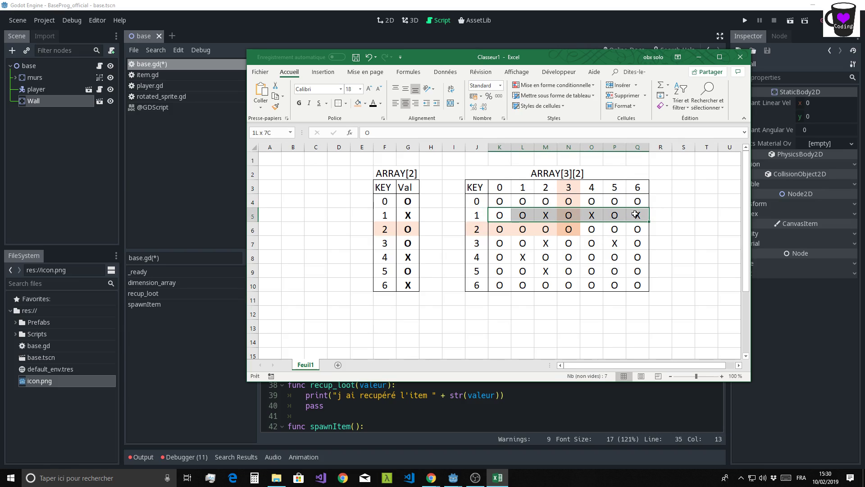
{"action": "left_click_drag", "start_coordinate": [493, 229], "coordinate": [638, 230]}
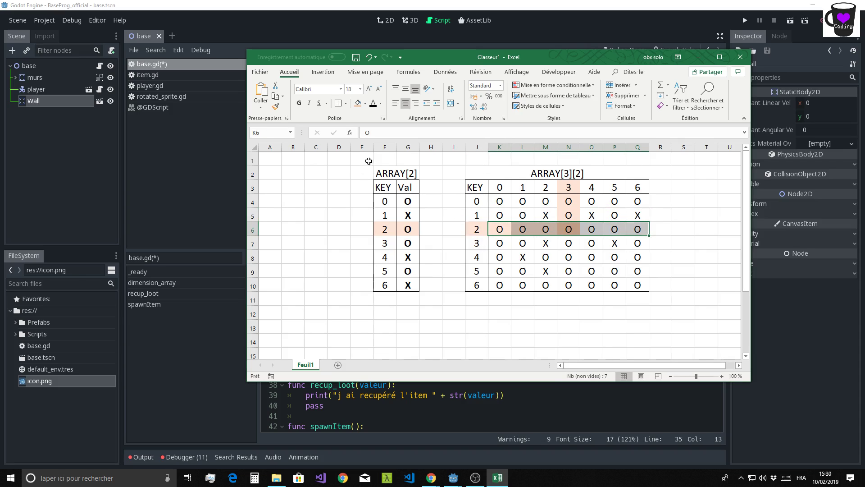
{"action": "left_click", "coordinate": [385, 175]}
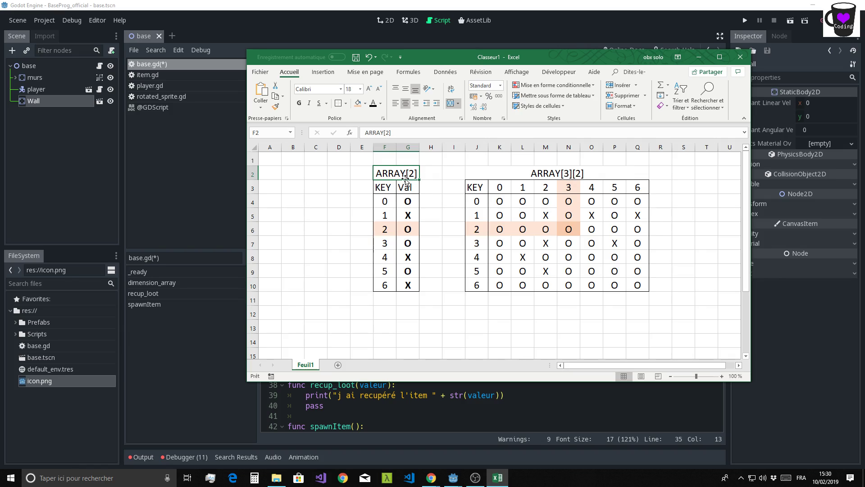
{"action": "left_click_drag", "start_coordinate": [377, 228], "coordinate": [412, 229]}
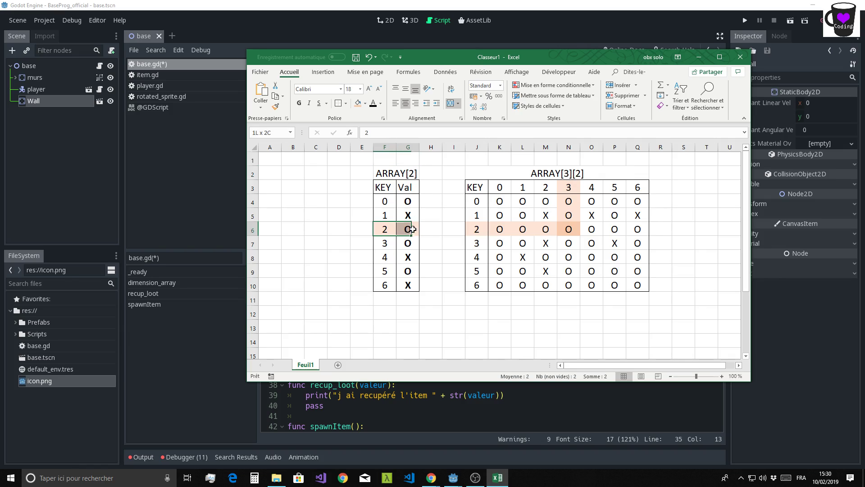
{"action": "left_click", "coordinate": [571, 174]}
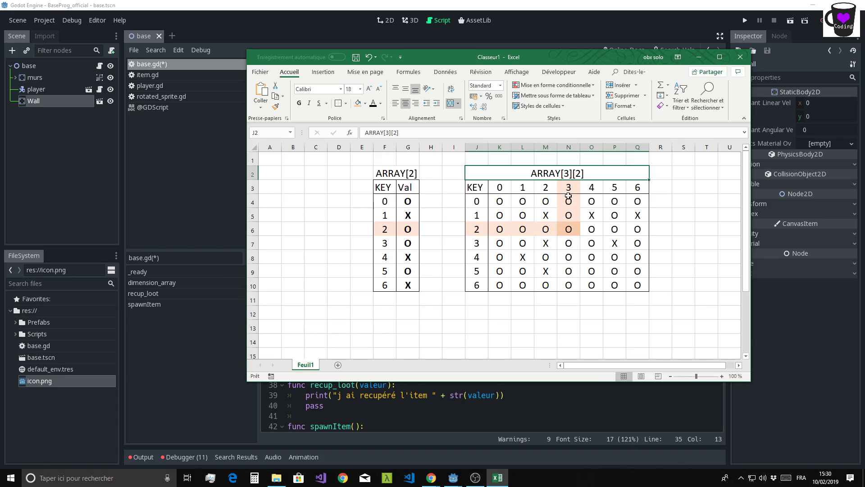
{"action": "left_click_drag", "start_coordinate": [568, 201], "coordinate": [568, 284]}
{"action": "left_click_drag", "start_coordinate": [500, 201], "coordinate": [626, 203]}
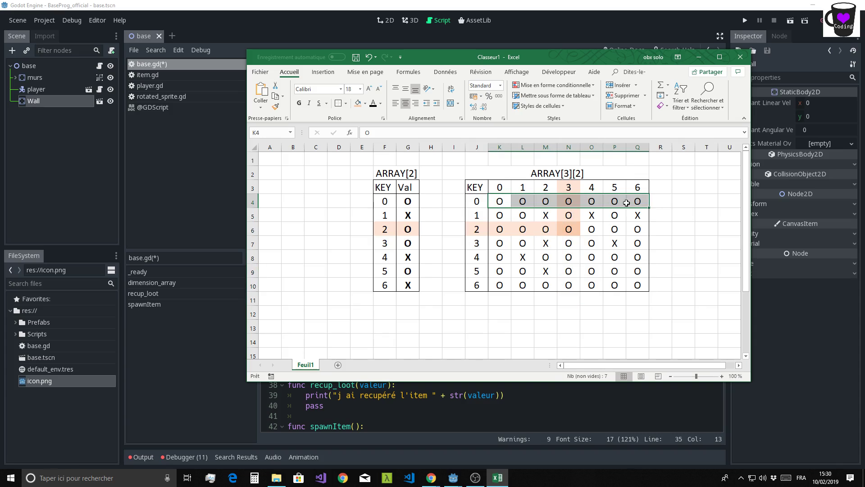
{"action": "left_click_drag", "start_coordinate": [569, 201], "coordinate": [568, 285]}
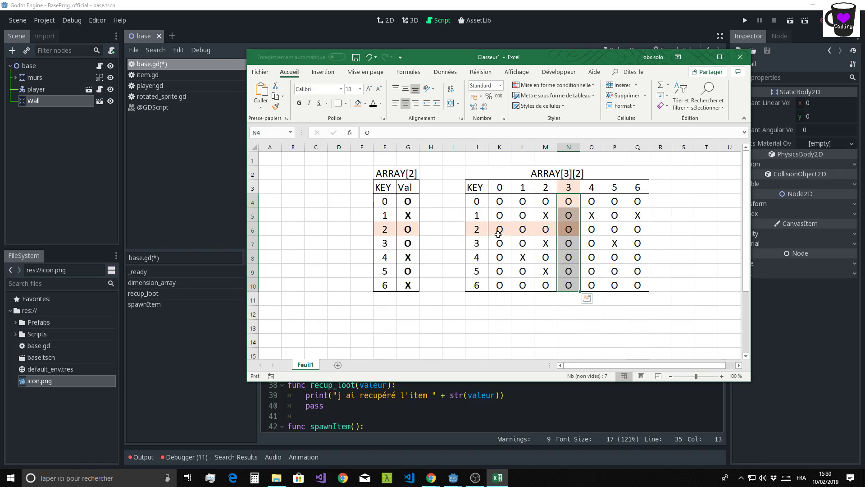
{"action": "left_click", "coordinate": [565, 230]}
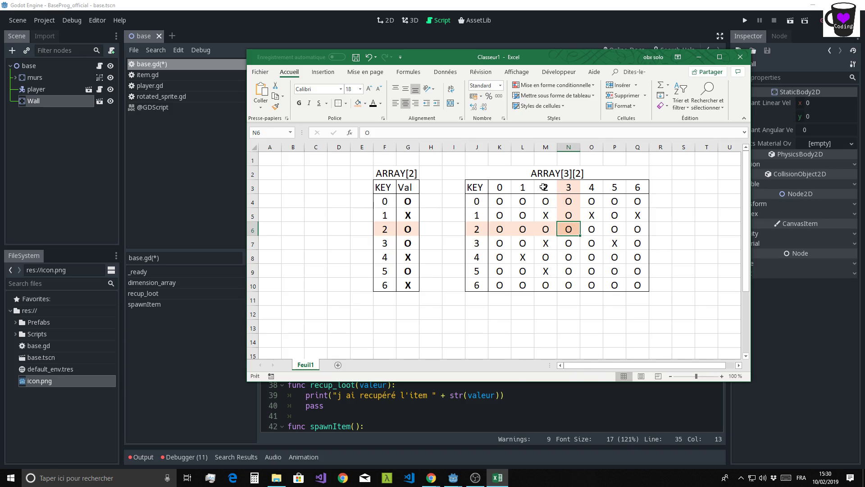
{"action": "left_click_drag", "start_coordinate": [543, 186], "coordinate": [545, 245]}
{"action": "left_click", "coordinate": [547, 245]}
{"action": "left_click", "coordinate": [516, 261]}
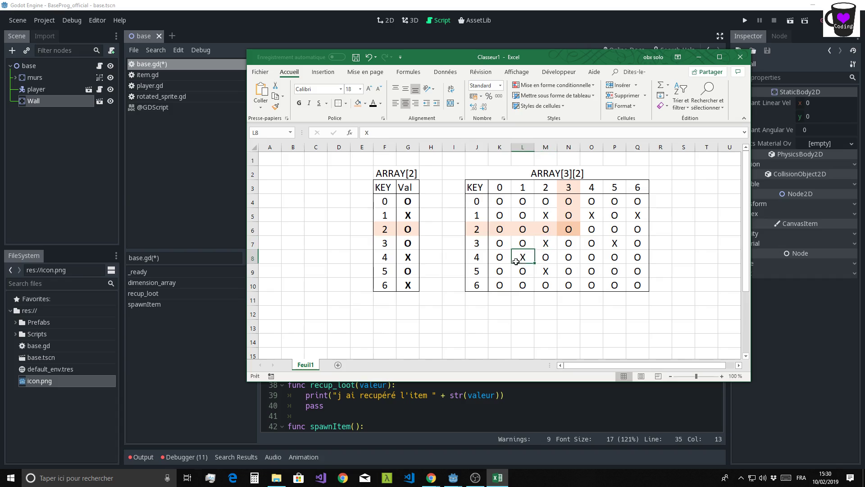
{"action": "left_click", "coordinate": [515, 174]}
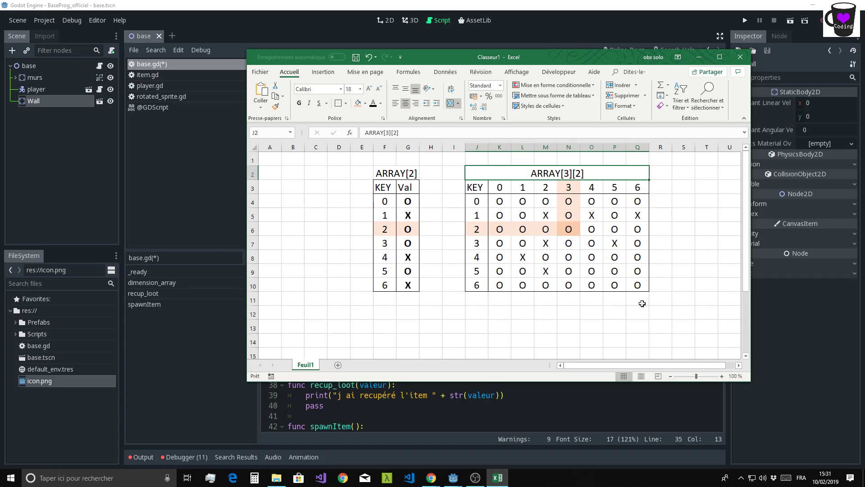
{"action": "left_click", "coordinate": [496, 202]}
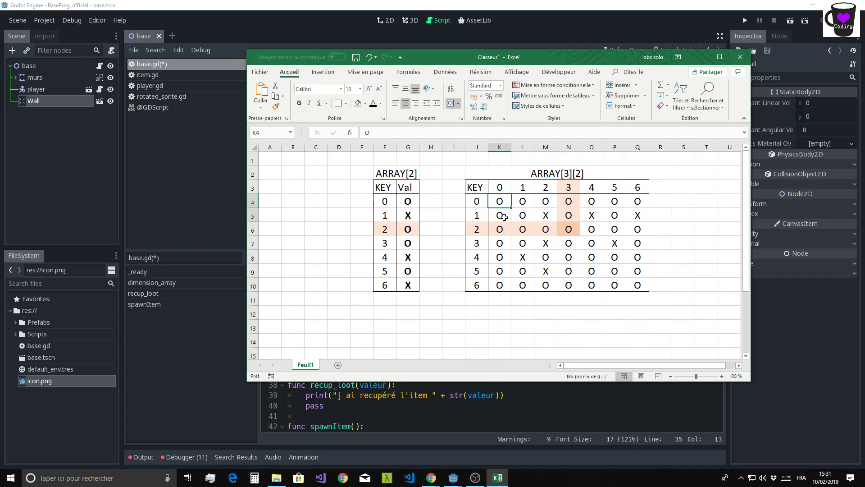
{"action": "left_click_drag", "start_coordinate": [503, 217], "coordinate": [630, 283]}
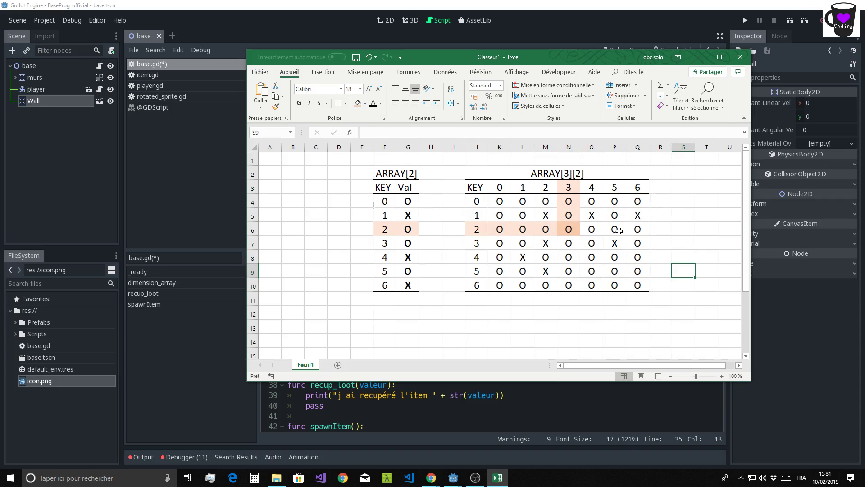
{"action": "left_click", "coordinate": [635, 215]}
{"action": "left_click", "coordinate": [585, 216]}
{"action": "left_click", "coordinate": [540, 215]}
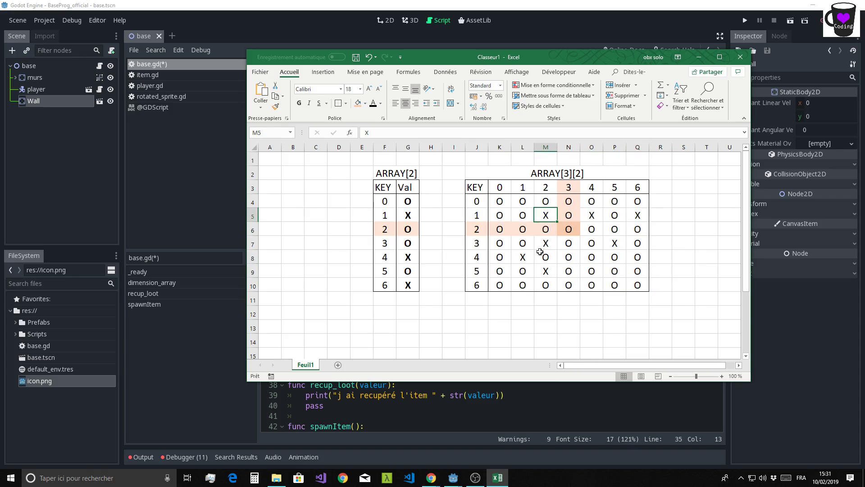
{"action": "left_click", "coordinate": [542, 242]}
{"action": "left_click", "coordinate": [521, 257]}
{"action": "left_click", "coordinate": [550, 274]}
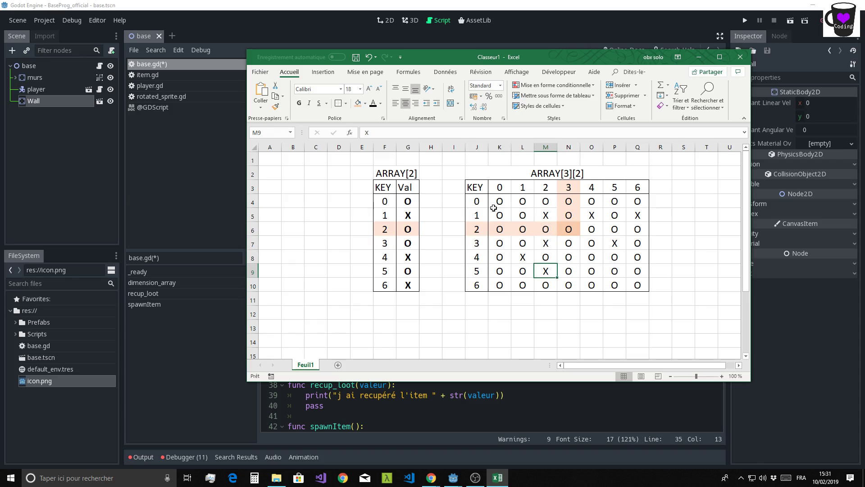
{"action": "left_click_drag", "start_coordinate": [493, 207], "coordinate": [636, 289]}
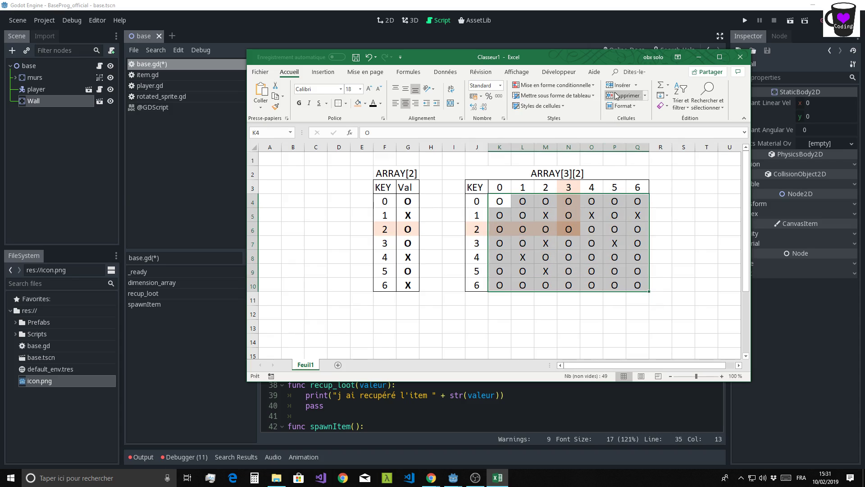
{"action": "mouse_move", "coordinate": [607, 57]}
{"action": "left_mouse_down"}
{"action": "mouse_move", "coordinate": [490, 315]}
{"action": "mouse_move", "coordinate": [597, 82]}
{"action": "left_mouse_up"}
Minimize the spreadsheet and review the m[x].append(0) line of dimension_array in base.gd.
{"action": "left_click", "coordinate": [688, 88]}
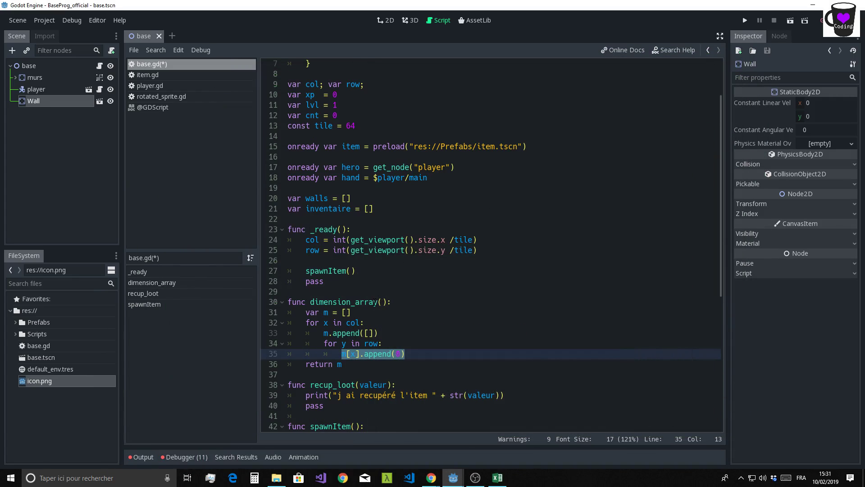
{"action": "left_click", "coordinate": [407, 357]}
{"action": "left_click", "coordinate": [385, 373]}
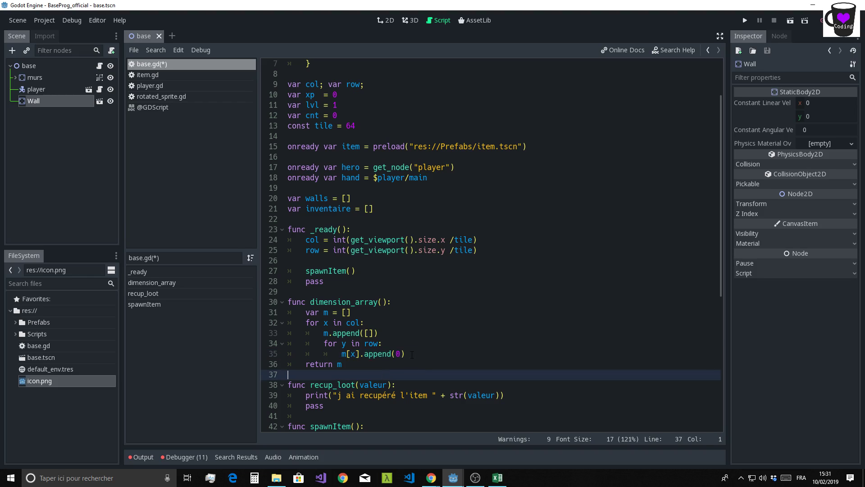
{"action": "left_click_drag", "start_coordinate": [412, 355], "coordinate": [327, 356]}
{"action": "left_click", "coordinate": [385, 373]}
{"action": "scroll", "coordinate": [649, 190], "scroll_direction": "down", "scroll_amount": 3}
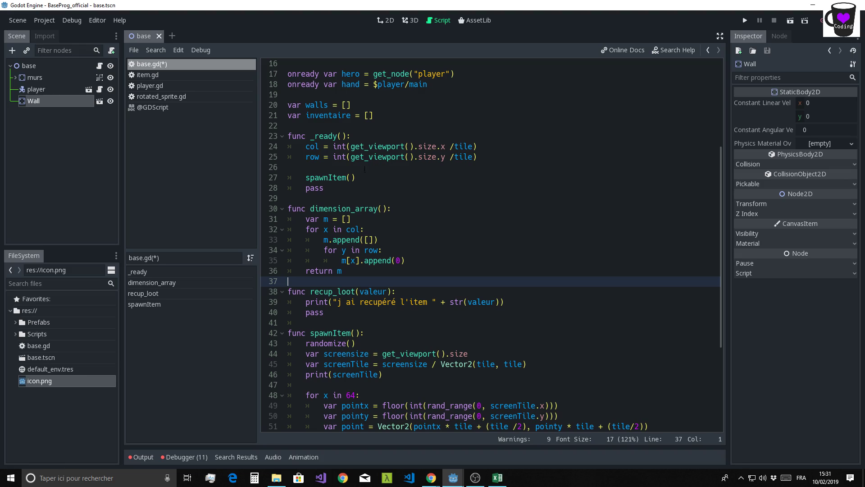
On line 26 in _ready, assign walls = dimension_array().
{"action": "left_click", "coordinate": [320, 166]}
{"action": "key", "text": "Tab"}
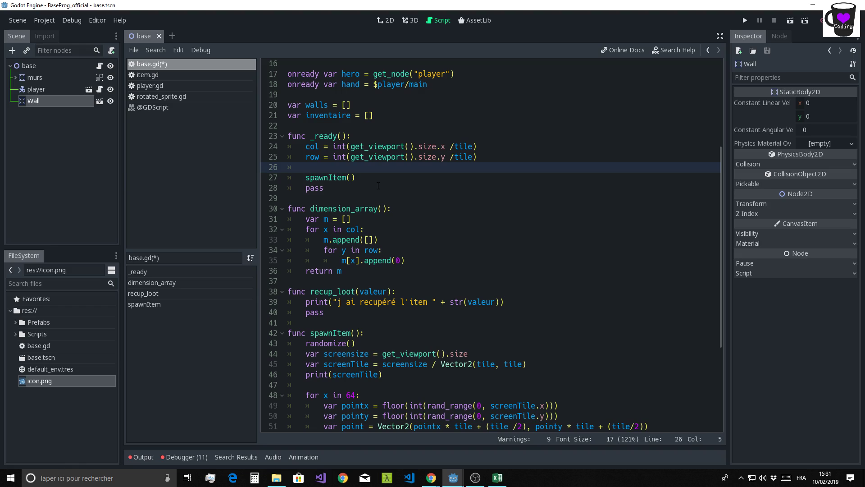
{"action": "type", "text": "walls "}
{"action": "type", "text": "= "}
{"action": "type", "text": "diem"}
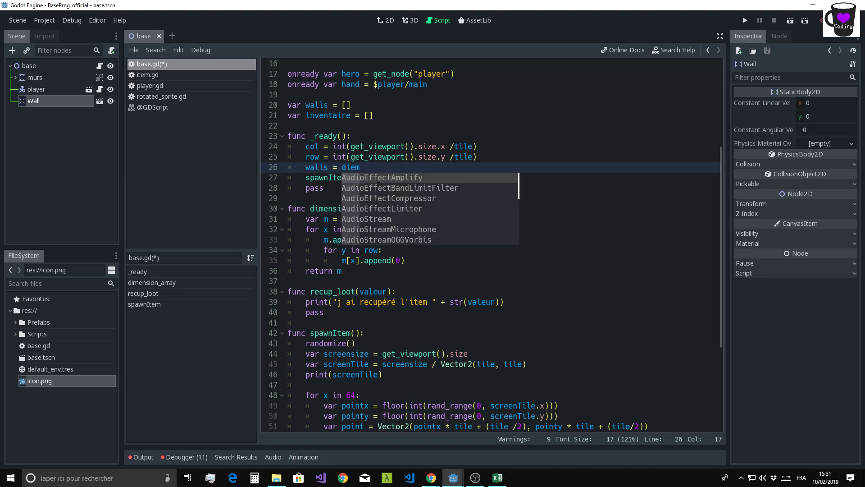
{"action": "key", "text": "BackSpace"}
{"action": "key", "text": "BackSpace"}
{"action": "type", "text": "mens"}
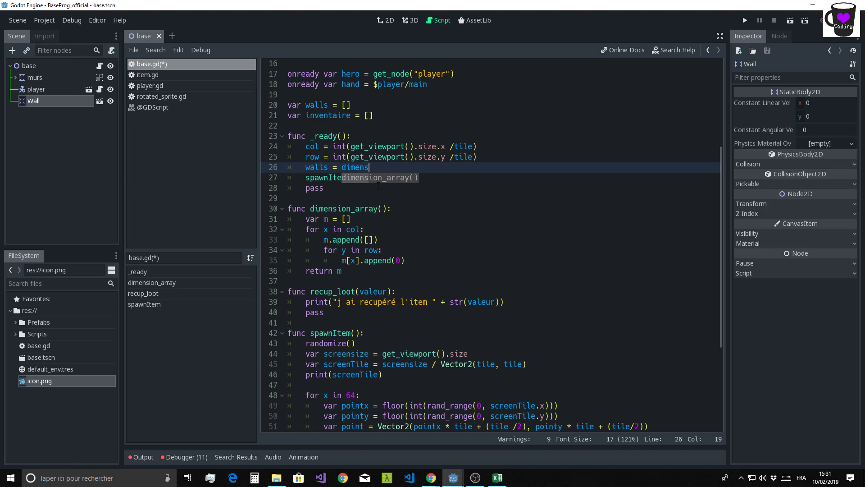
{"action": "key", "text": "Return"}
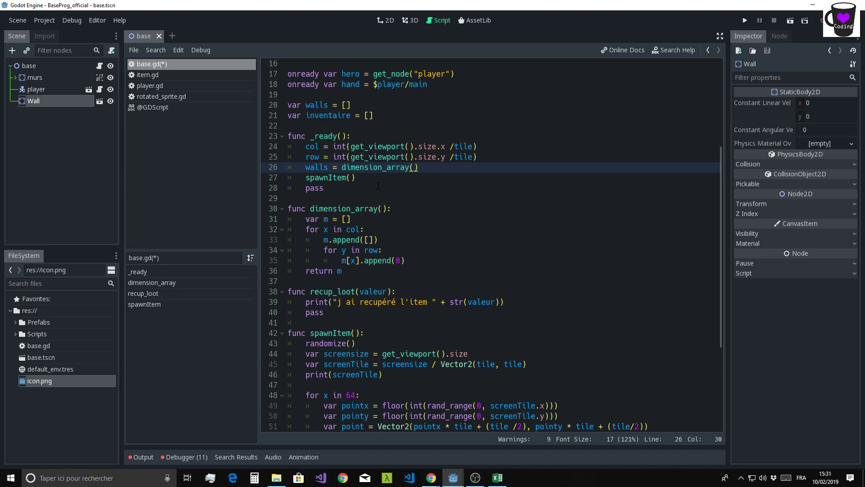
{"action": "left_click", "coordinate": [380, 195]}
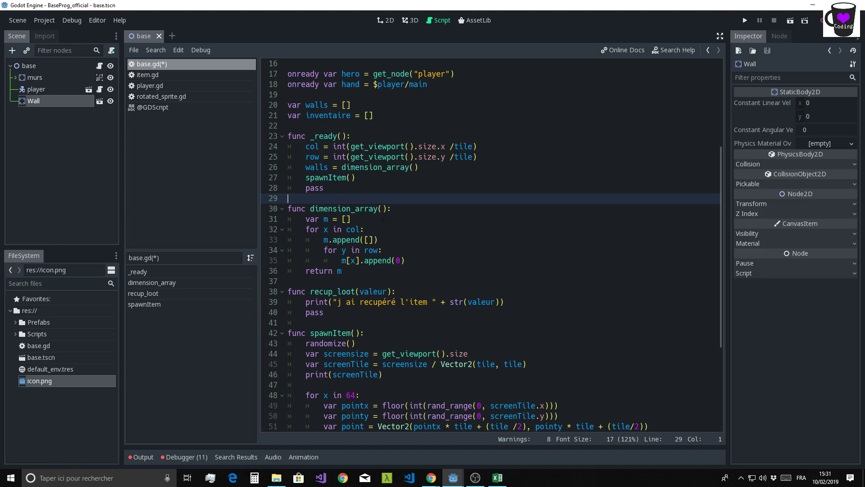
Highlight return m, the walls declaration and the dimension_array() call to trace the grid.
{"action": "left_click_drag", "start_coordinate": [341, 271], "coordinate": [306, 270]}
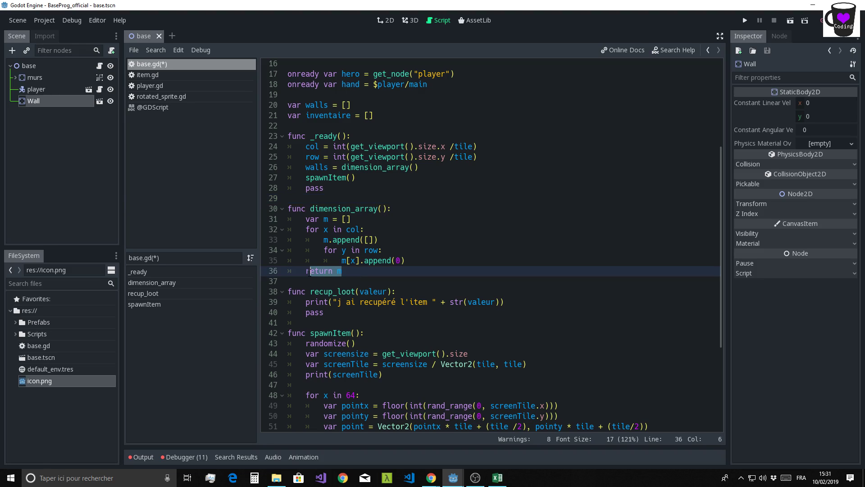
{"action": "left_click", "coordinate": [342, 270]}
{"action": "left_click_drag", "start_coordinate": [306, 270], "coordinate": [342, 271]}
{"action": "left_click_drag", "start_coordinate": [306, 167], "coordinate": [328, 167]}
{"action": "left_click_drag", "start_coordinate": [350, 105], "coordinate": [270, 108]}
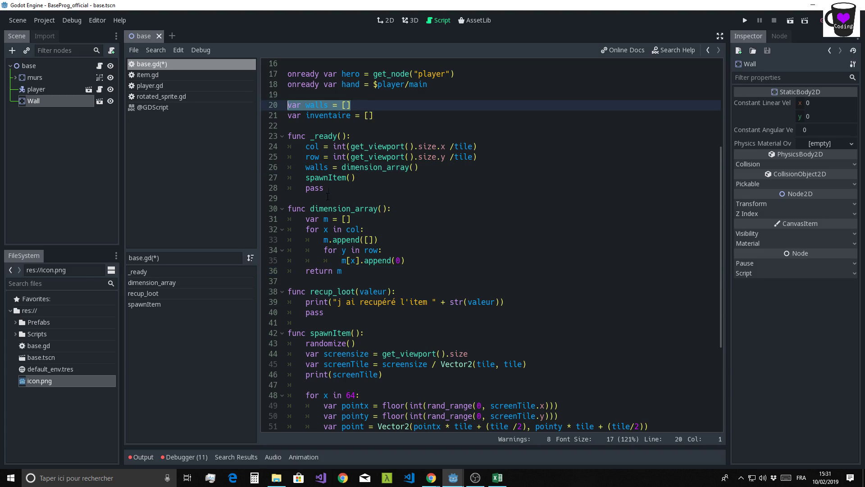
{"action": "left_click_drag", "start_coordinate": [342, 167], "coordinate": [435, 166]}
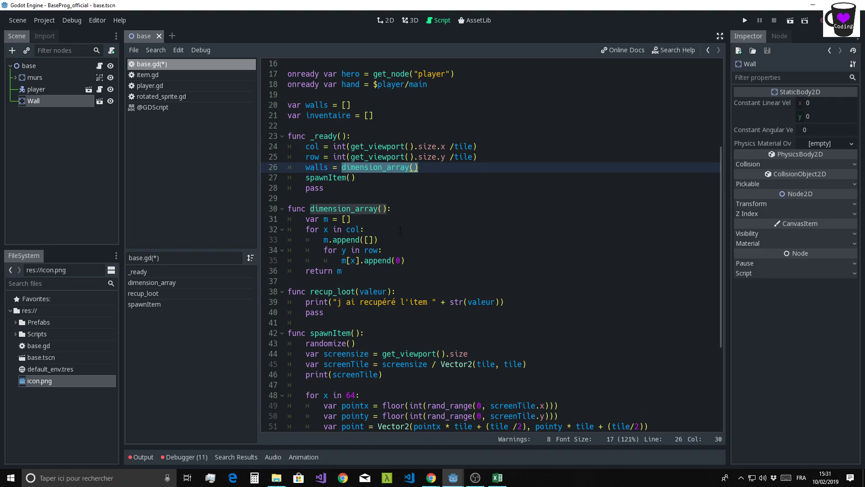
{"action": "left_click", "coordinate": [344, 273]}
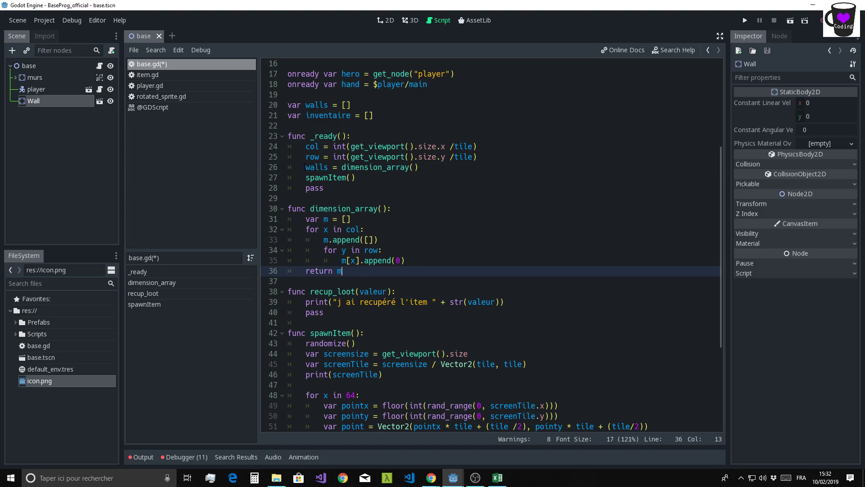
Add print(walls) below the walls assignment in _ready.
{"action": "left_click", "coordinate": [434, 170]}
{"action": "key", "text": "Return"}
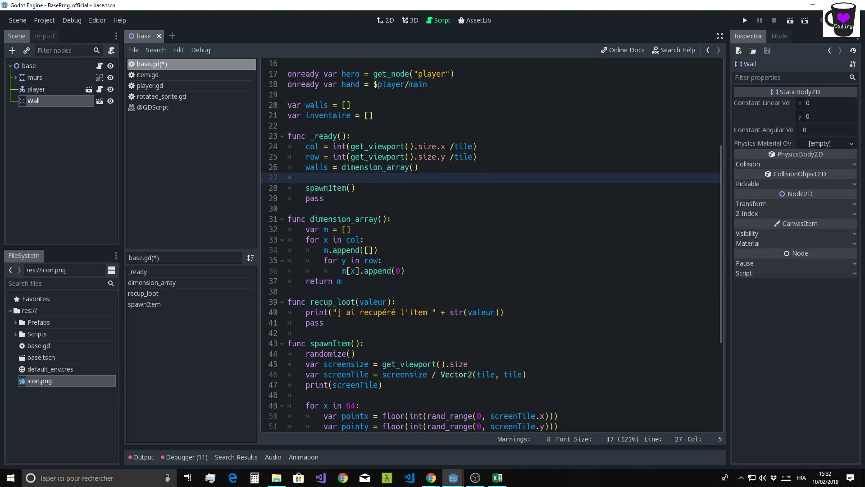
{"action": "type", "text": "print("}
{"action": "type", "text": "walls"}
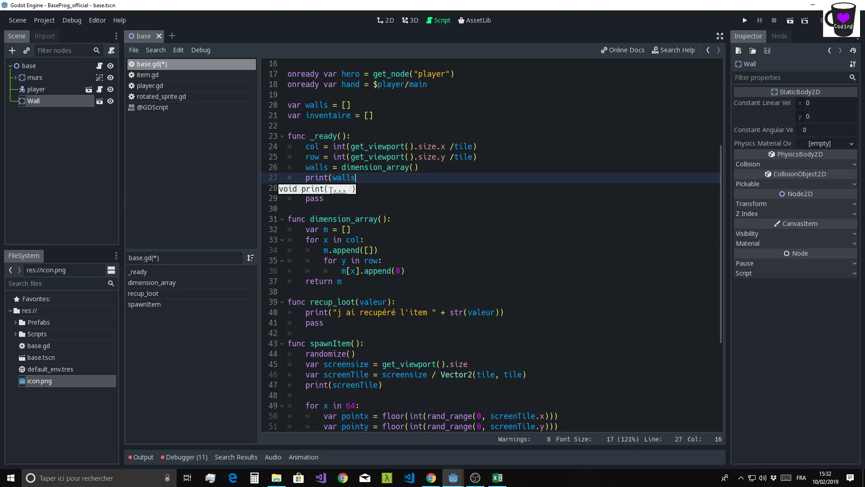
{"action": "type", "text": ")"}
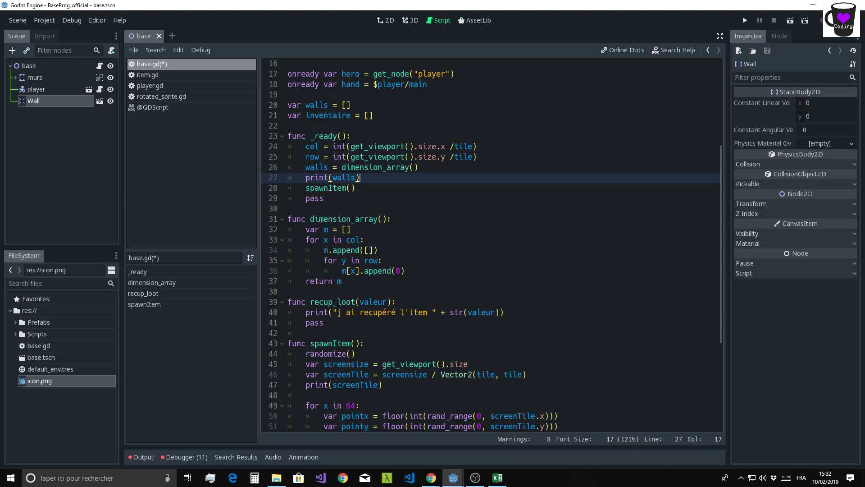
{"action": "double_click", "coordinate": [317, 167]}
{"action": "double_click", "coordinate": [313, 178]}
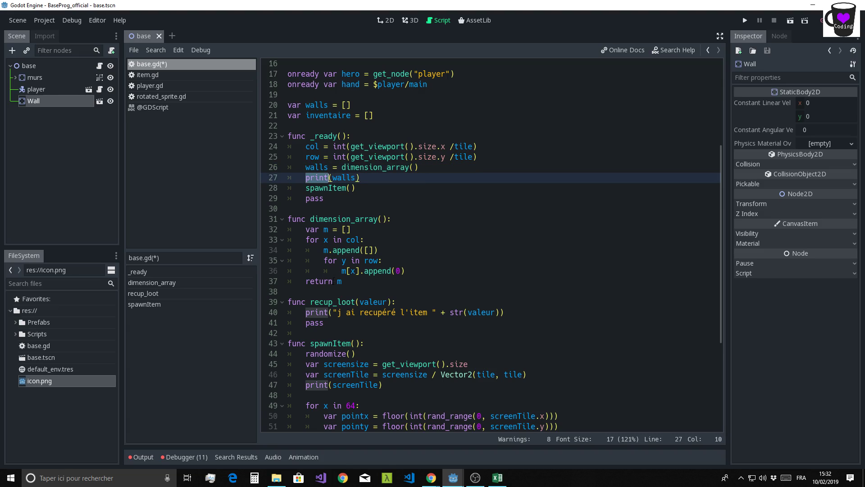
Delete the print(screenTile) line from spawnItem and run the game with F5.
{"action": "scroll", "coordinate": [491, 246], "scroll_direction": "down", "scroll_amount": 5}
{"action": "scroll", "coordinate": [492, 246], "scroll_direction": "up", "scroll_amount": 1}
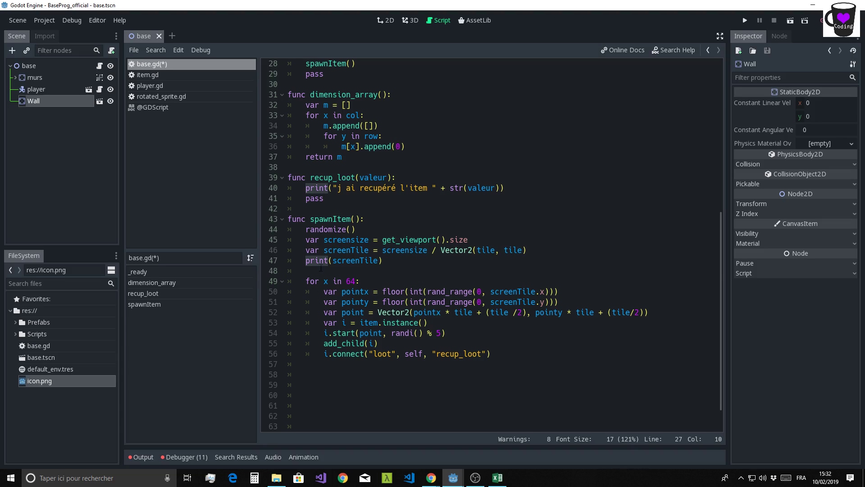
{"action": "left_click_drag", "start_coordinate": [382, 260], "coordinate": [254, 261]}
{"action": "key", "text": "Delete"}
{"action": "key", "text": "Delete"}
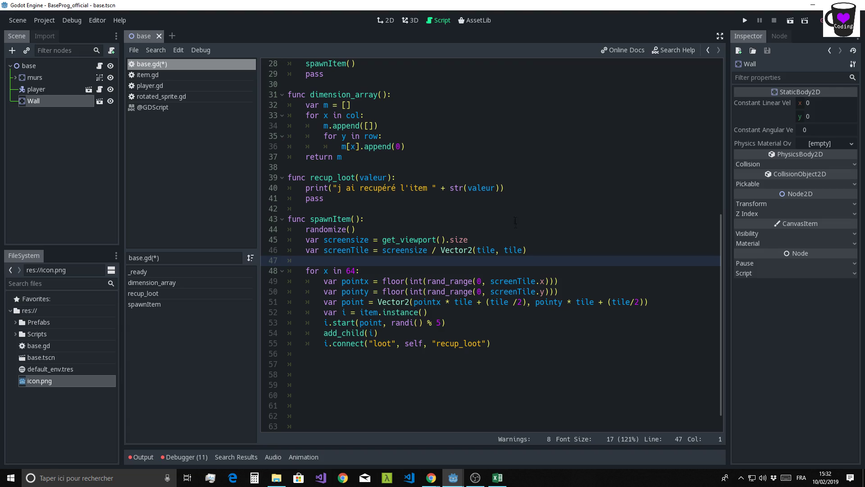
{"action": "key", "text": "F5"}
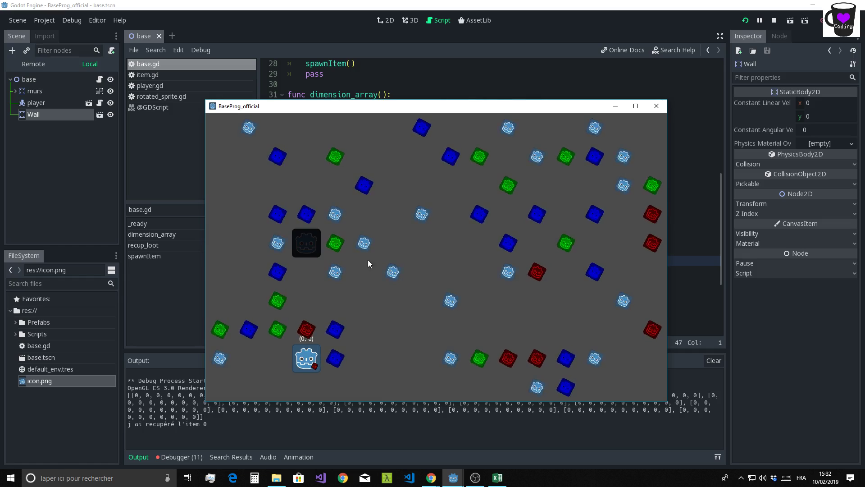
Minimize the BaseProg_official game window to reveal the printed zero grid in Output.
{"action": "left_click", "coordinate": [617, 111]}
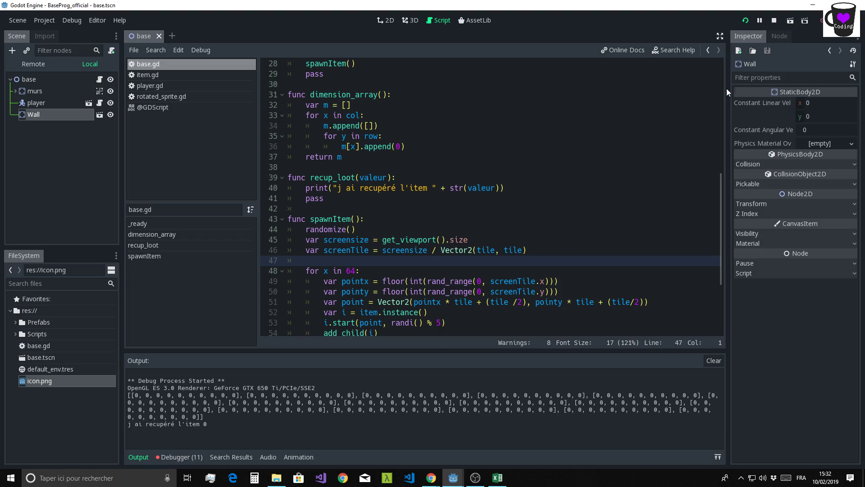
Stop the running game and place the cursor at the end of line 35, 'for y in row:'.
{"action": "left_click", "coordinate": [771, 20]}
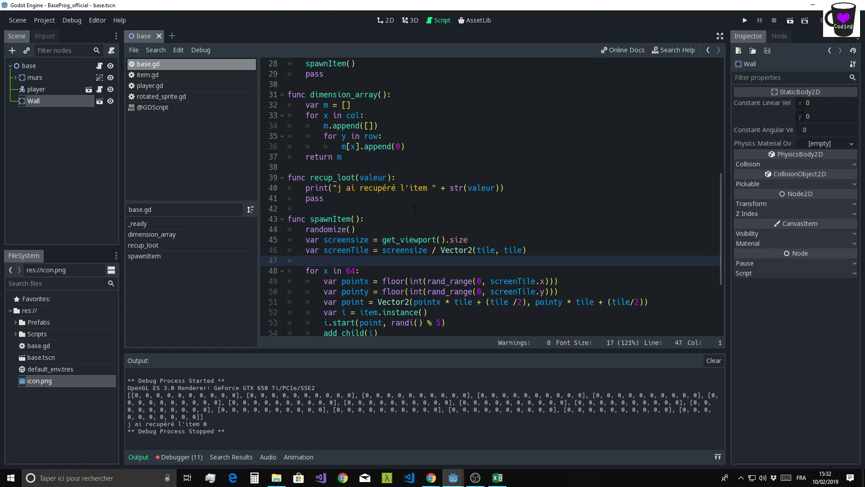
{"action": "left_click", "coordinate": [391, 139]}
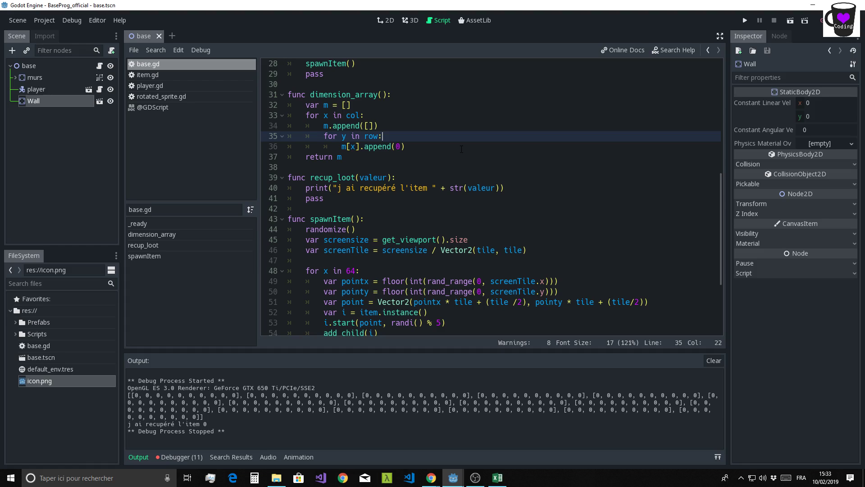
Inside the inner loop, add 'var z = rand_range(0, 100)' and 'if z > 25'.
{"action": "key", "text": "Return"}
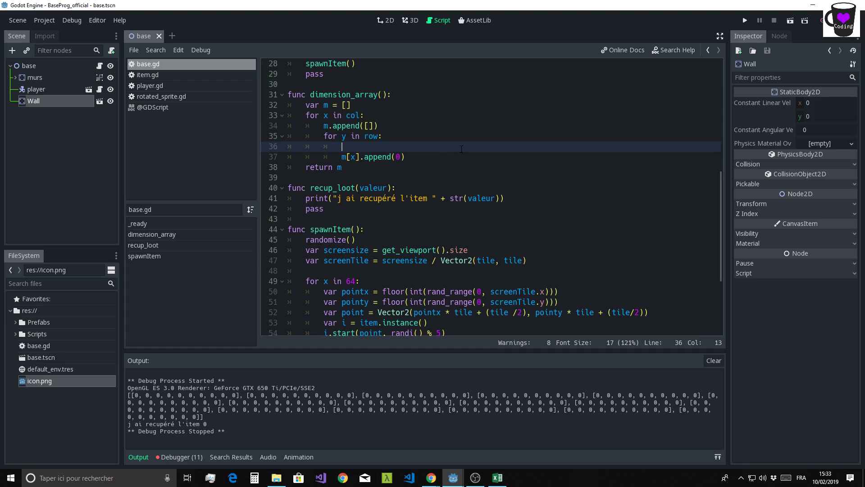
{"action": "type", "text": "var z "}
{"action": "type", "text": "= "}
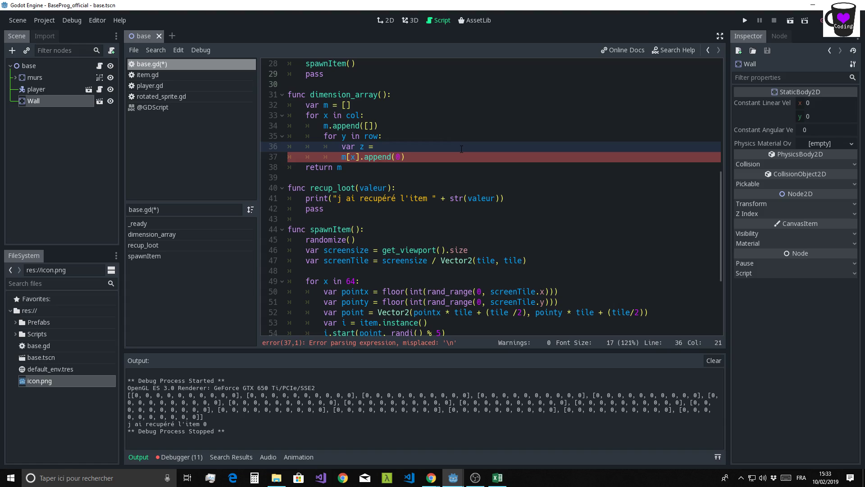
{"action": "type", "text": "rand"}
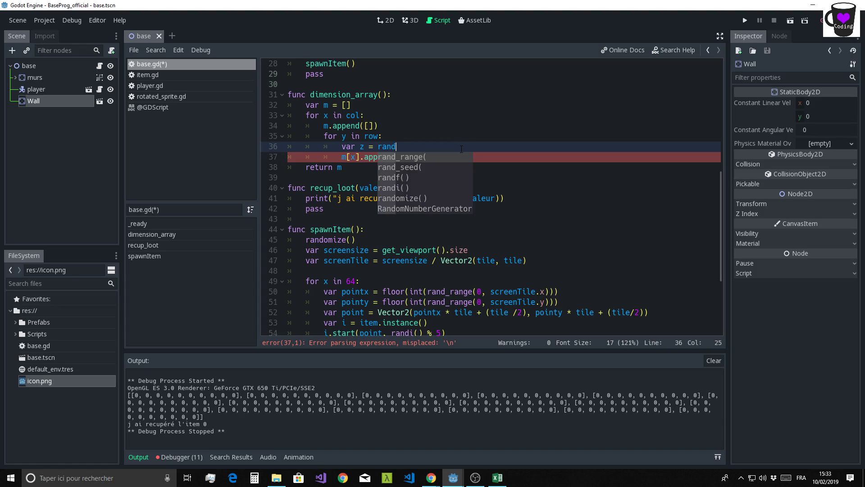
{"action": "key", "text": "Return"}
{"action": "type", "text": "0"}
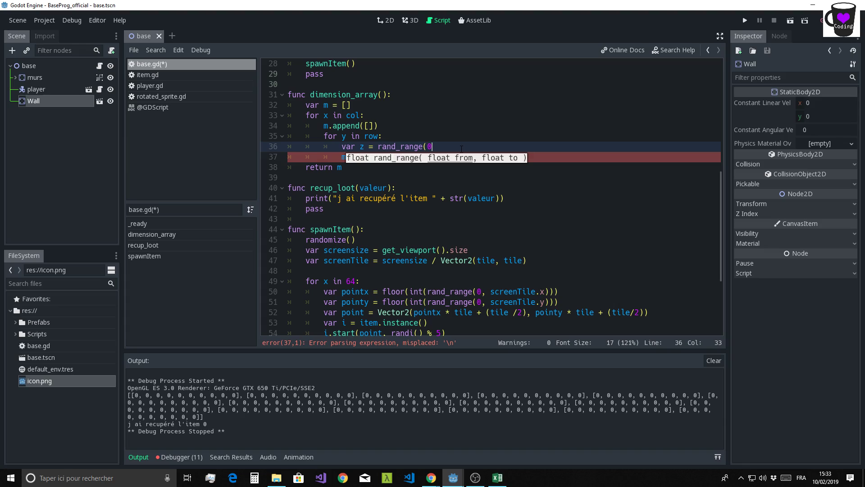
{"action": "type", "text": ", 100)"}
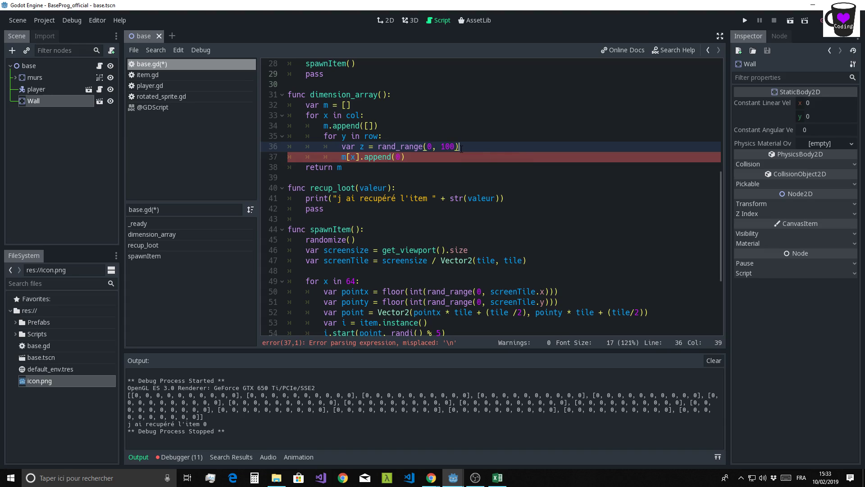
{"action": "key", "text": "Return"}
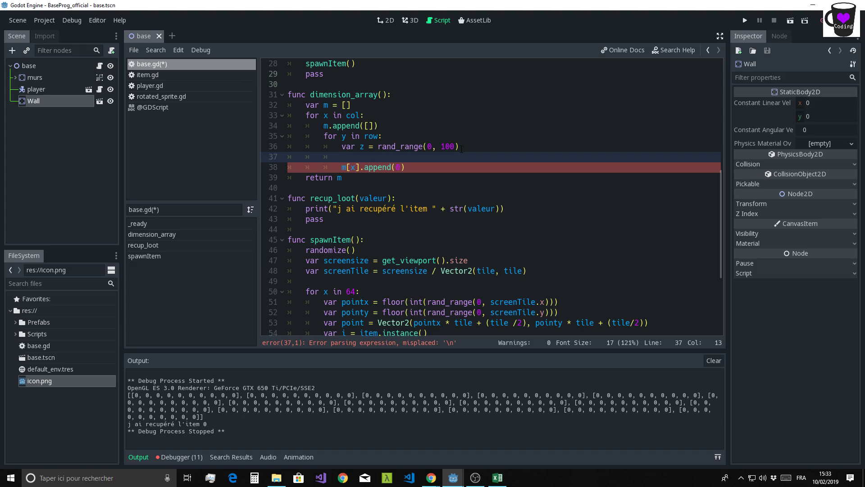
{"action": "type", "text": "if "}
{"action": "type", "text": "z "}
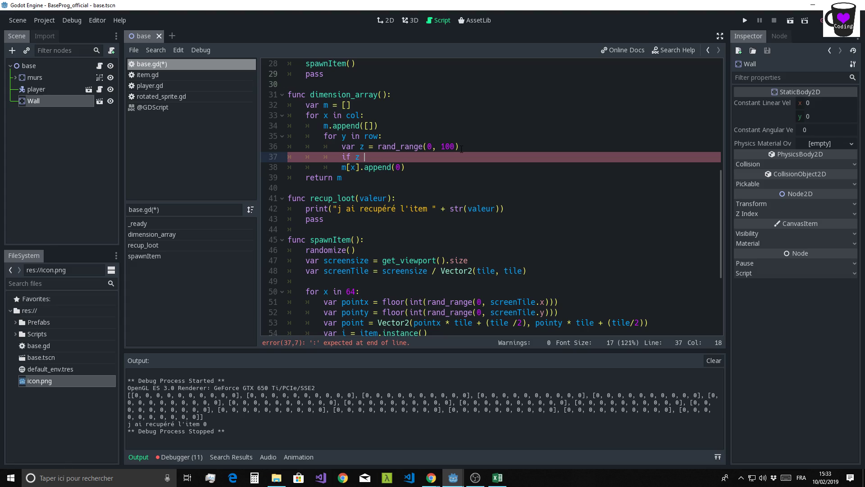
{"action": "type", "text": ">"}
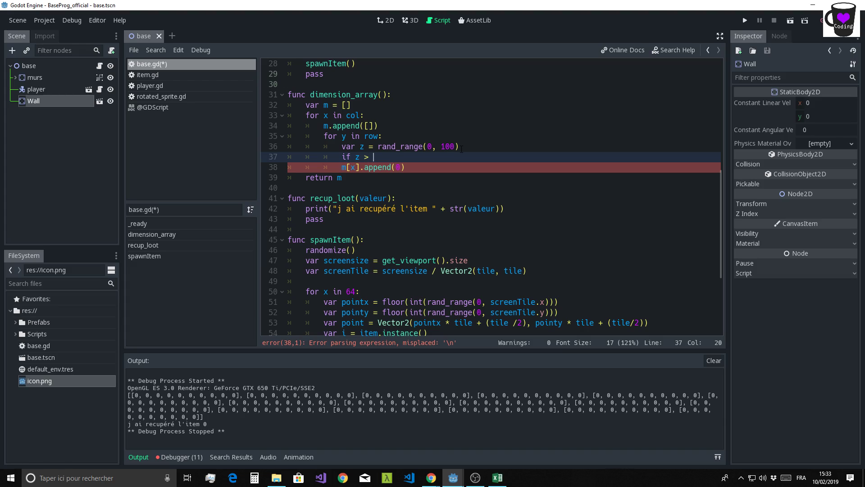
{"action": "type", "text": "25:"}
Indent m[x].append(0) so it sits under the if condition.
{"action": "left_click_drag", "start_coordinate": [364, 170], "coordinate": [422, 165]}
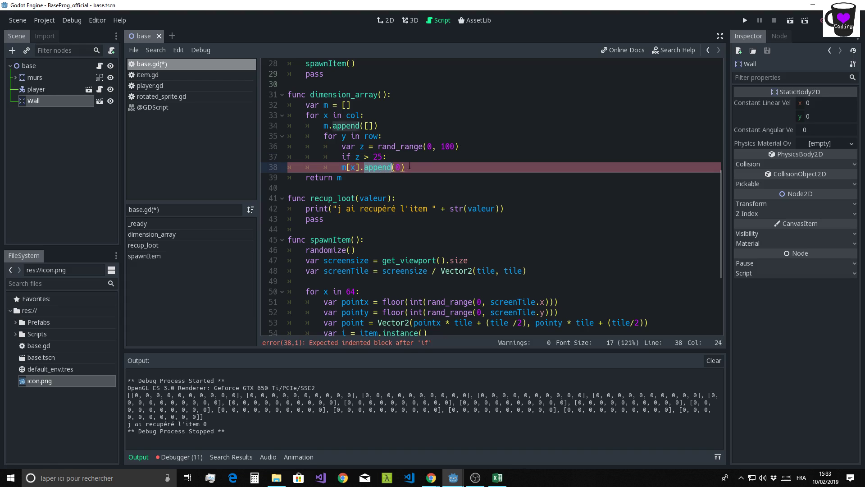
{"action": "left_click", "coordinate": [425, 167]}
{"action": "key", "text": "Return"}
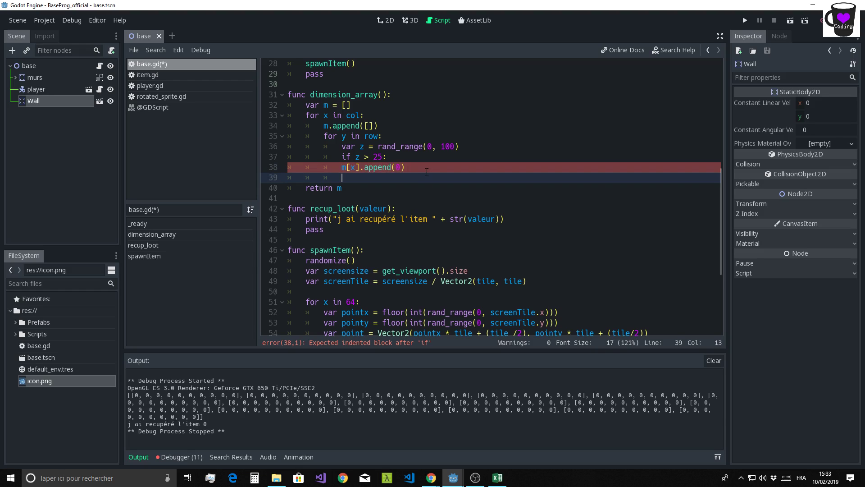
{"action": "key", "text": "Up"}
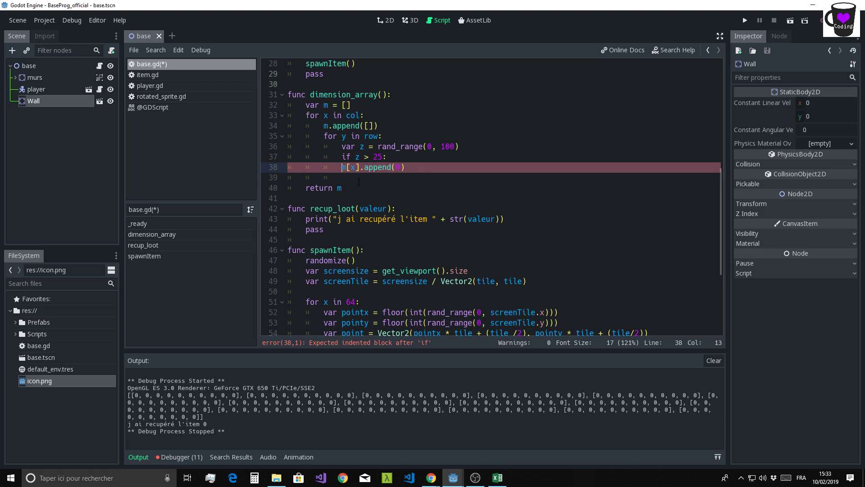
{"action": "key", "text": "Tab"}
Add an else branch that calls m[x].append(1).
{"action": "left_click", "coordinate": [444, 178]}
{"action": "key", "text": "Return"}
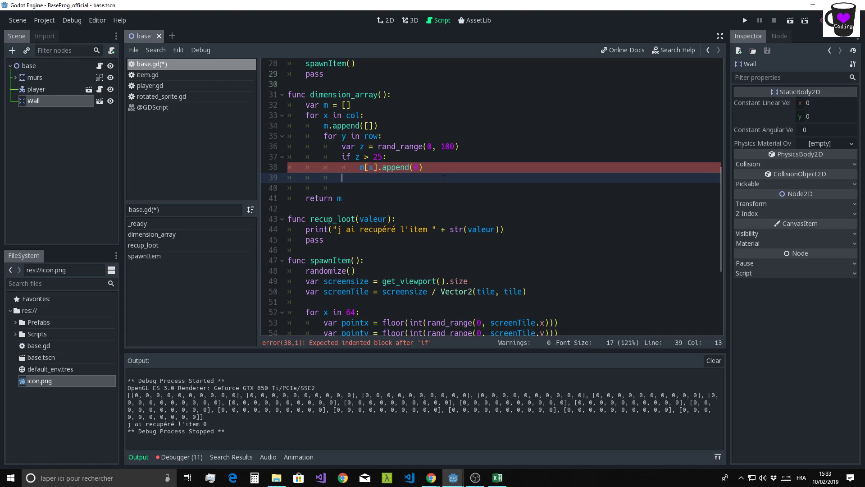
{"action": "type", "text": "else"}
{"action": "type", "text": ":"}
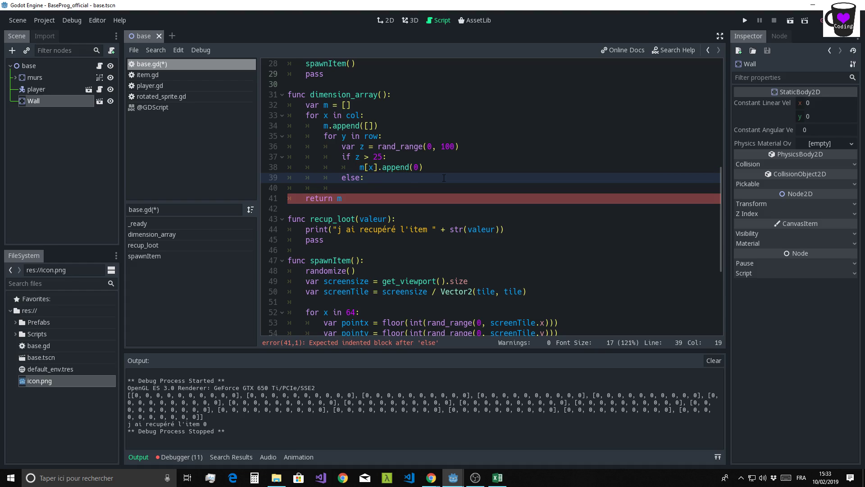
{"action": "key", "text": "Return"}
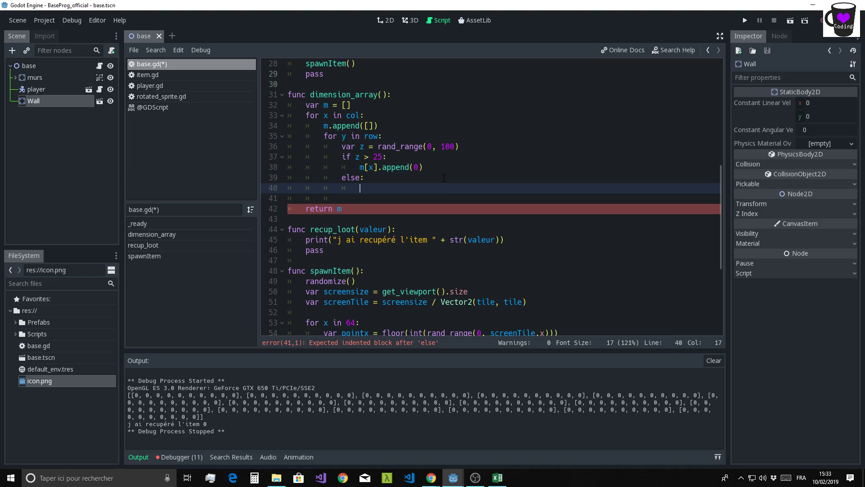
{"action": "type", "text": "m["}
{"action": "type", "text": "x]"}
{"action": "type", "text": ".ap"}
{"action": "type", "text": "p"}
{"action": "key", "text": "Return"}
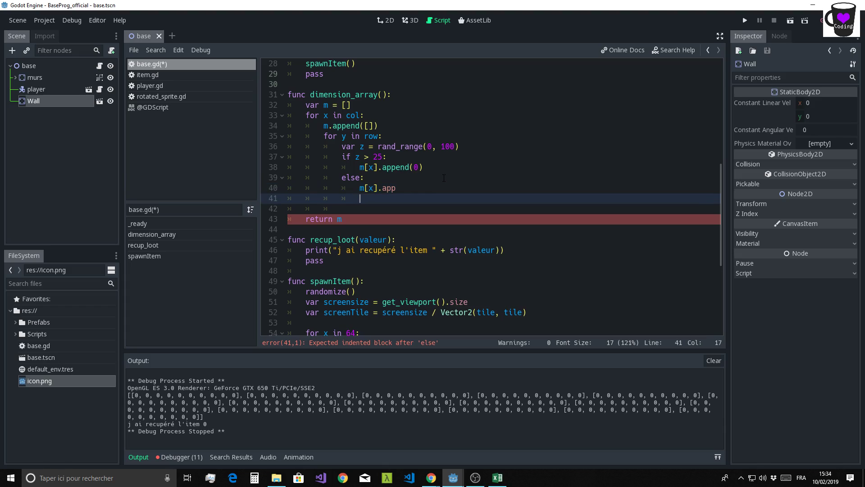
{"action": "left_click", "coordinate": [408, 188]}
{"action": "type", "text": "end"}
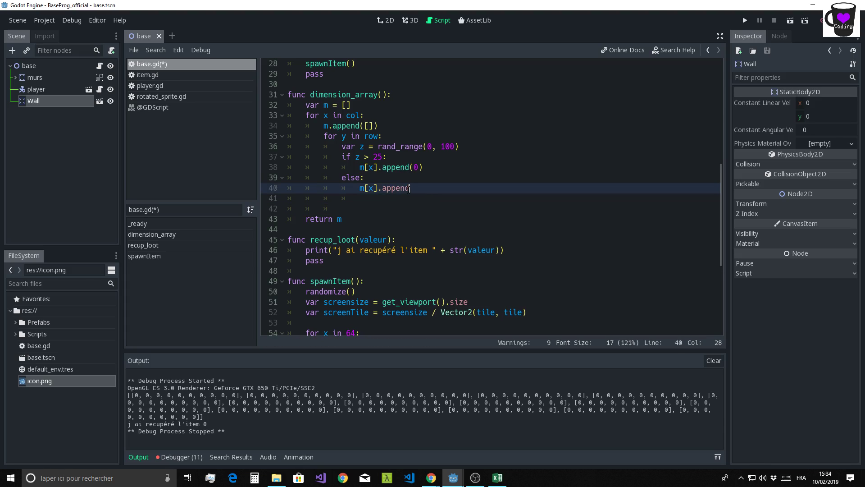
{"action": "type", "text": "(1"}
{"action": "type", "text": ")"}
Review the random value, if condition and both append lines.
{"action": "left_click", "coordinate": [423, 232]}
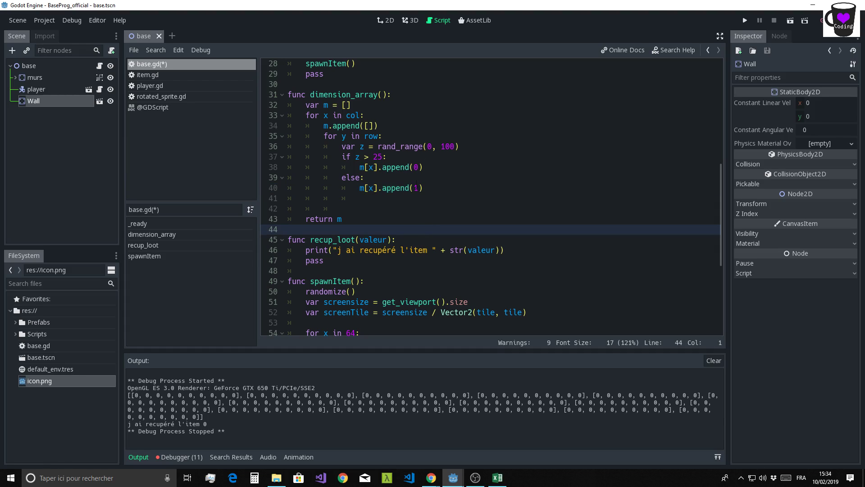
{"action": "left_click_drag", "start_coordinate": [341, 146], "coordinate": [471, 145]}
{"action": "left_click", "coordinate": [336, 160]}
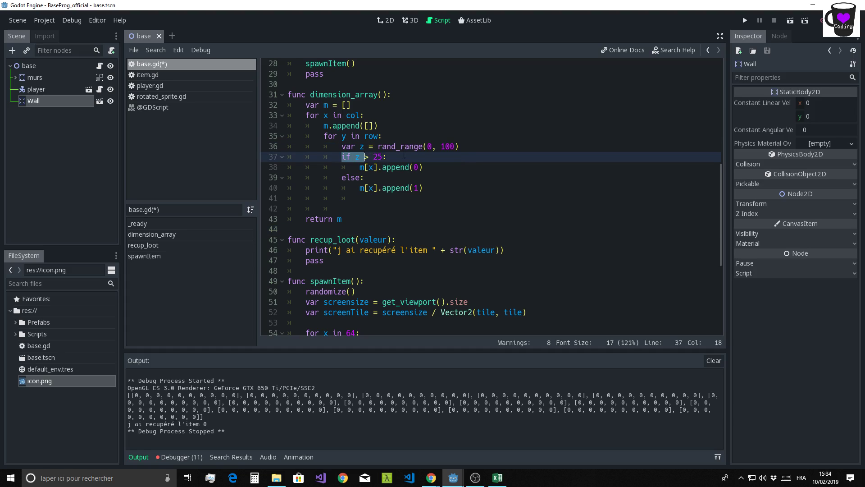
{"action": "left_click_drag", "start_coordinate": [360, 167], "coordinate": [444, 166]}
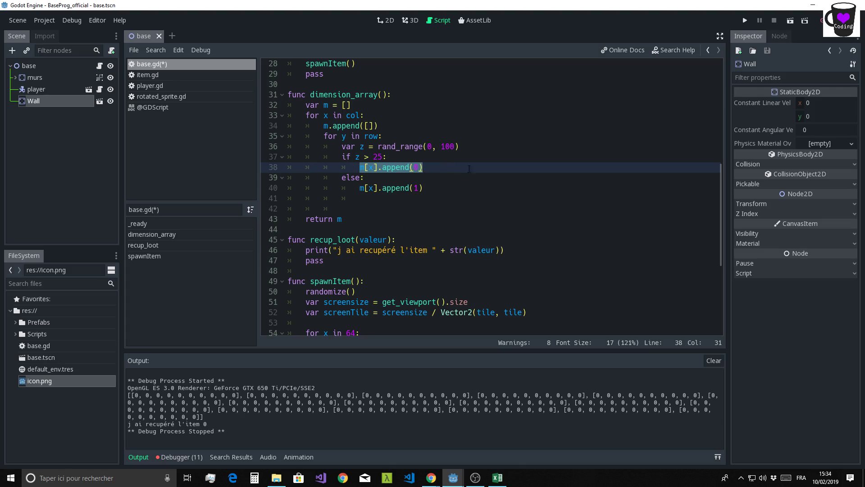
{"action": "left_click_drag", "start_coordinate": [342, 188], "coordinate": [464, 189]}
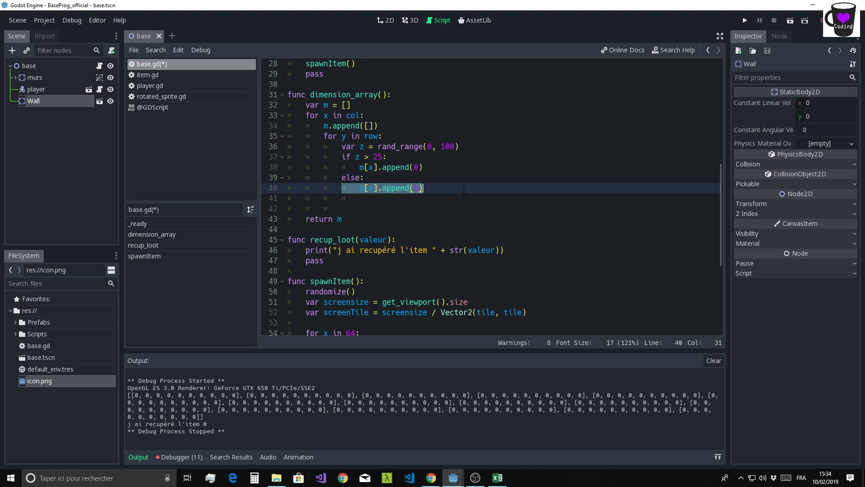
{"action": "left_click", "coordinate": [409, 223]}
Run the project with F5, check the random 0/1 grid output, then stop the game.
{"action": "key", "text": "F5"}
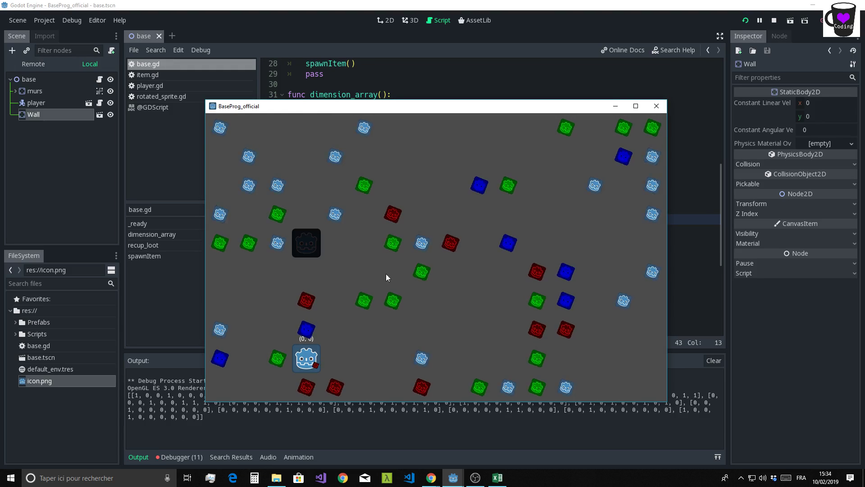
{"action": "left_click", "coordinate": [615, 107]}
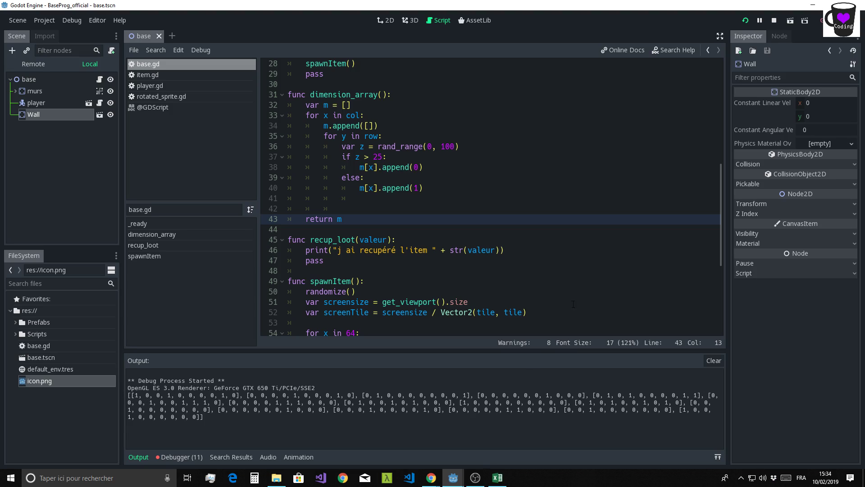
{"action": "left_click", "coordinate": [774, 20]}
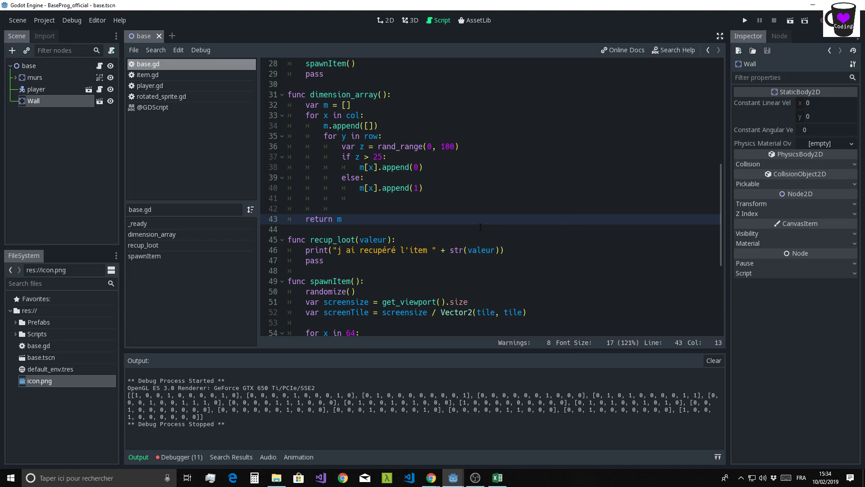
Delete the extra blank lines between the else branch and return m.
{"action": "left_click", "coordinate": [362, 199]}
{"action": "key", "text": "BackSpace"}
{"action": "key", "text": "BackSpace"}
{"action": "key", "text": "BackSpace"}
{"action": "key", "text": "Delete"}
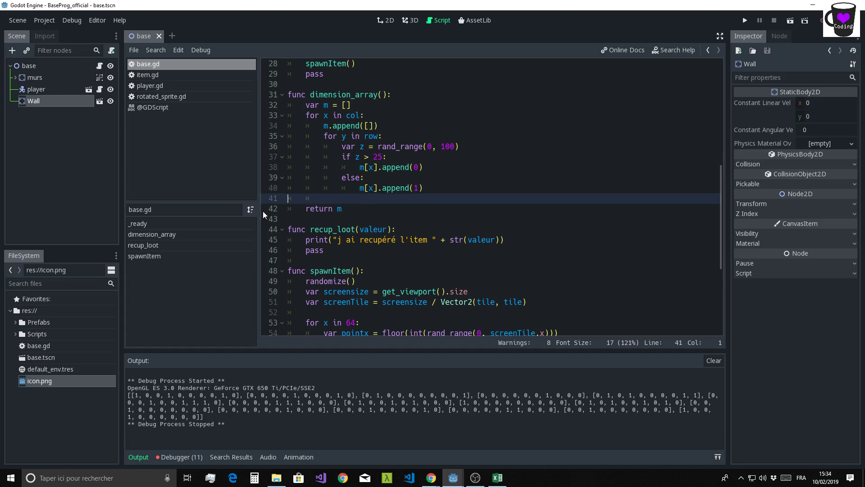
{"action": "key", "text": "Delete"}
Give dimension_array the parameters 'cols, rows'.
{"action": "scroll", "coordinate": [263, 211], "scroll_direction": "up", "scroll_amount": 3}
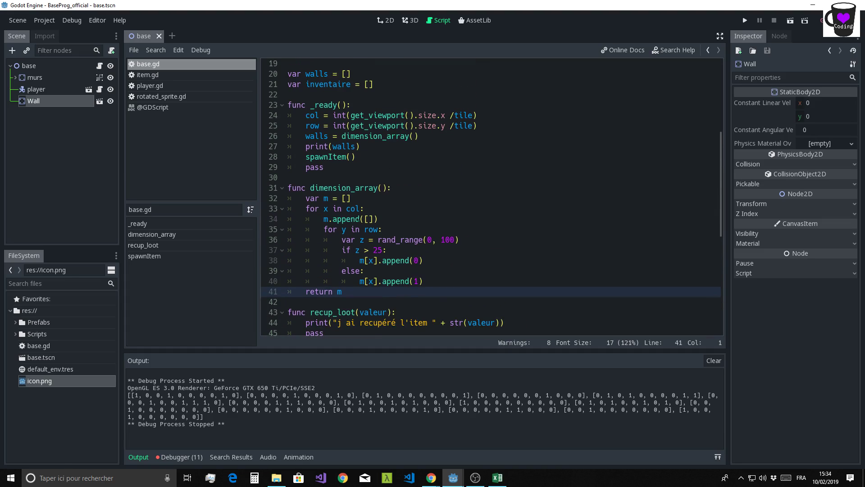
{"action": "double_click", "coordinate": [353, 208]}
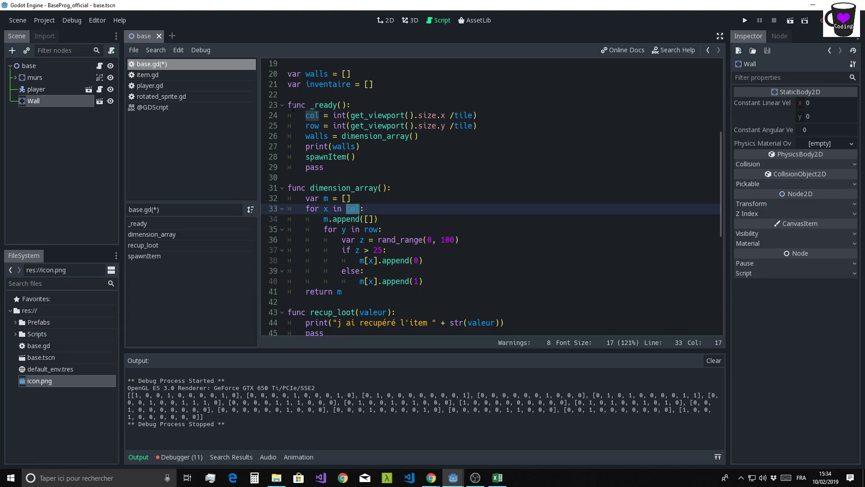
{"action": "left_click_drag", "start_coordinate": [306, 126], "coordinate": [324, 126]}
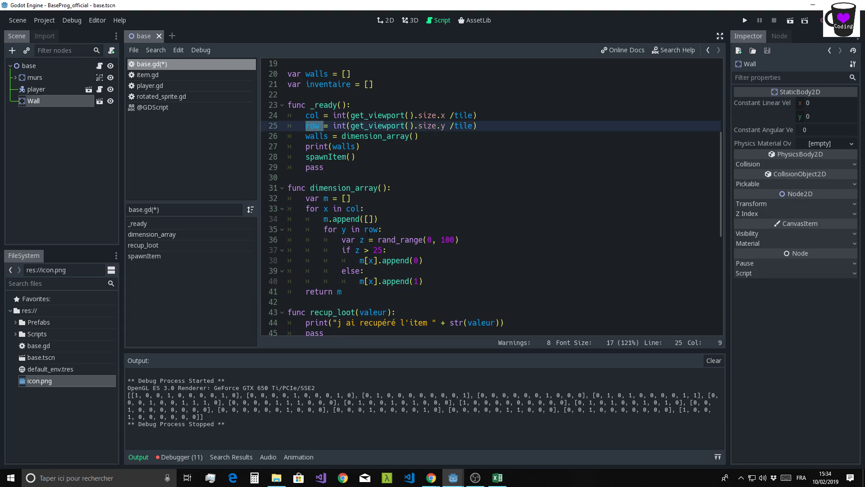
{"action": "double_click", "coordinate": [370, 230]}
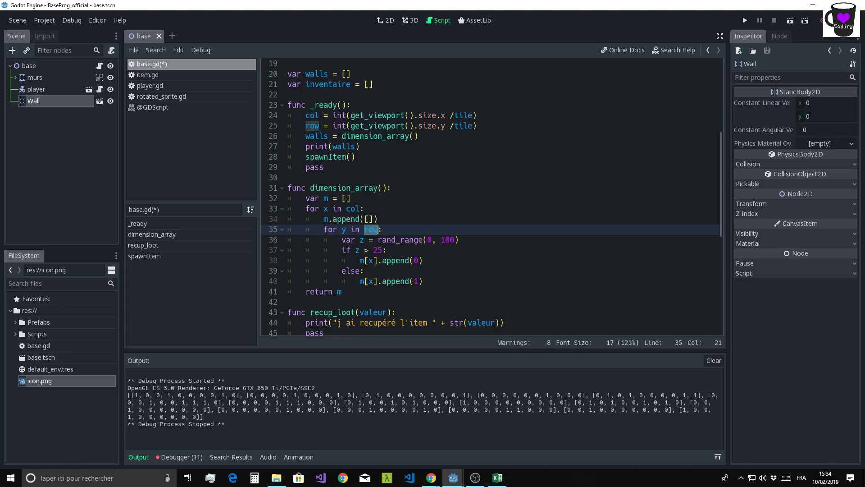
{"action": "left_click", "coordinate": [381, 188]}
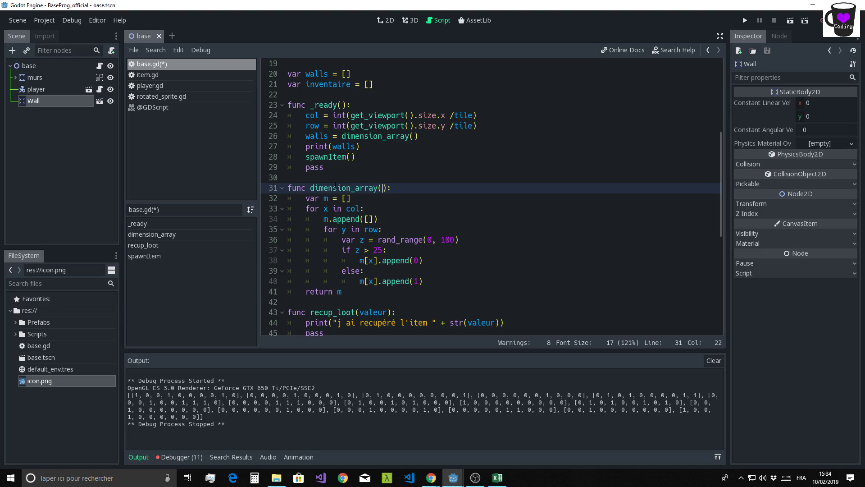
{"action": "type", "text": "cols"}
{"action": "type", "text": ", row"}
{"action": "type", "text": "s"}
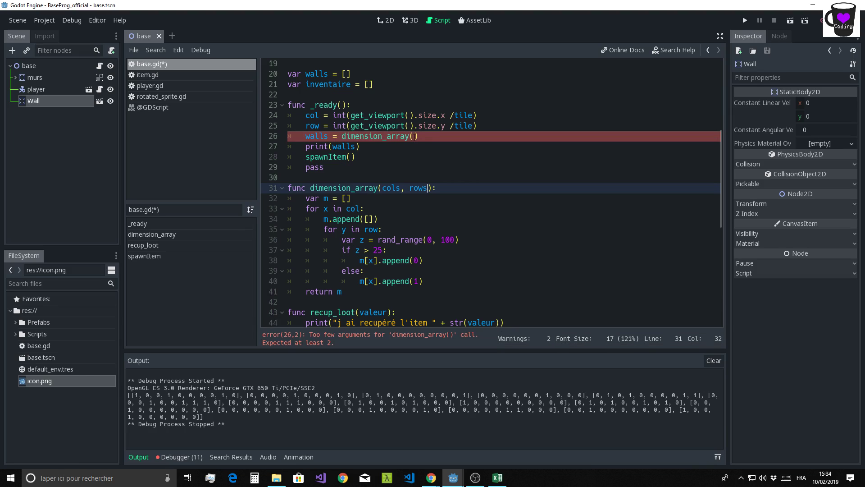
Pass 10, 10 in the line 26 call and rename the loop bounds to cols and rows.
{"action": "left_click", "coordinate": [411, 136]}
{"action": "type", "text": "1"}
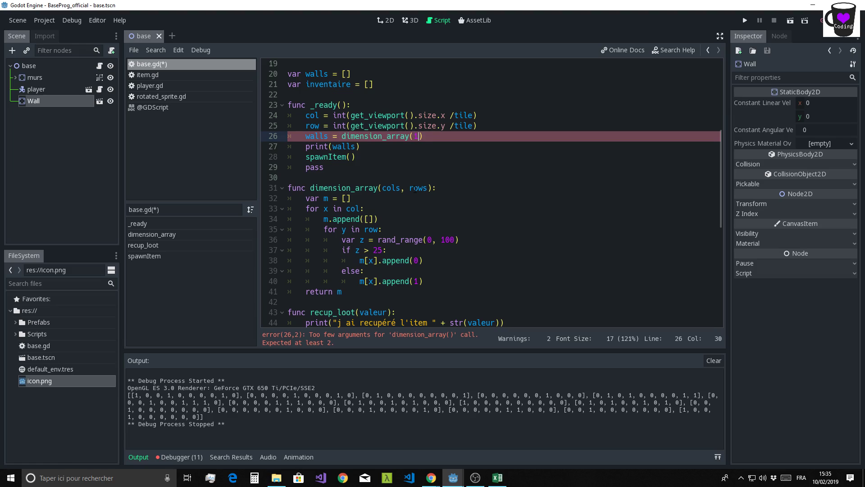
{"action": "type", "text": "0, 10"}
{"action": "left_click", "coordinate": [361, 209]}
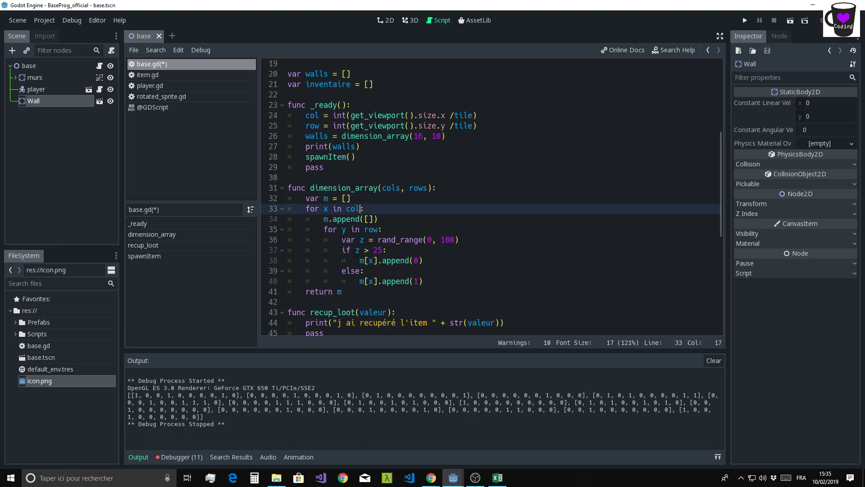
{"action": "type", "text": "s"}
{"action": "left_click", "coordinate": [376, 230]}
{"action": "type", "text": "s"}
{"action": "key", "text": "Up"}
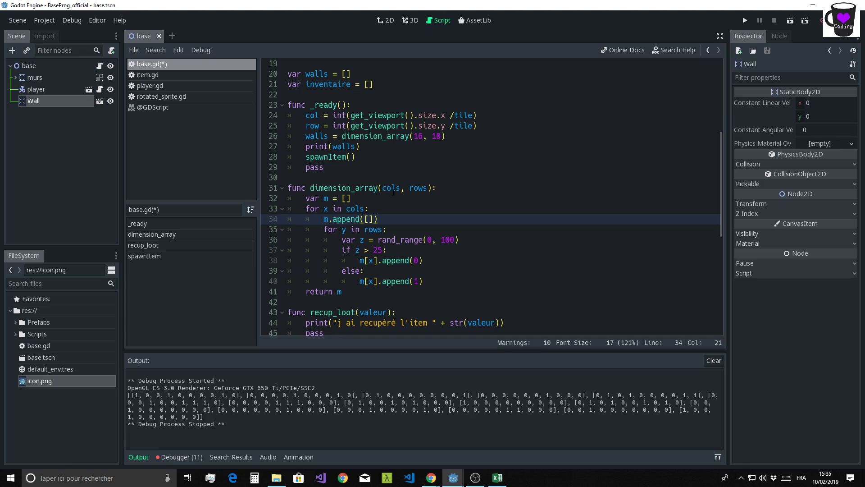
Replace the dimension_array call arguments on line 26 with col and row.
{"action": "left_click_drag", "start_coordinate": [414, 136], "coordinate": [441, 136]}
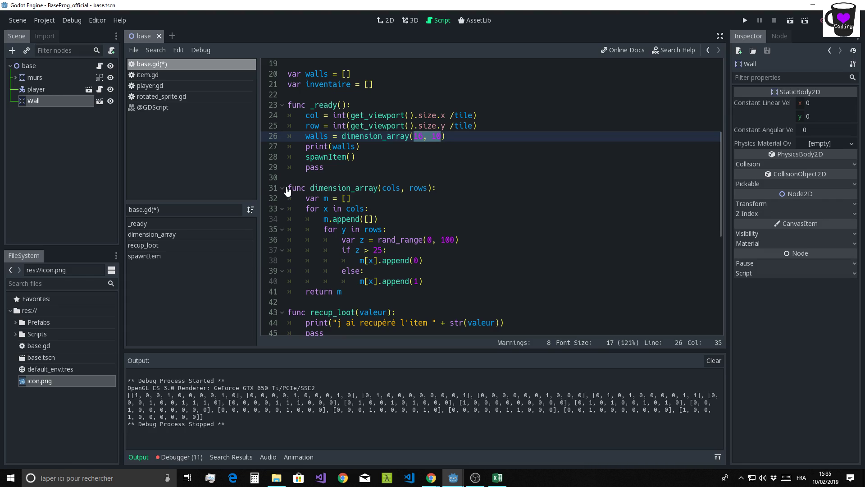
{"action": "left_click_drag", "start_coordinate": [287, 187], "coordinate": [403, 289]}
{"action": "left_click", "coordinate": [483, 250]}
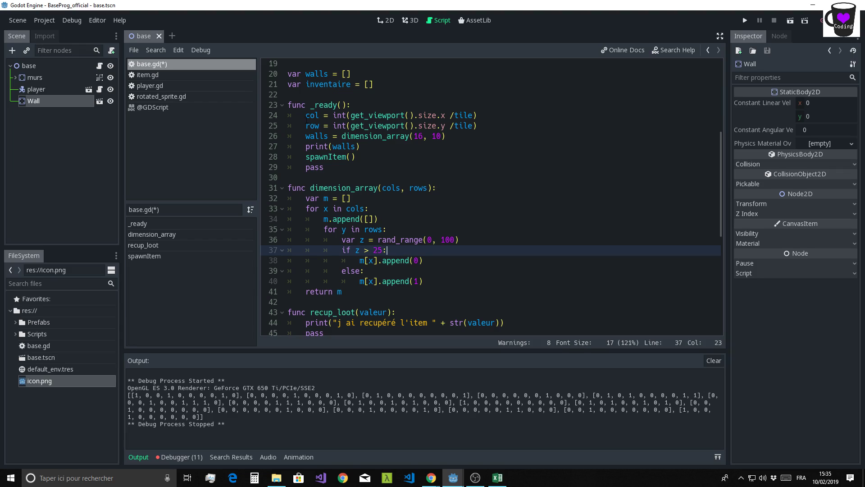
{"action": "left_click_drag", "start_coordinate": [306, 115], "coordinate": [495, 114]}
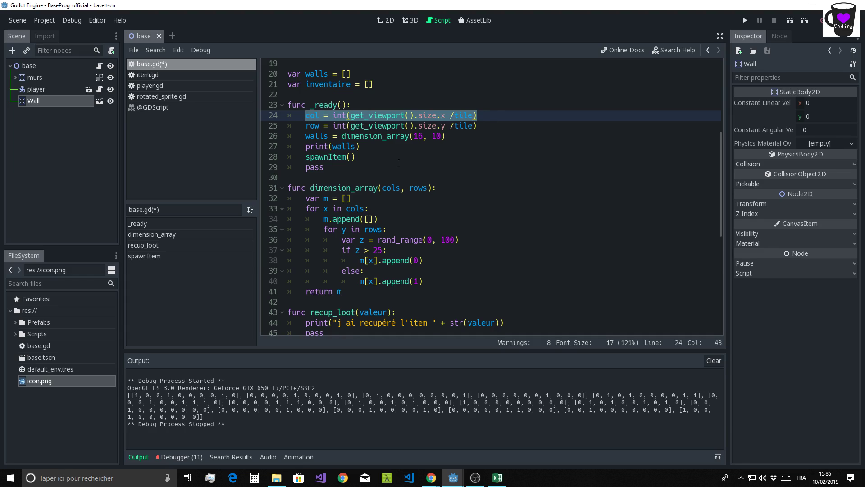
{"action": "double_click", "coordinate": [418, 136]}
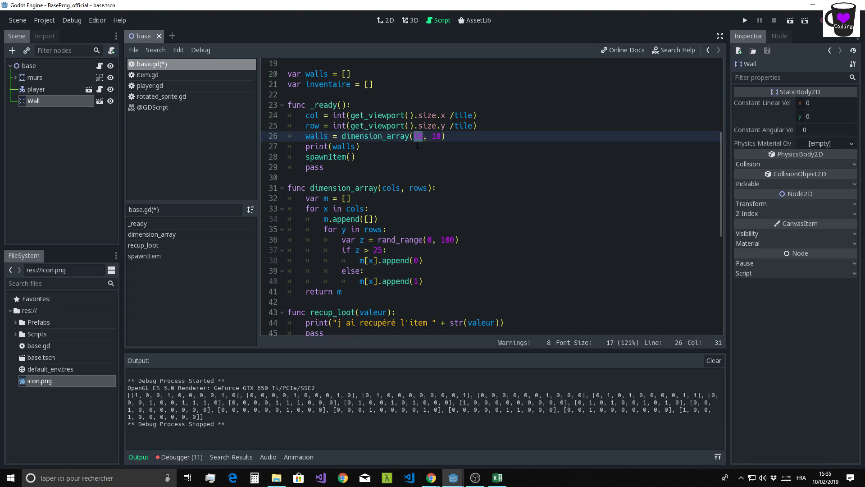
{"action": "type", "text": "col"}
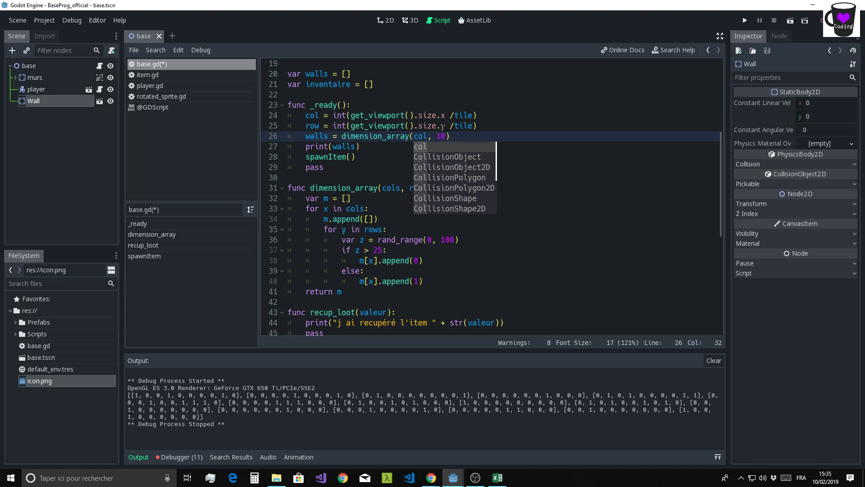
{"action": "double_click", "coordinate": [441, 136]}
{"action": "type", "text": "row"}
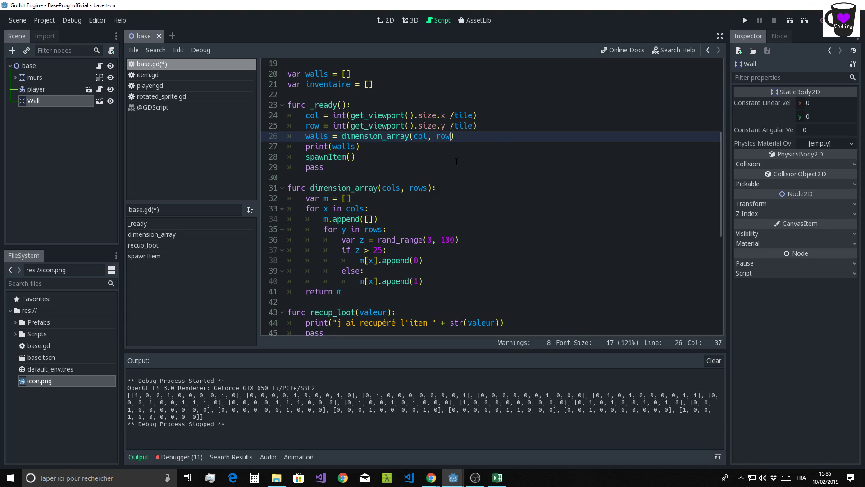
Check the tile size 64 on line 13, then scroll back down the script.
{"action": "left_click", "coordinate": [522, 191]}
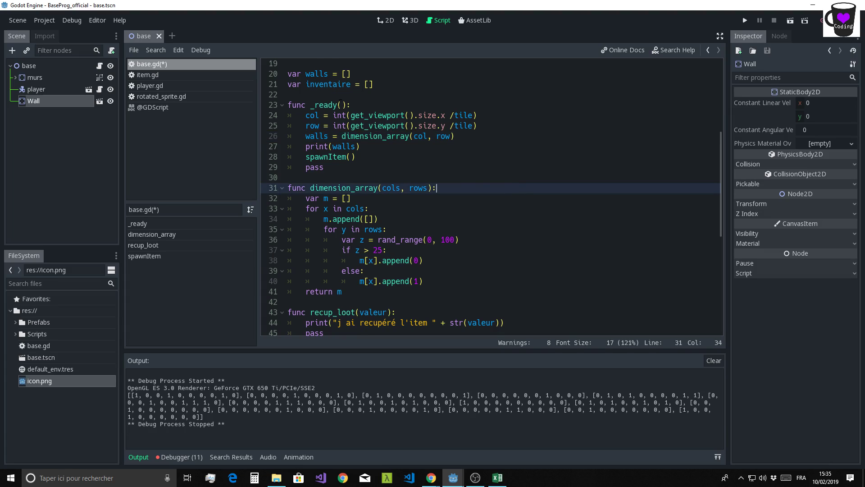
{"action": "scroll", "coordinate": [320, 136], "scroll_direction": "up", "scroll_amount": 4}
{"action": "double_click", "coordinate": [350, 127]}
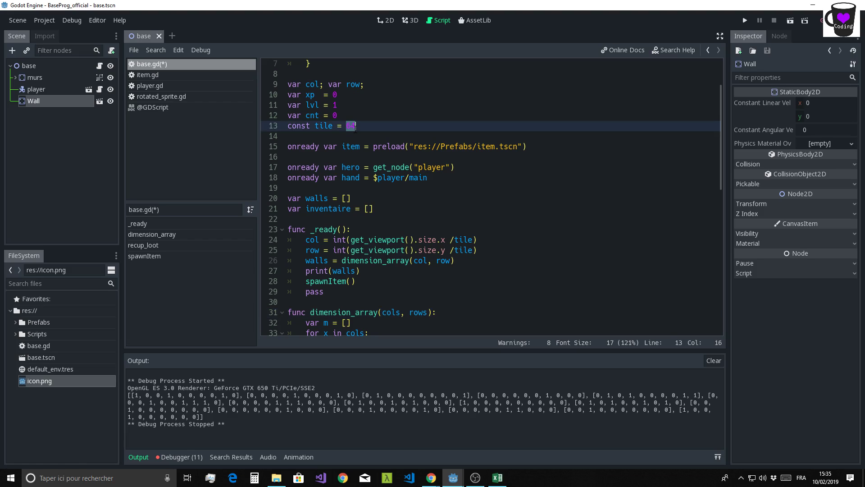
{"action": "scroll", "coordinate": [443, 324], "scroll_direction": "down", "scroll_amount": 4}
{"action": "scroll", "coordinate": [443, 324], "scroll_direction": "down", "scroll_amount": 3}
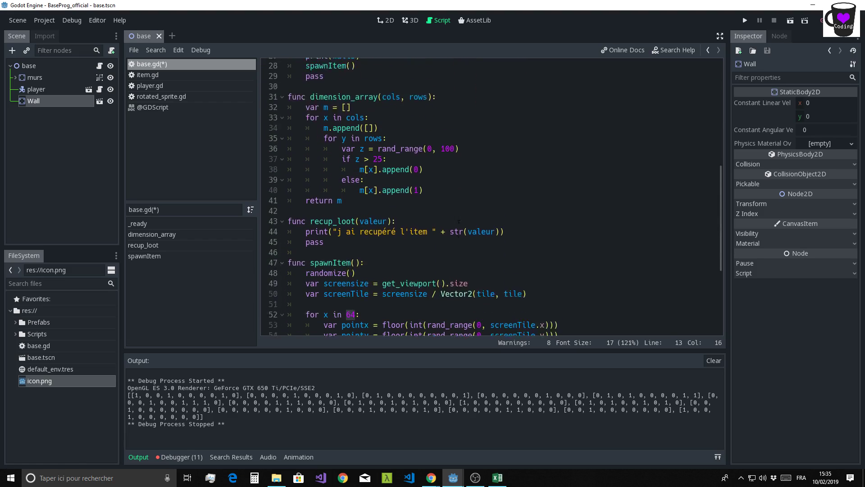
{"action": "scroll", "coordinate": [466, 203], "scroll_direction": "down", "scroll_amount": 2}
{"action": "scroll", "coordinate": [480, 192], "scroll_direction": "down", "scroll_amount": 3}
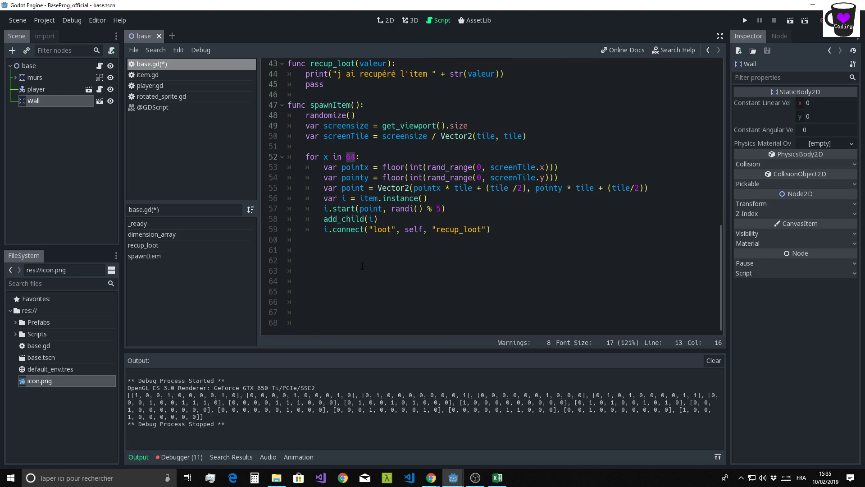
Create a new function 'func spawnWalls():' below spawnItem.
{"action": "left_click", "coordinate": [512, 231]}
{"action": "key", "text": "Return"}
{"action": "key", "text": "Down"}
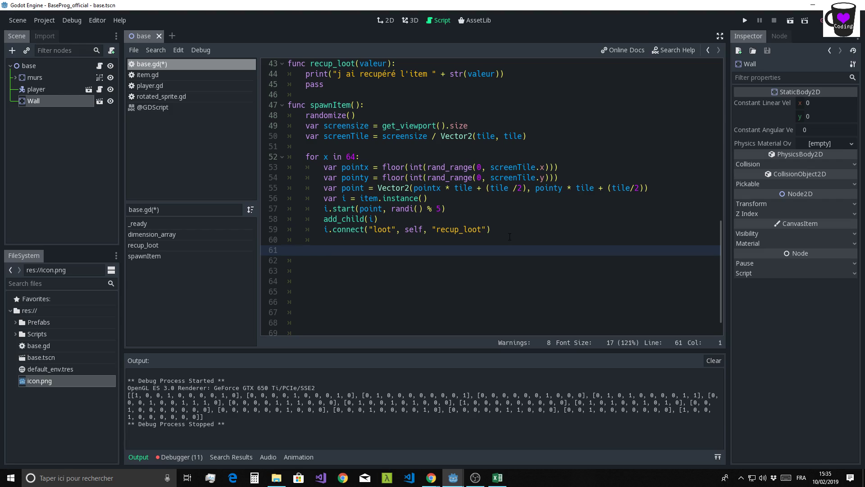
{"action": "type", "text": "func "}
{"action": "type", "text": "swpa"}
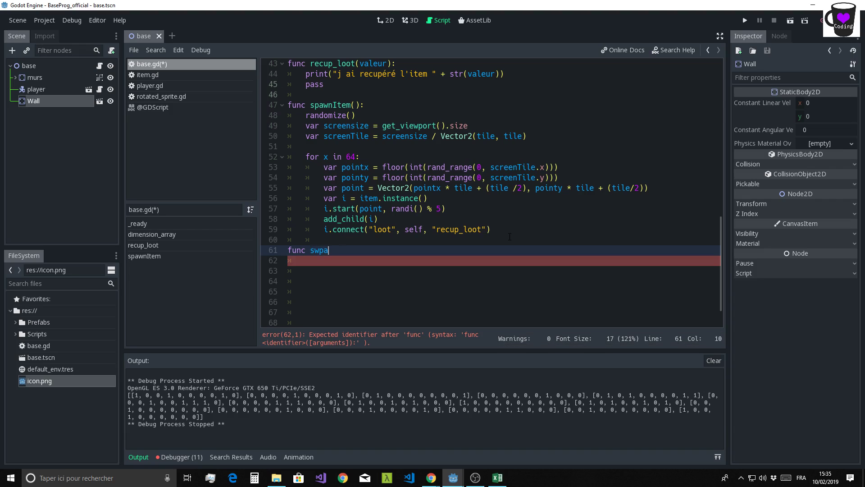
{"action": "key", "text": "BackSpace"}
{"action": "key", "text": "BackSpace"}
{"action": "key", "text": "BackSpace"}
{"action": "type", "text": "p"}
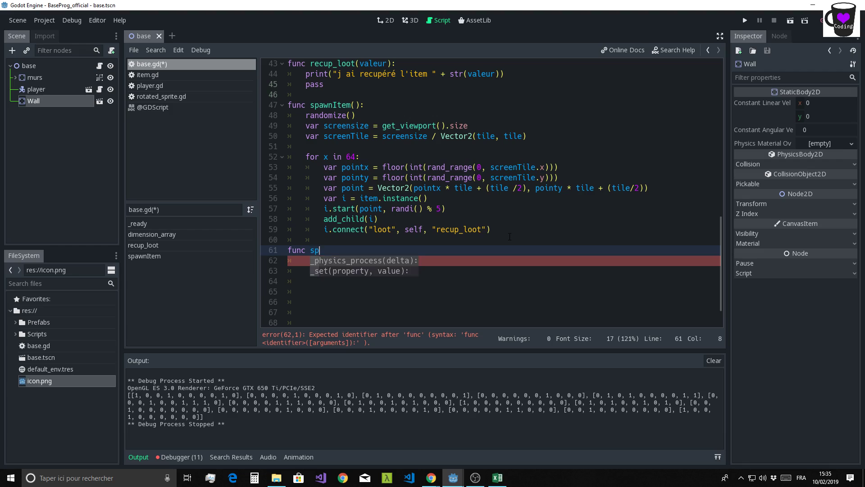
{"action": "type", "text": "awnWall"}
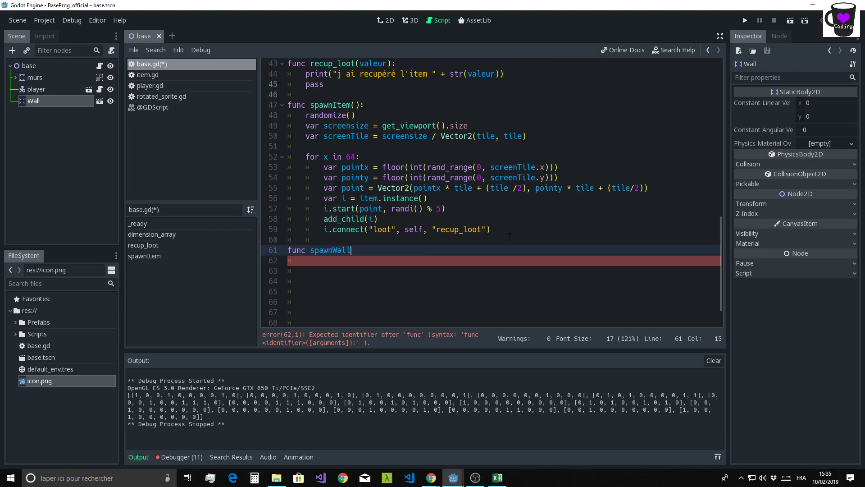
{"action": "type", "text": "s()"}
{"action": "type", "text": ":"}
{"action": "key", "text": "Return"}
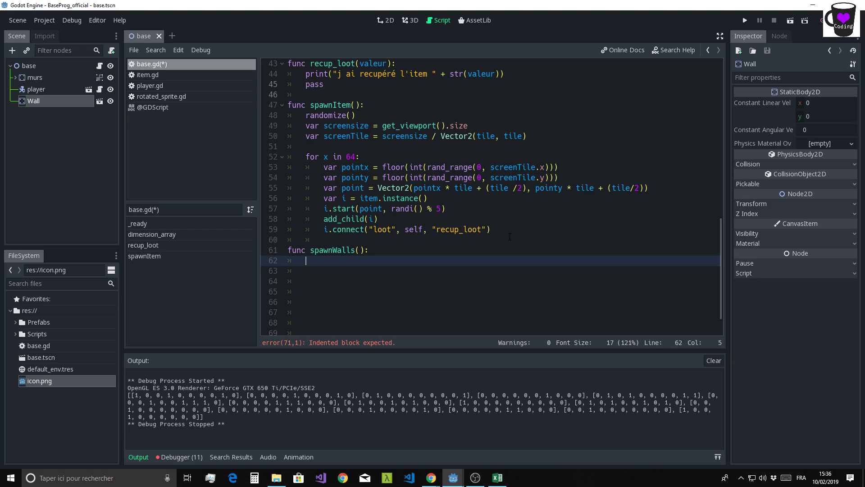
Inside spawnWalls, add nested loops 'for x in col:' and 'for y in row:'.
{"action": "scroll", "coordinate": [380, 173], "scroll_direction": "up", "scroll_amount": 5}
{"action": "scroll", "coordinate": [416, 138], "scroll_direction": "up", "scroll_amount": 1}
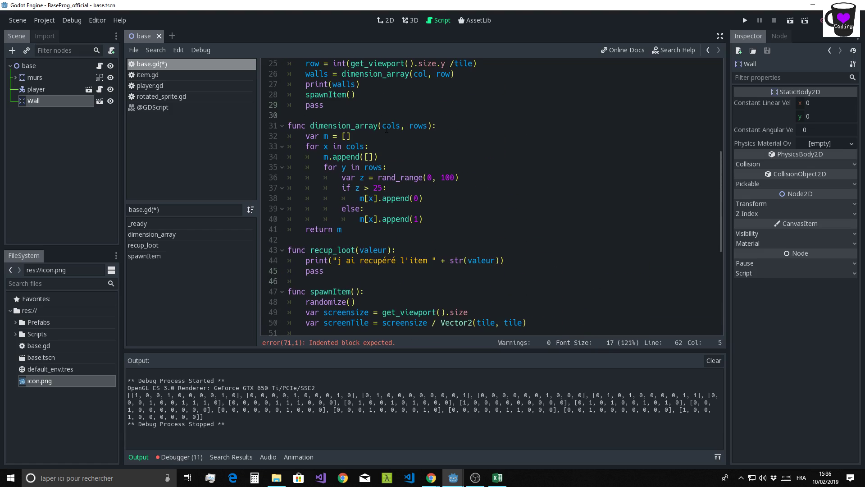
{"action": "scroll", "coordinate": [386, 130], "scroll_direction": "up", "scroll_amount": 3}
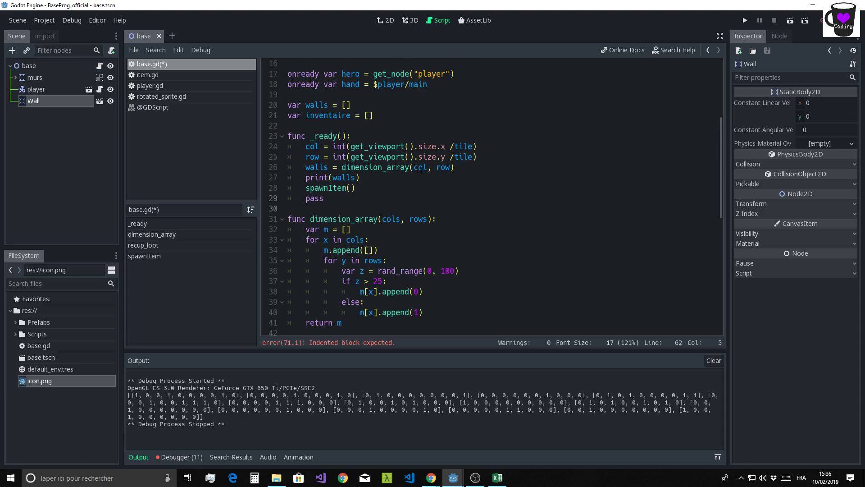
{"action": "scroll", "coordinate": [421, 171], "scroll_direction": "down", "scroll_amount": 1}
{"action": "scroll", "coordinate": [454, 209], "scroll_direction": "down", "scroll_amount": 9}
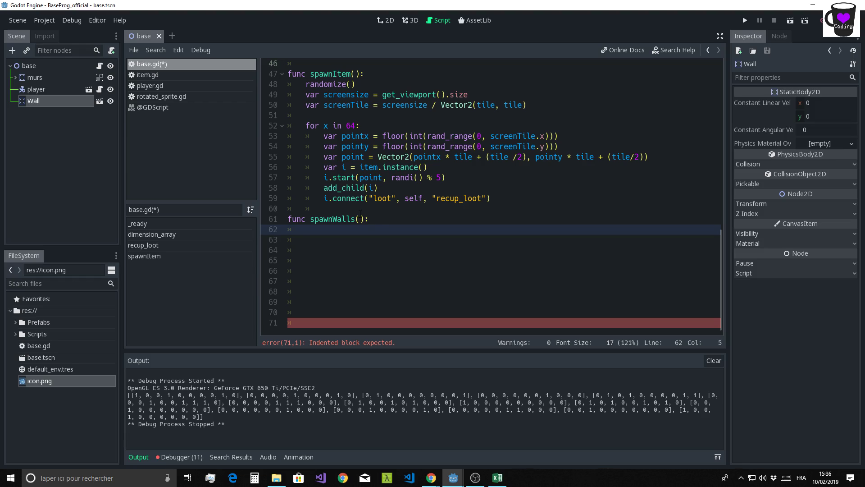
{"action": "type", "text": "for x in c"}
{"action": "type", "text": "ol:"}
{"action": "key", "text": "Return"}
{"action": "type", "text": "for "}
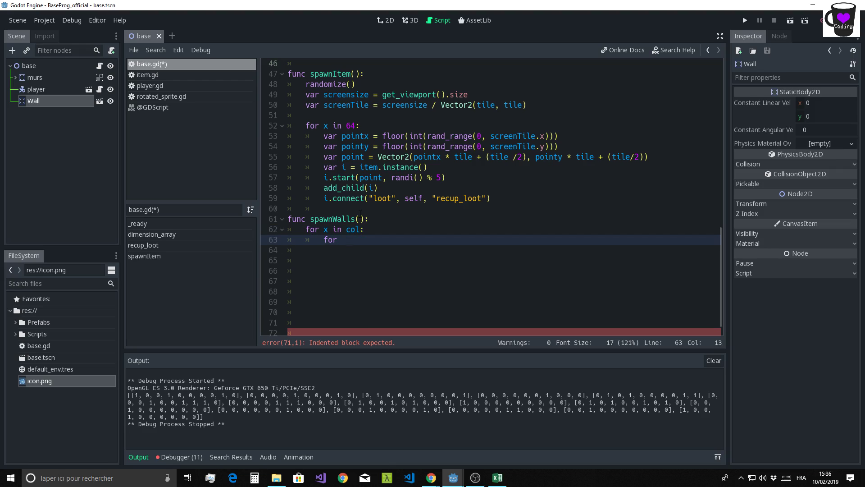
{"action": "type", "text": "y in row"}
{"action": "type", "text": ":"}
{"action": "key", "text": "Return"}
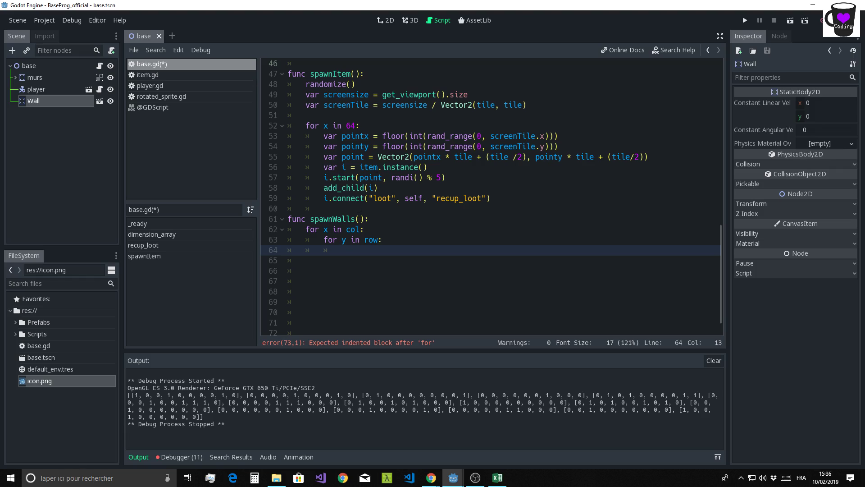
Bring the Classeur1 Excel workbook with the ARRAY[2] and ARRAY[3][2] diagrams to the front.
{"action": "left_click", "coordinate": [498, 477]}
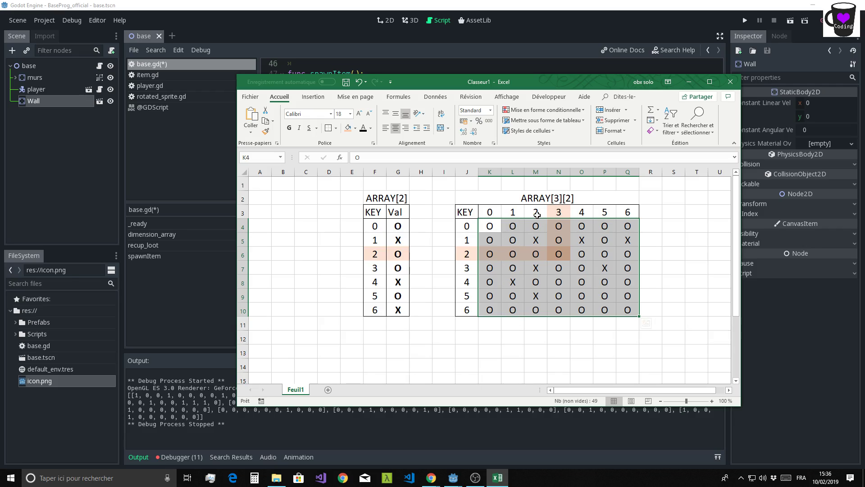
Back in the script, add 'if walls[x][y] == 1:' inside spawnWalls' inner loop.
{"action": "left_click", "coordinate": [685, 82]}
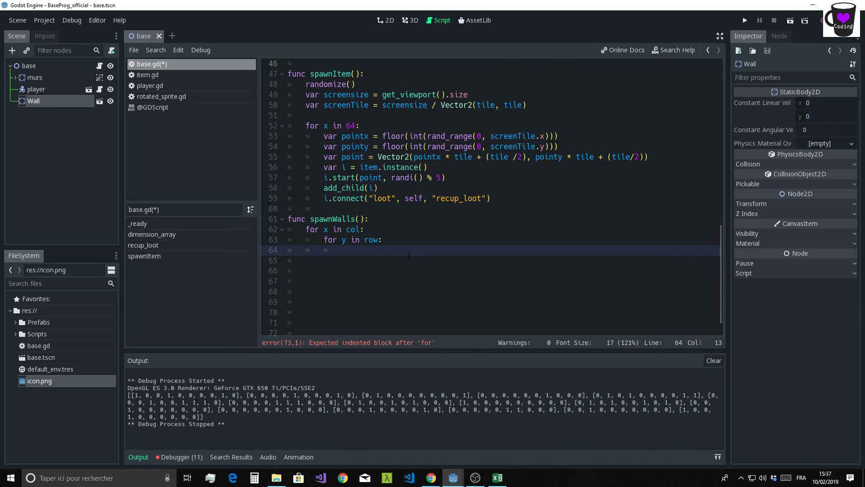
{"action": "type", "text": "if walls"}
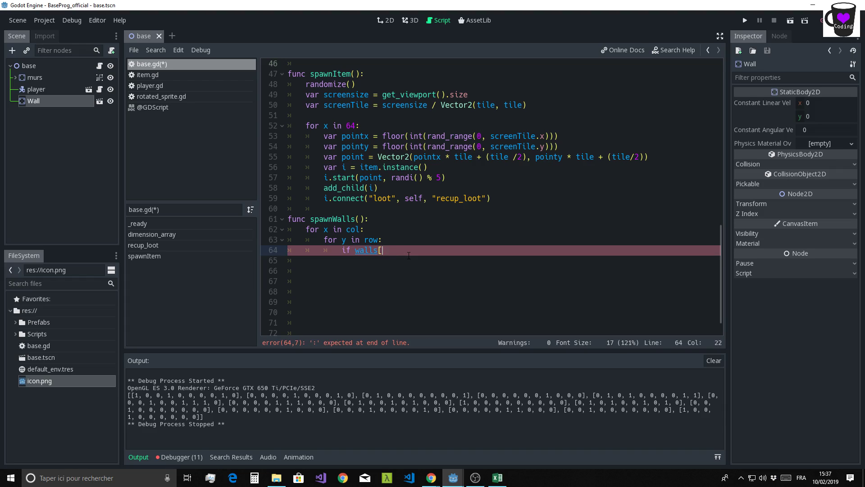
{"action": "type", "text": "[][]"}
{"action": "key", "text": "Left"}
{"action": "key", "text": "Left"}
{"action": "key", "text": "Left"}
{"action": "type", "text": "x"}
{"action": "key", "text": "Right"}
{"action": "key", "text": "Right"}
{"action": "type", "text": "y"}
{"action": "key", "text": "Right"}
{"action": "type", "text": "== 1"}
{"action": "key", "text": "Return"}
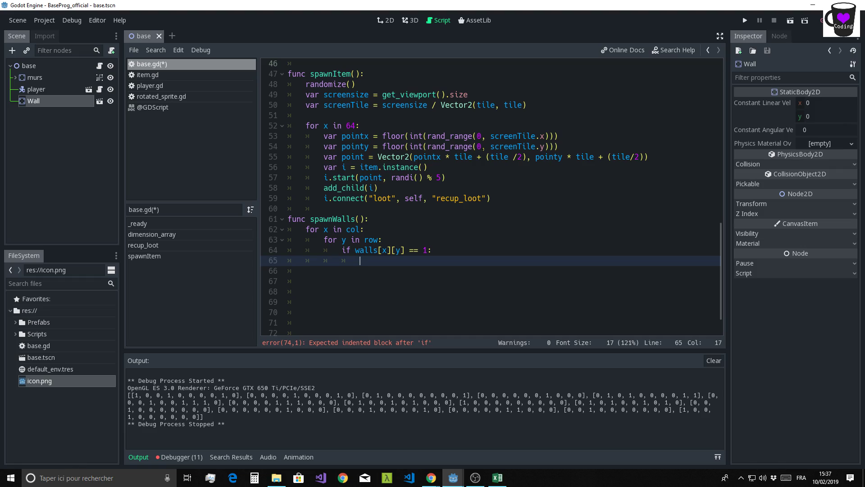
{"action": "left_click_drag", "start_coordinate": [726, 260], "coordinate": [713, 83]}
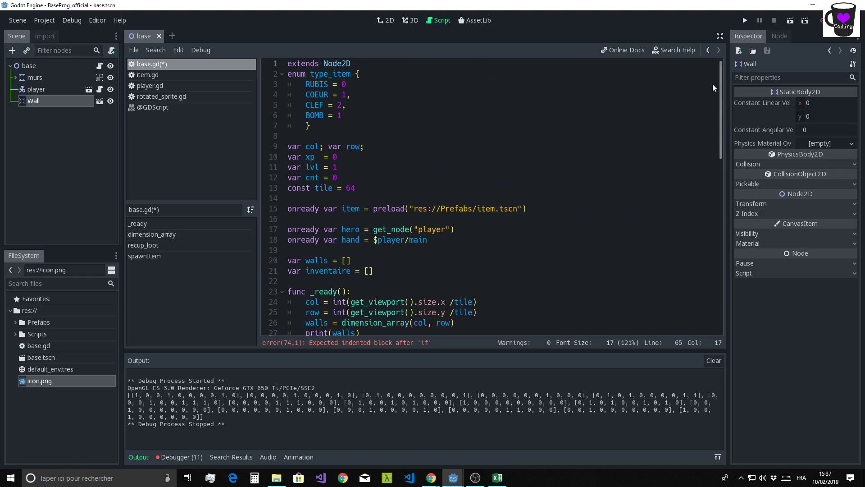
Declare 'onready var wall = preload("res://Prefabs/Wall.tscn")' below the tile constant.
{"action": "left_click", "coordinate": [353, 199]}
{"action": "key", "text": "Return"}
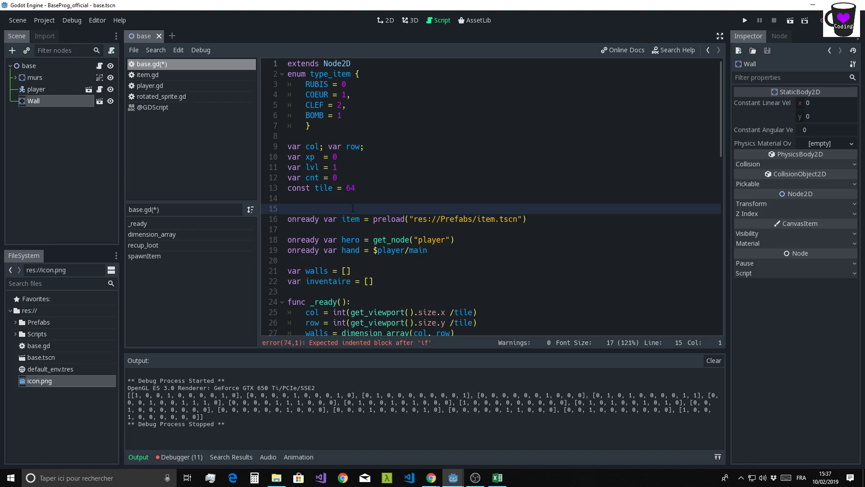
{"action": "type", "text": "onre"}
{"action": "type", "text": "ade"}
{"action": "key", "text": "BackSpace"}
{"action": "type", "text": "y "}
{"action": "type", "text": "var "}
{"action": "type", "text": "wall = "}
{"action": "type", "text": "prelo"}
{"action": "type", "text": "ad("}
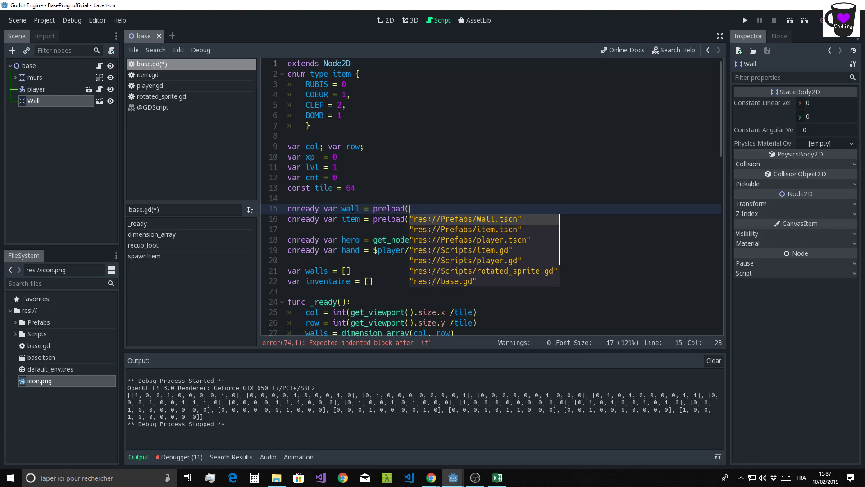
{"action": "type", "text": "\""}
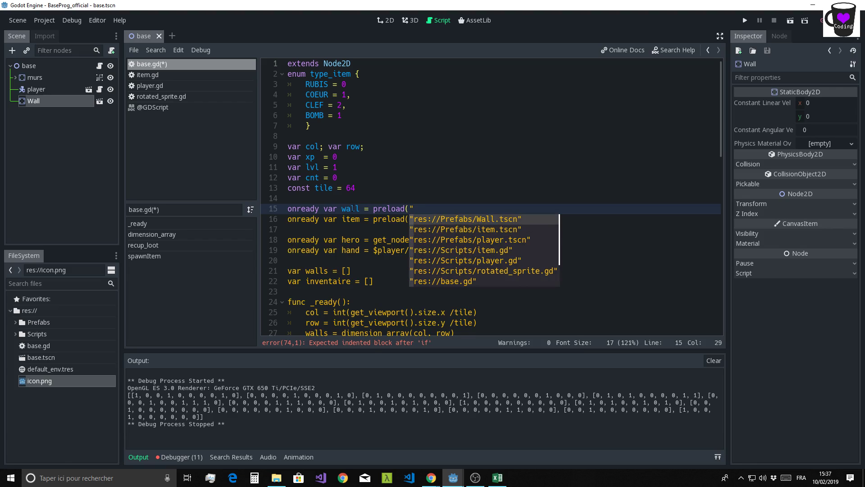
{"action": "key", "text": "Return"}
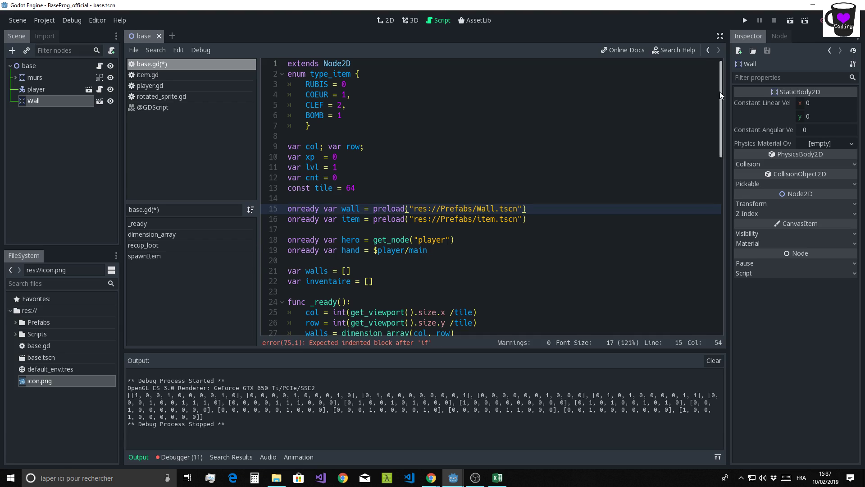
{"action": "left_click_drag", "start_coordinate": [720, 94], "coordinate": [721, 271]}
Inside the wall check, add 'var w = wall.instance()'.
{"action": "left_click", "coordinate": [465, 219]}
{"action": "key", "text": "Return"}
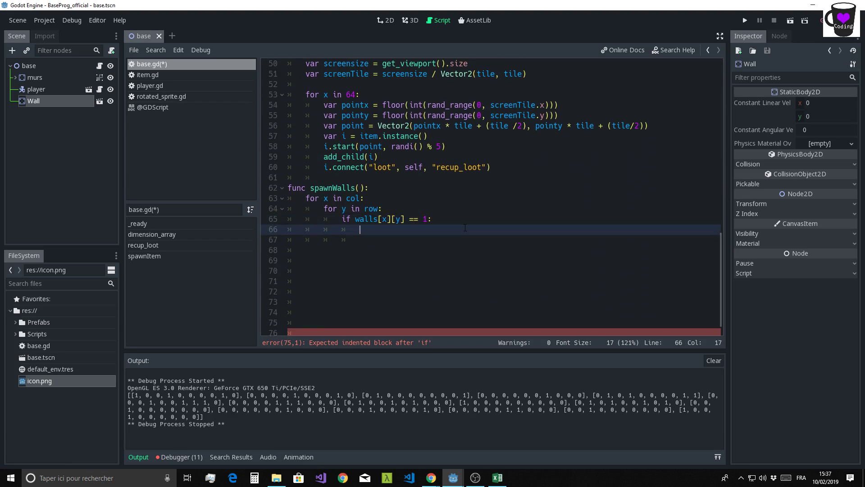
{"action": "type", "text": "v"}
{"action": "type", "text": "ar"}
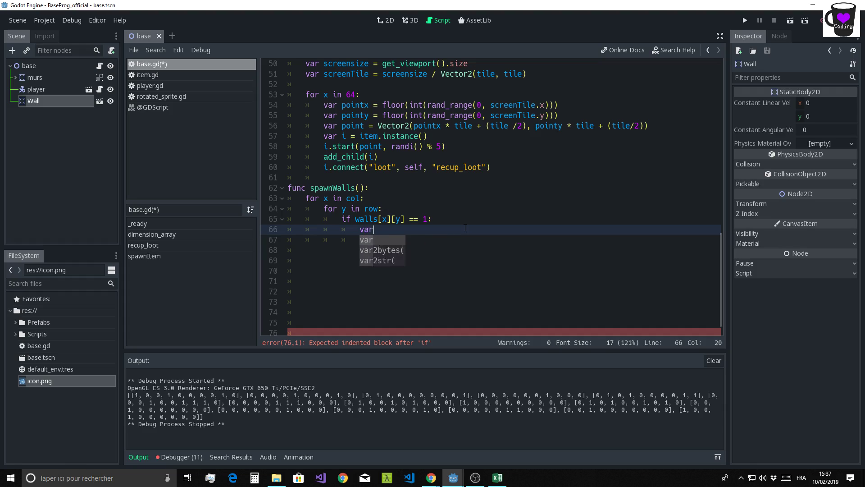
{"action": "type", "text": " w = "}
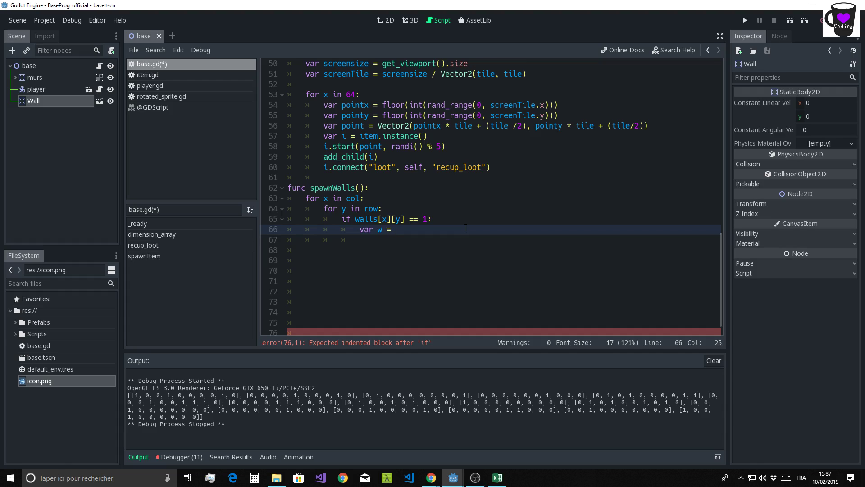
{"action": "type", "text": "wall."}
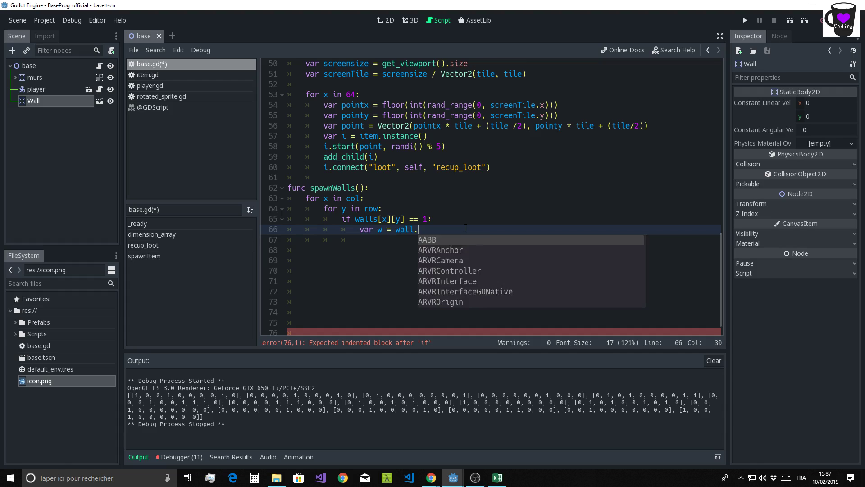
{"action": "type", "text": "ins"}
{"action": "key", "text": "Return"}
{"action": "type", "text": ")"}
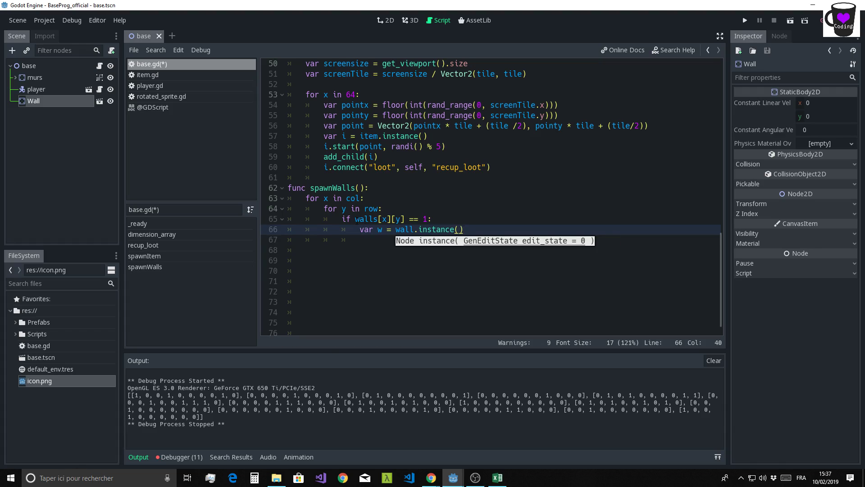
Begin a new 'w' line and select the item's Vector2 position expression on line 56.
{"action": "double_click", "coordinate": [377, 219]}
{"action": "left_click", "coordinate": [495, 230]}
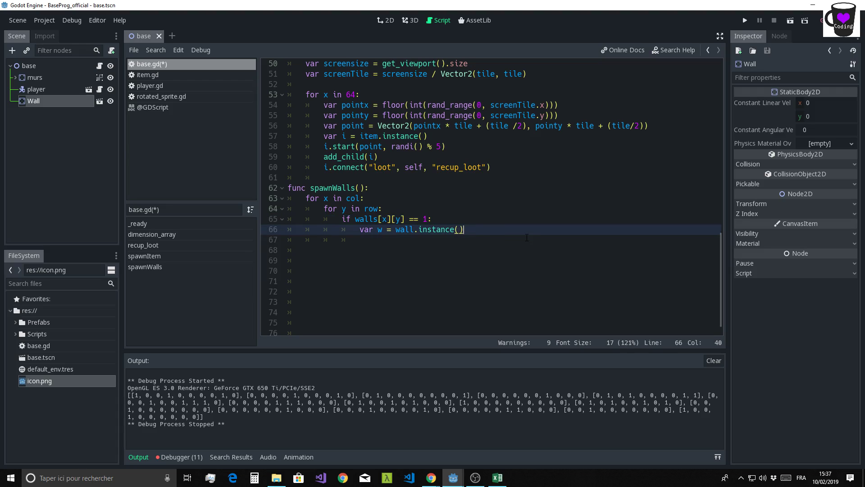
{"action": "key", "text": "Return"}
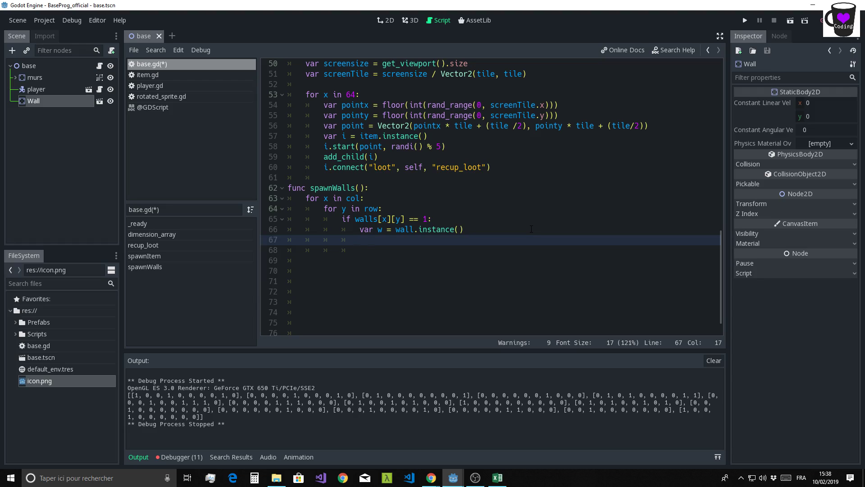
{"action": "type", "text": "w"}
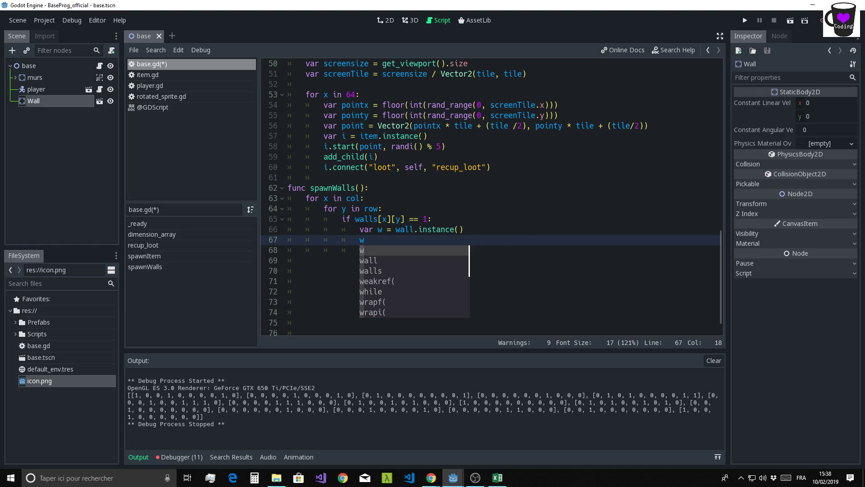
{"action": "scroll", "coordinate": [325, 166], "scroll_direction": "up", "scroll_amount": 2}
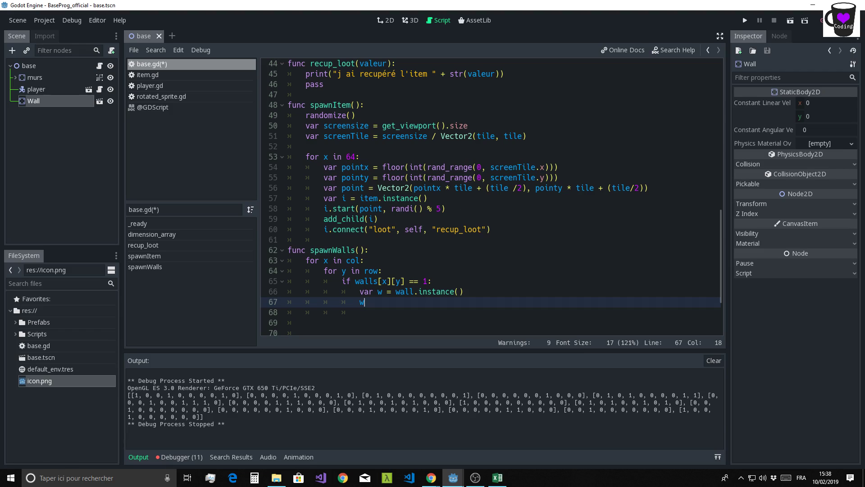
{"action": "left_click_drag", "start_coordinate": [378, 188], "coordinate": [666, 187]}
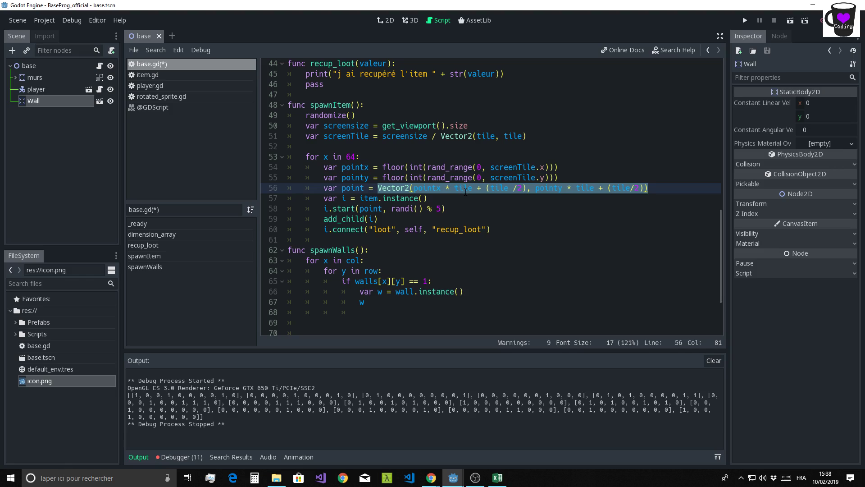
Set w.position to the pasted Vector2 expression, with pointx and pointy replaced by x and y.
{"action": "scroll", "coordinate": [432, 234], "scroll_direction": "down", "scroll_amount": 3}
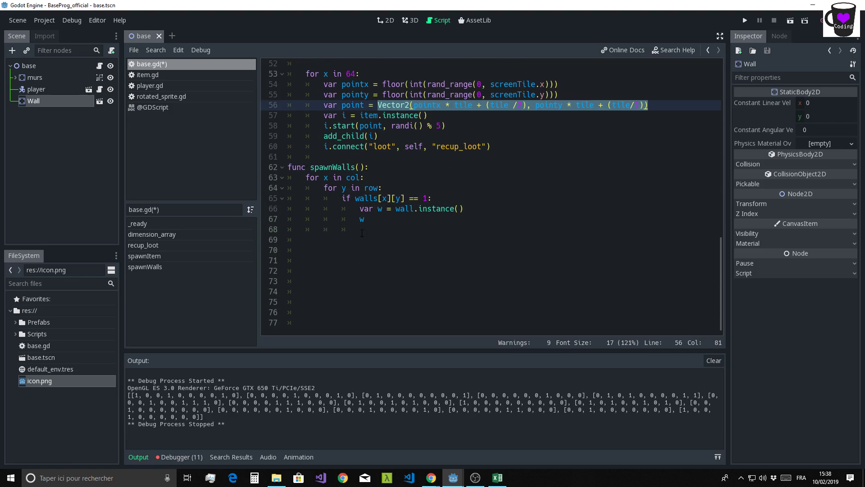
{"action": "left_click", "coordinate": [389, 223]}
{"action": "type", "text": "."}
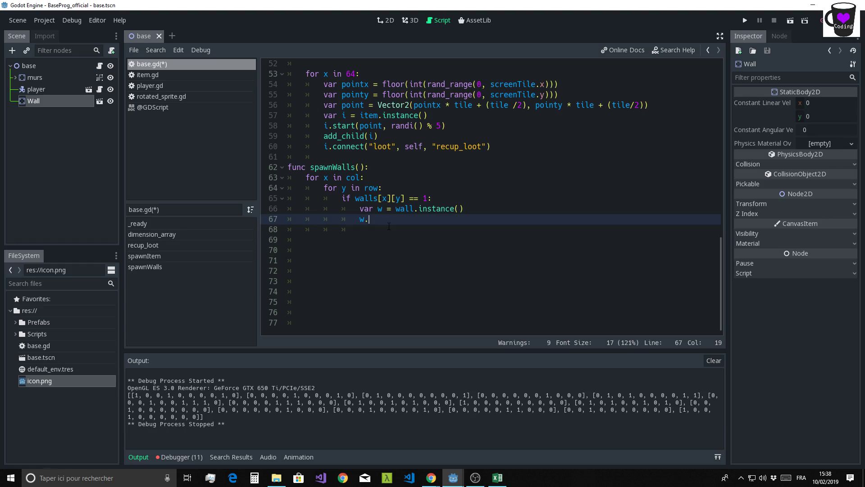
{"action": "type", "text": "po"}
{"action": "key", "text": "Return"}
{"action": "type", "text": "="}
{"action": "type", "text": "Vector2(pointx * tile + (tile /2), pointy * tile + (tile/2))"}
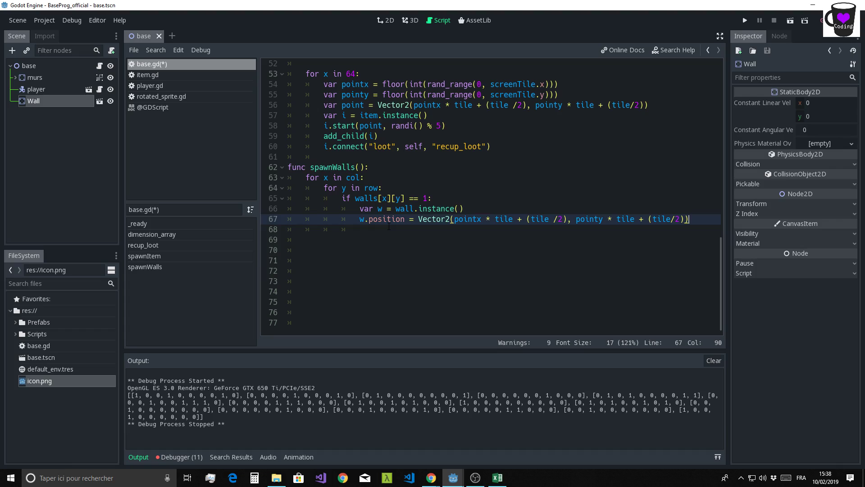
{"action": "double_click", "coordinate": [467, 219]}
{"action": "key", "text": "BackSpace"}
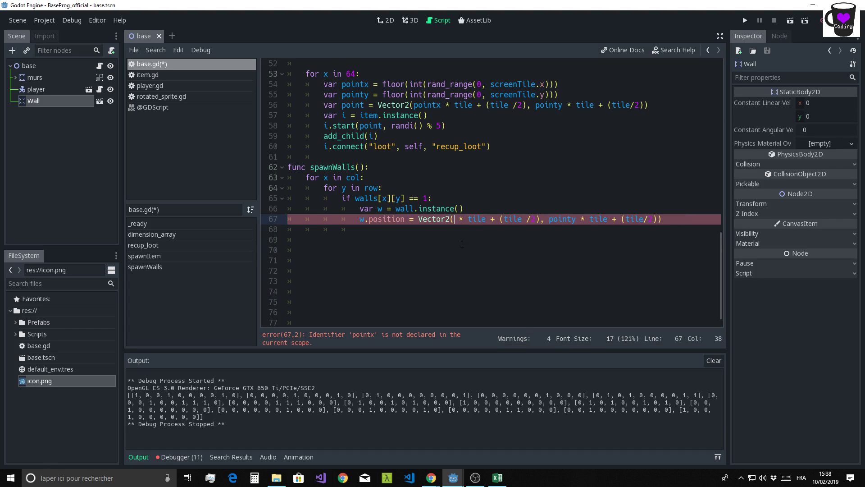
{"action": "type", "text": "x"}
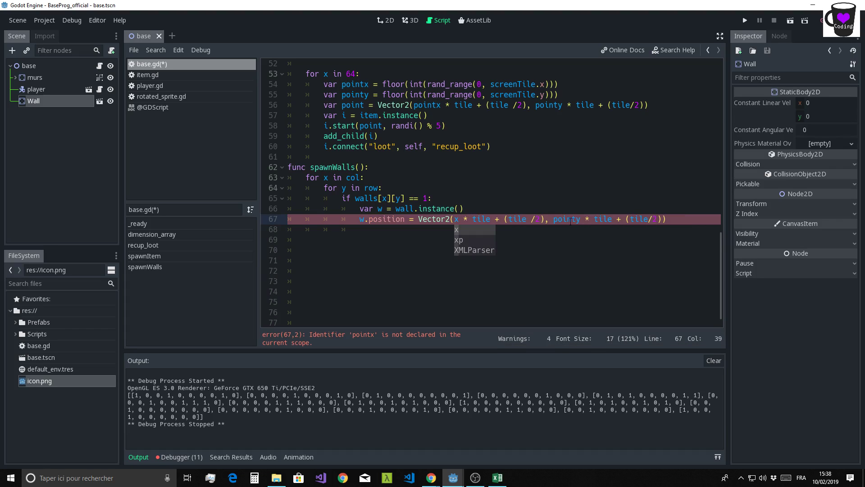
{"action": "double_click", "coordinate": [569, 218]}
{"action": "type", "text": "y"}
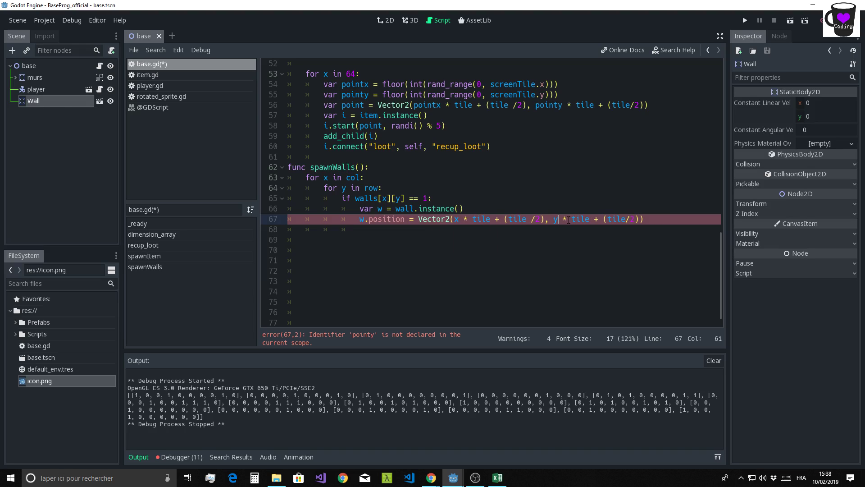
{"action": "left_click", "coordinate": [566, 279]}
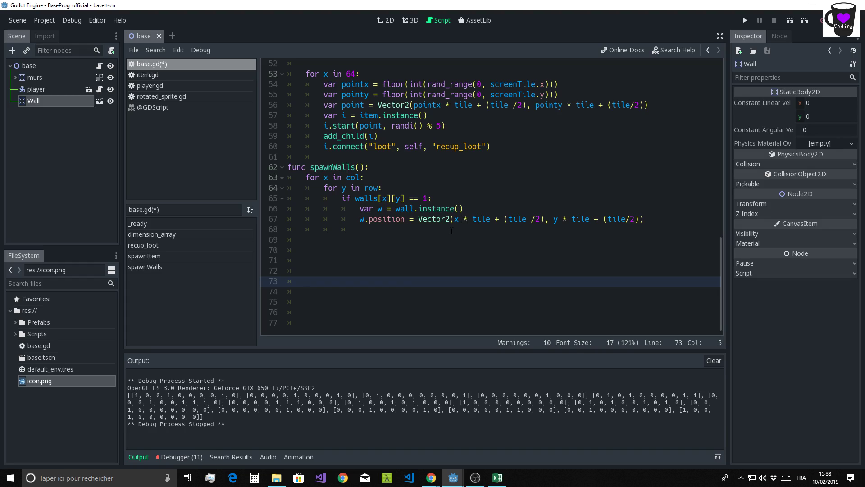
Add 'add_child(w)' after the wall position line.
{"action": "double_click", "coordinate": [456, 219]}
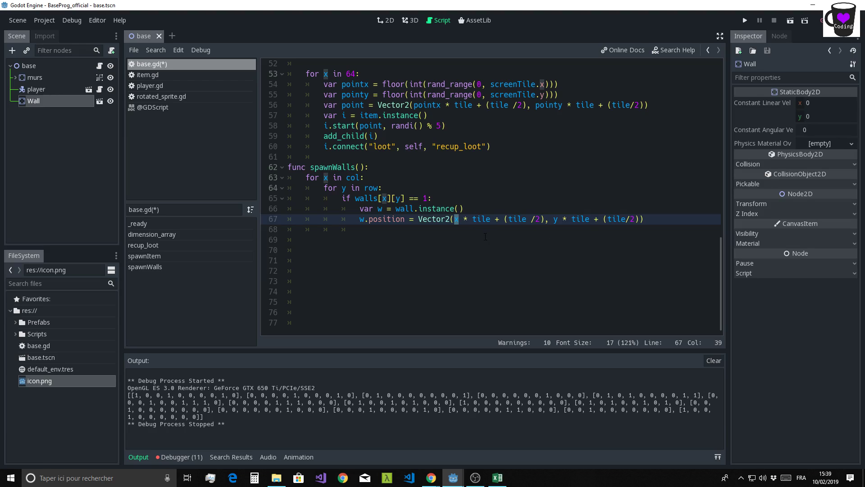
{"action": "left_click", "coordinate": [656, 217]}
{"action": "key", "text": "Return"}
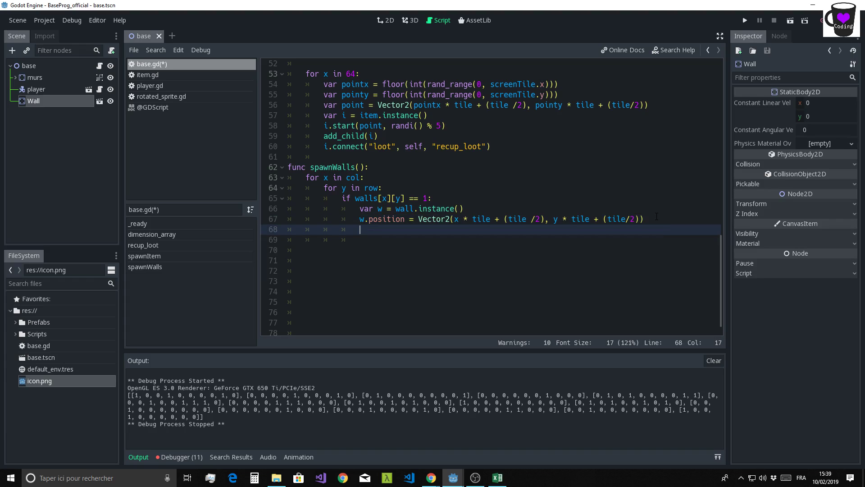
{"action": "type", "text": "add"}
{"action": "key", "text": "Return"}
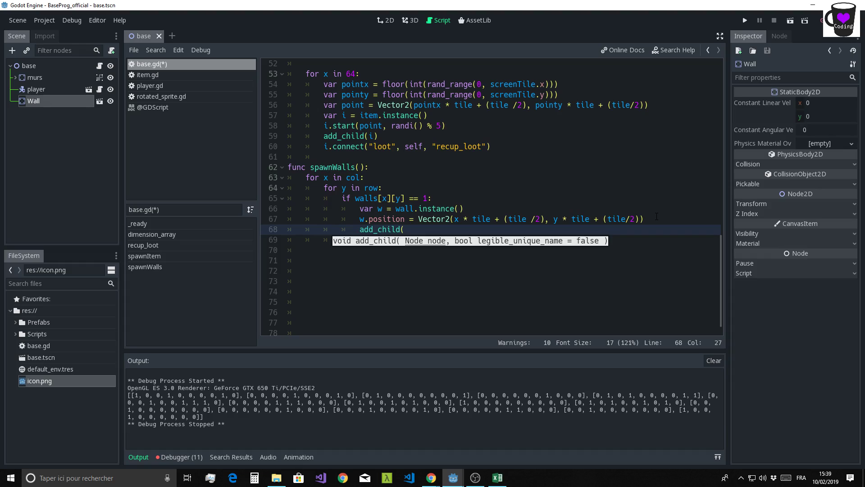
{"action": "type", "text": "w)"}
{"action": "left_click", "coordinate": [550, 179]}
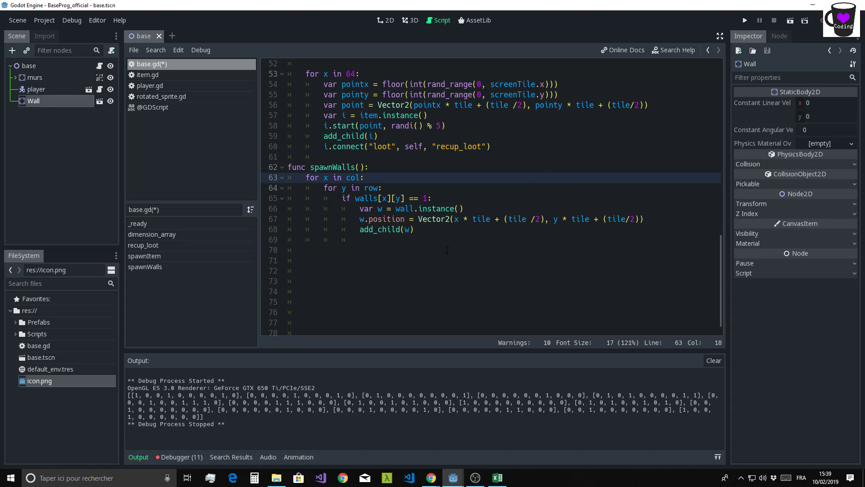
Highlight the for x in col, for y in row and walls[x][y] == 1 loop lines.
{"action": "left_click_drag", "start_coordinate": [304, 178], "coordinate": [385, 178]}
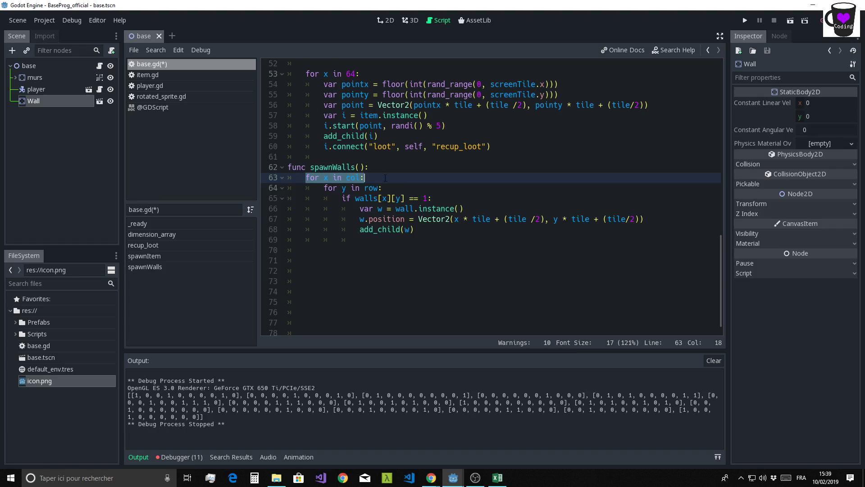
{"action": "left_click_drag", "start_coordinate": [319, 192], "coordinate": [427, 185]}
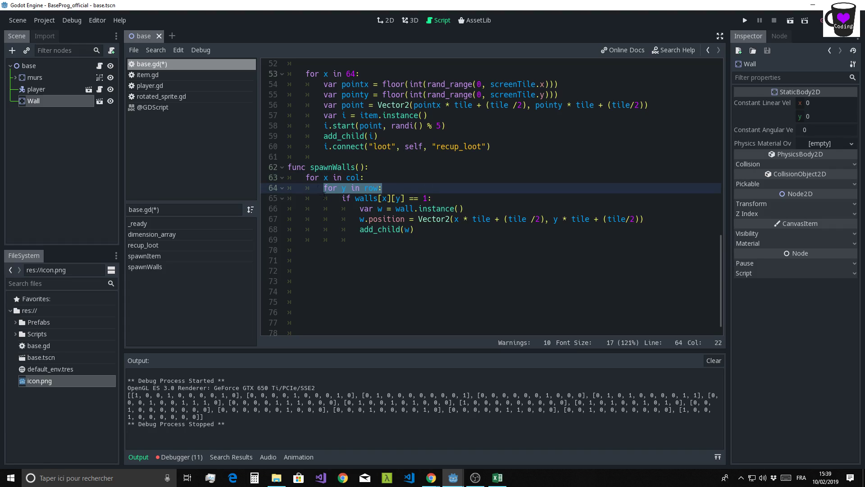
{"action": "left_click_drag", "start_coordinate": [339, 198], "coordinate": [456, 196]}
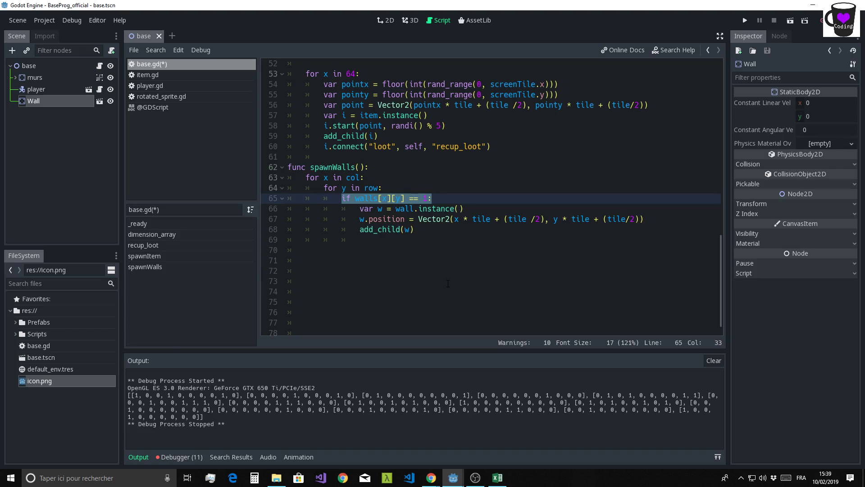
Save and run the game, walk the player onto the blue item to collect it, then close it.
{"action": "key", "text": "F5"}
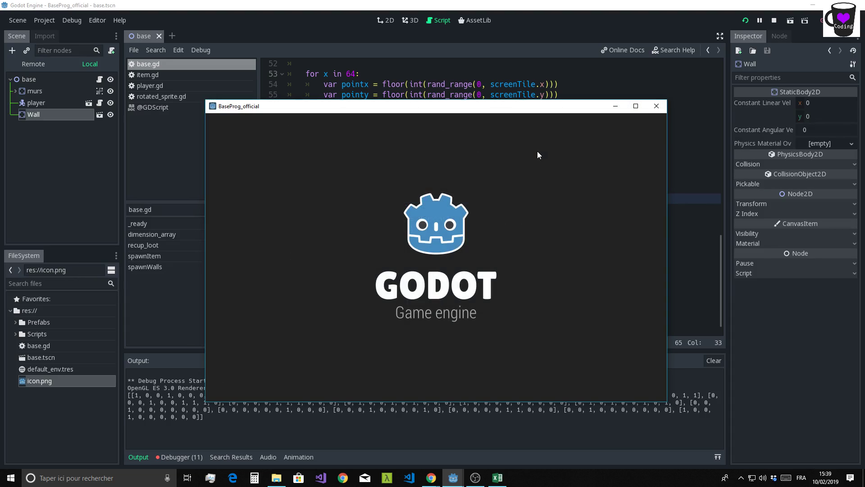
{"action": "key", "text": "Up"}
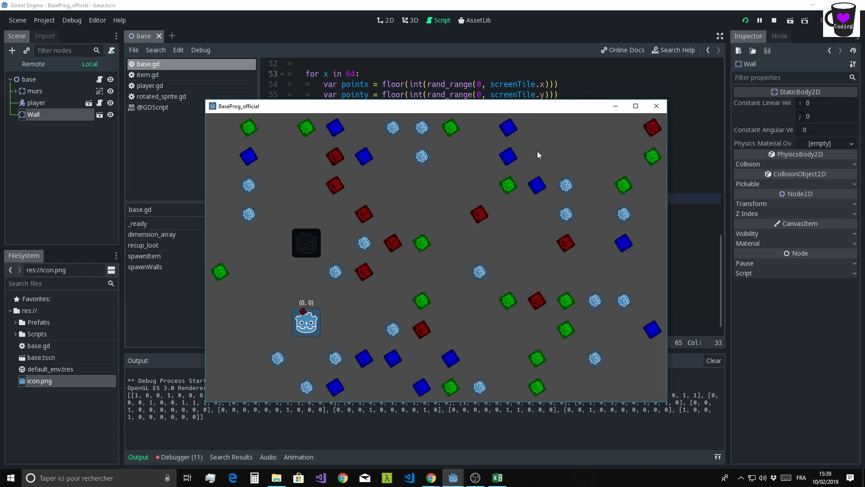
{"action": "key", "text": "Right"}
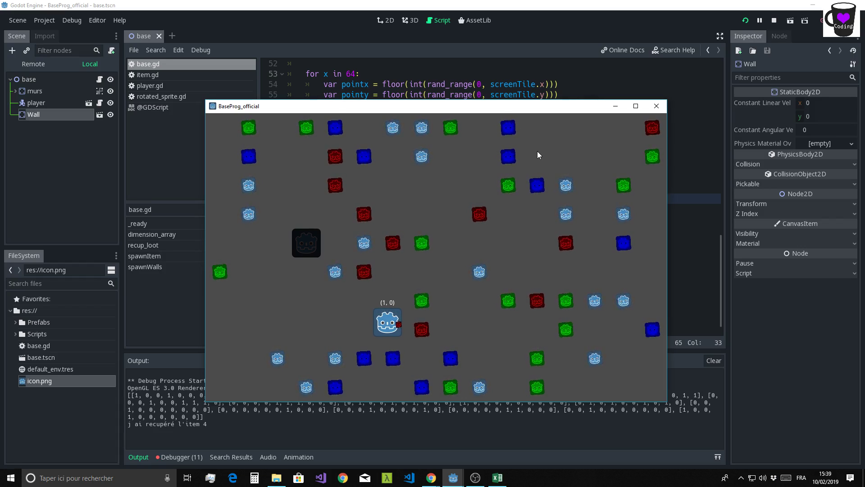
{"action": "key", "text": "Left"}
{"action": "key", "text": "Up"}
{"action": "left_click", "coordinate": [656, 106]}
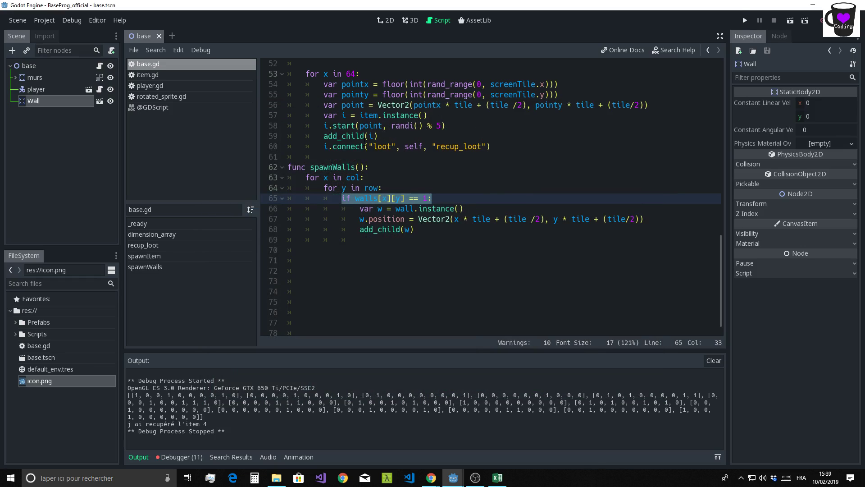
In the 2D view, delete the Wall node from the base scene and confirm the removal.
{"action": "double_click", "coordinate": [326, 167]}
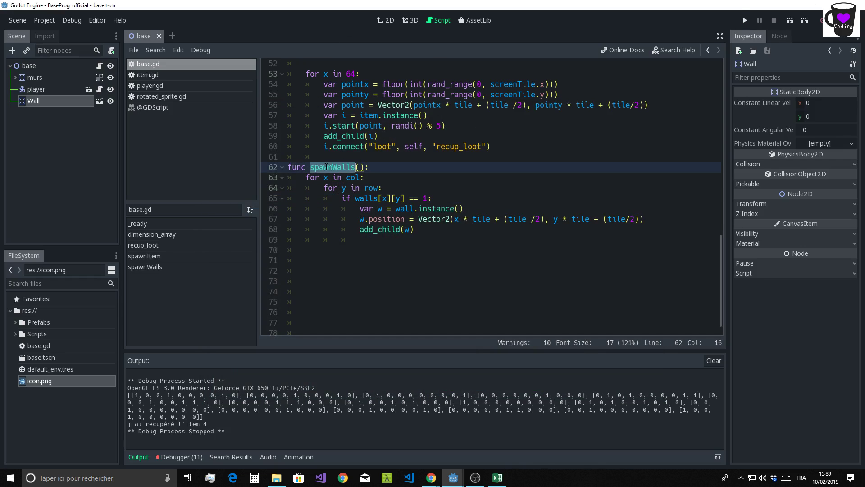
{"action": "left_click", "coordinate": [387, 20]}
{"action": "right_click", "coordinate": [46, 105]}
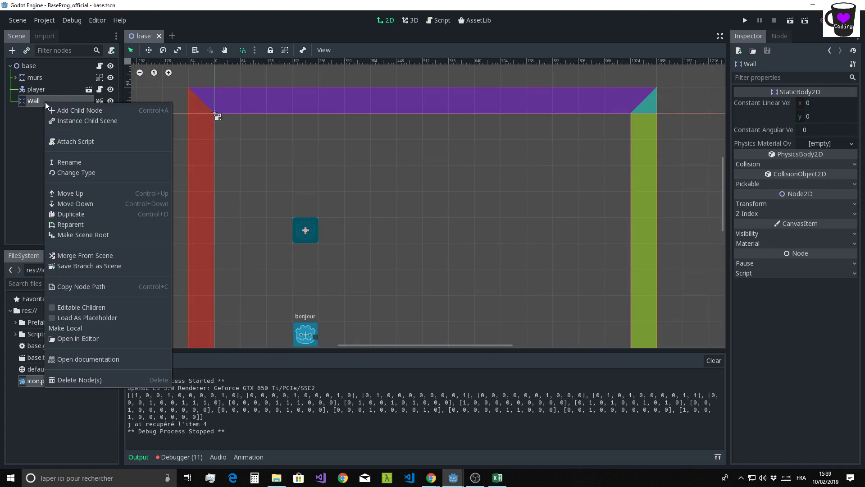
{"action": "left_click", "coordinate": [74, 381]}
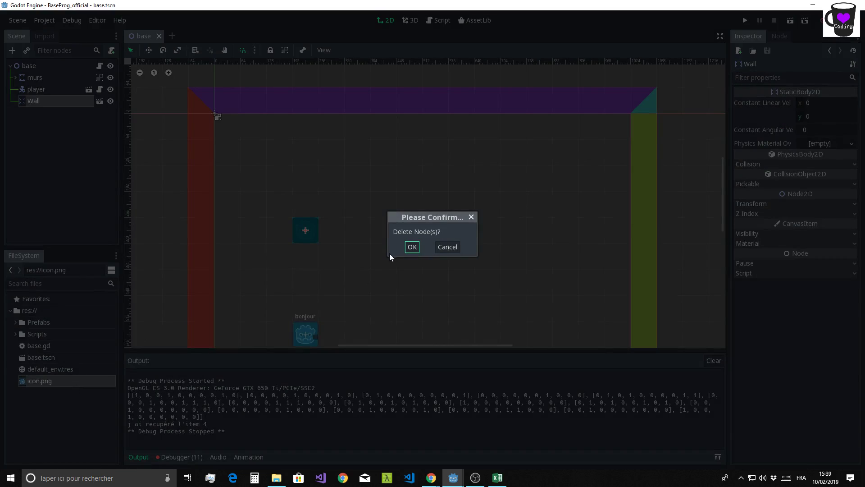
{"action": "left_click", "coordinate": [411, 247]}
Insert a spawnWalls() call on a new line above spawnItem() in _ready, via autocomplete.
{"action": "left_click", "coordinate": [438, 21]}
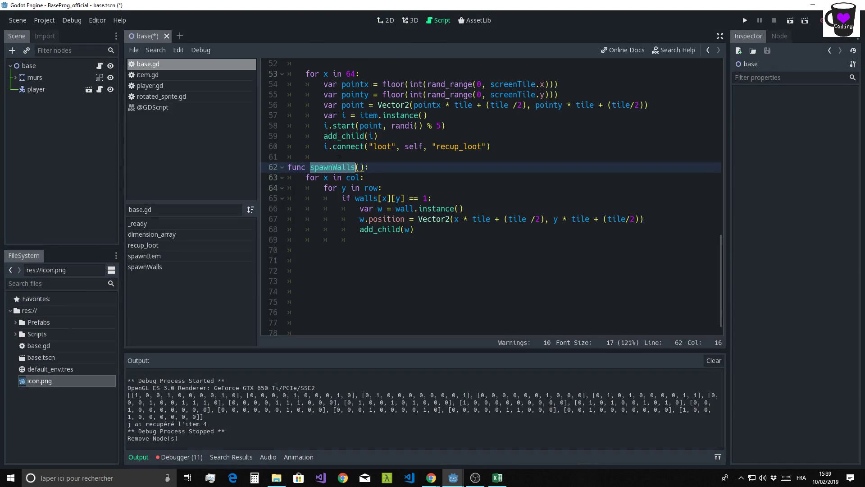
{"action": "scroll", "coordinate": [394, 226], "scroll_direction": "up", "scroll_amount": 4}
{"action": "scroll", "coordinate": [394, 225], "scroll_direction": "up", "scroll_amount": 4}
{"action": "scroll", "coordinate": [368, 191], "scroll_direction": "up", "scroll_amount": 4}
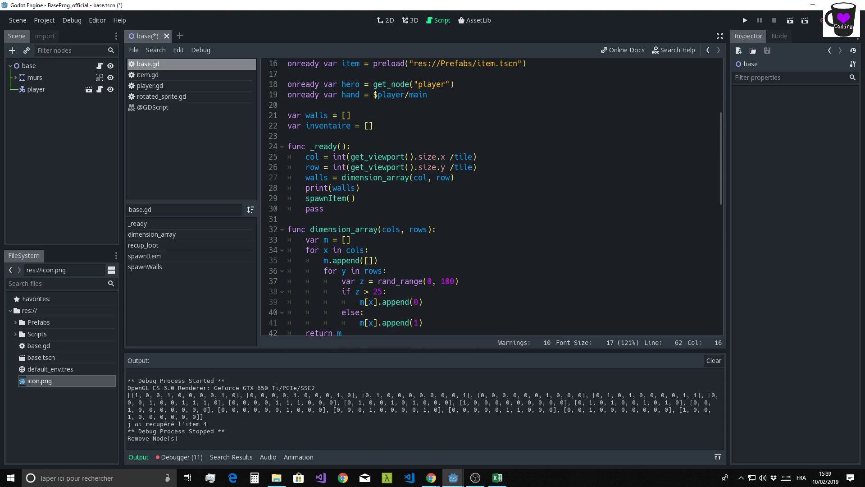
{"action": "left_click", "coordinate": [377, 202]}
{"action": "key", "text": "Home"}
{"action": "key", "text": "Return"}
{"action": "left_click", "coordinate": [418, 198]}
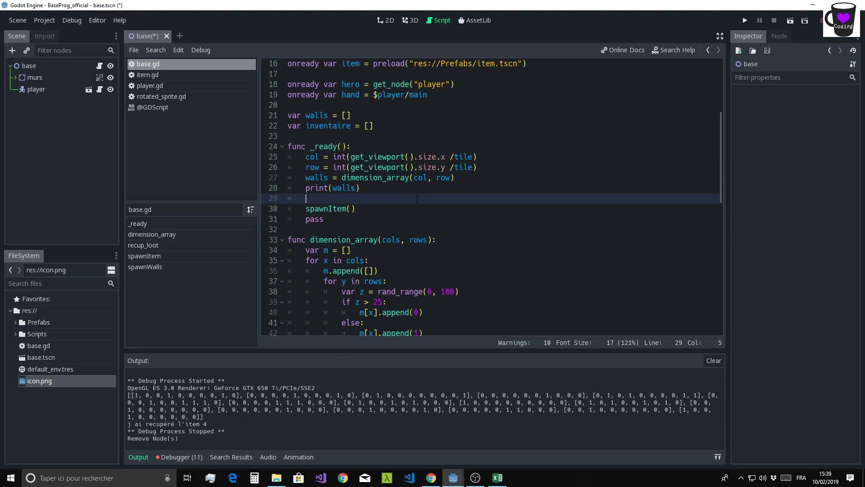
{"action": "type", "text": "sp"}
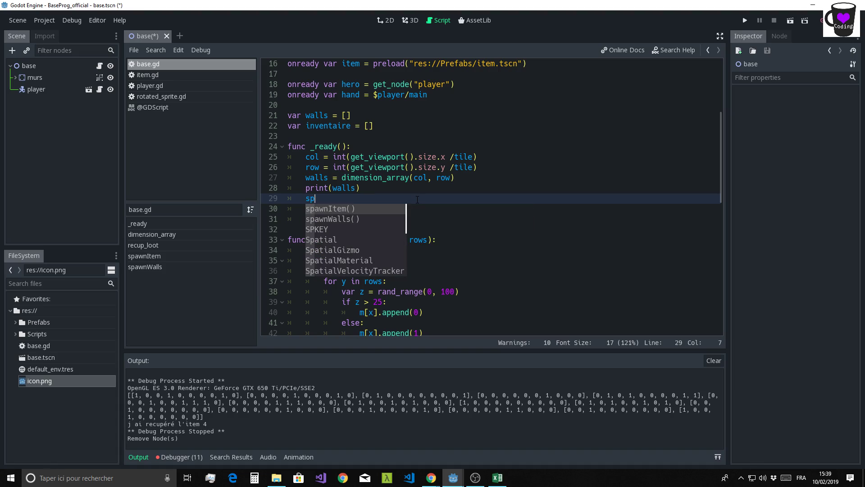
{"action": "key", "text": "Down"}
{"action": "key", "text": "Return"}
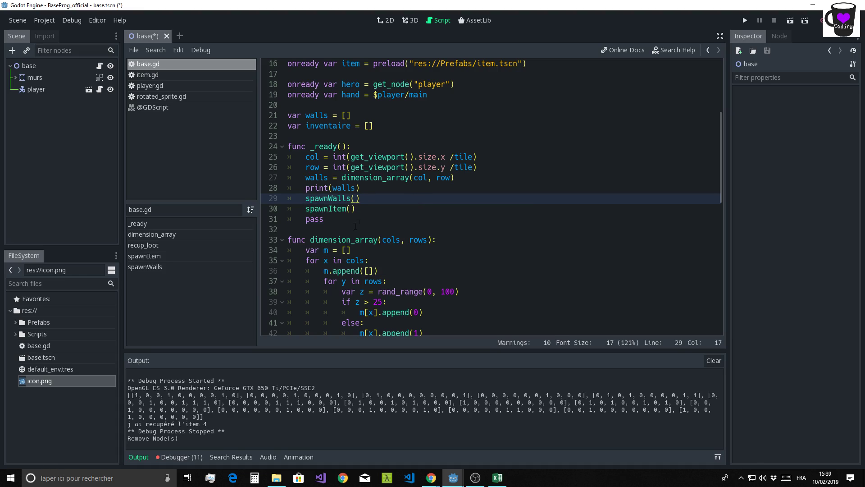
Delete the trailing pass line at the end of _ready.
{"action": "left_click", "coordinate": [355, 220]}
{"action": "key", "text": "Up"}
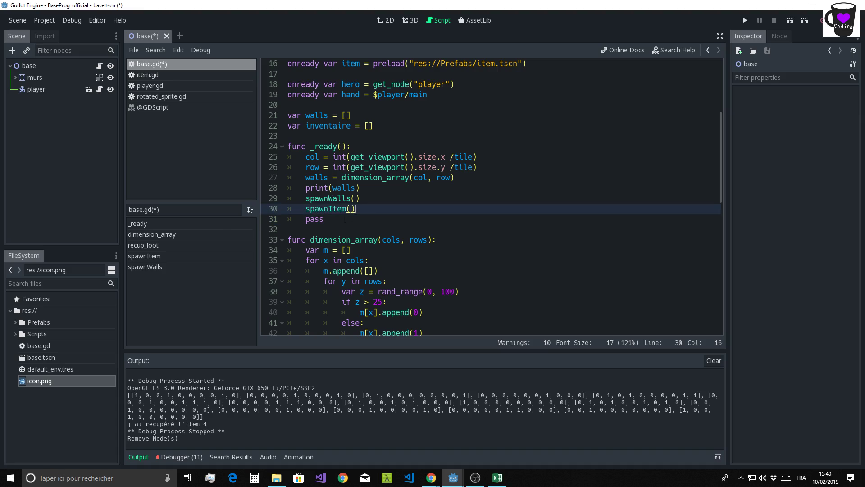
{"action": "key", "text": "Down"}
{"action": "key", "text": "shift+Home"}
{"action": "key", "text": "shift+Home"}
{"action": "key", "text": "BackSpace"}
{"action": "key", "text": "Delete"}
{"action": "key", "text": "Up"}
{"action": "key", "text": "Up"}
{"action": "key", "text": "End"}
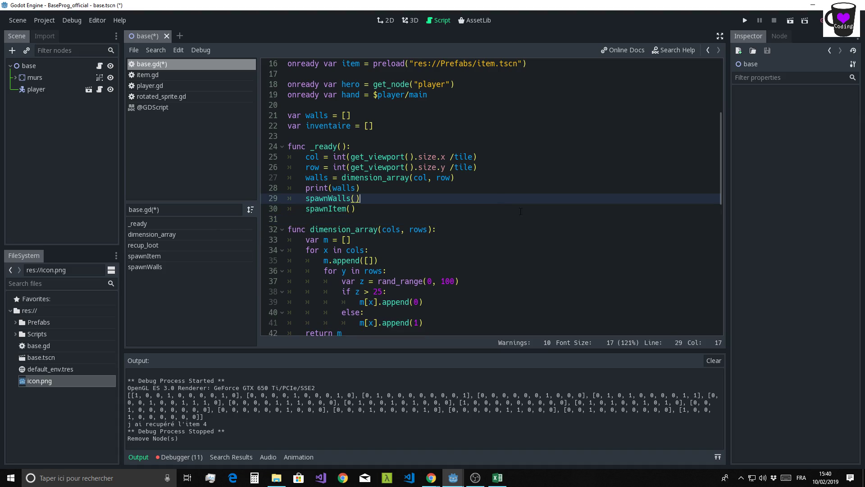
Run the game, steer the player around the generated walls collecting items, then stop it.
{"action": "left_click", "coordinate": [744, 22]}
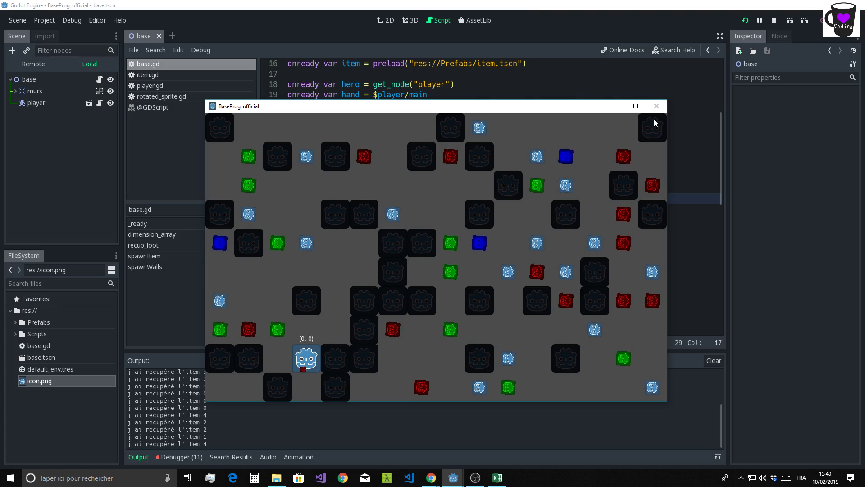
{"action": "key", "text": "Left"}
{"action": "key", "text": "Up"}
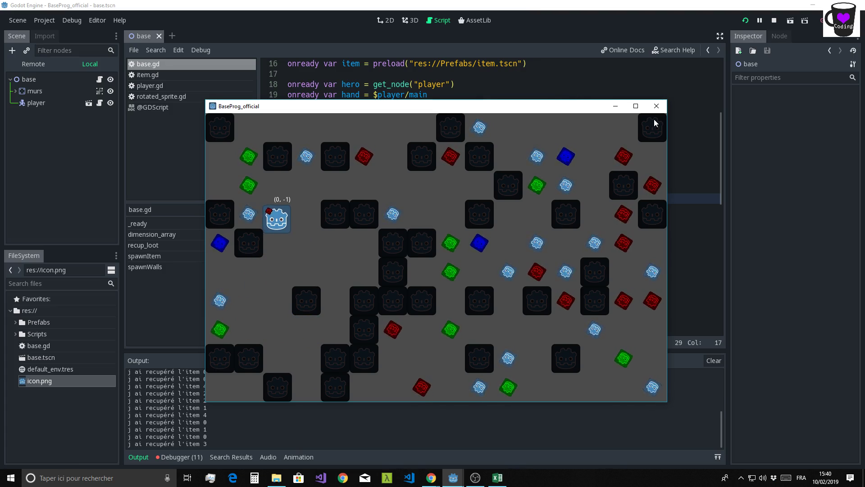
{"action": "key", "text": "Right"}
{"action": "key", "text": "Down"}
{"action": "key", "text": "Right"}
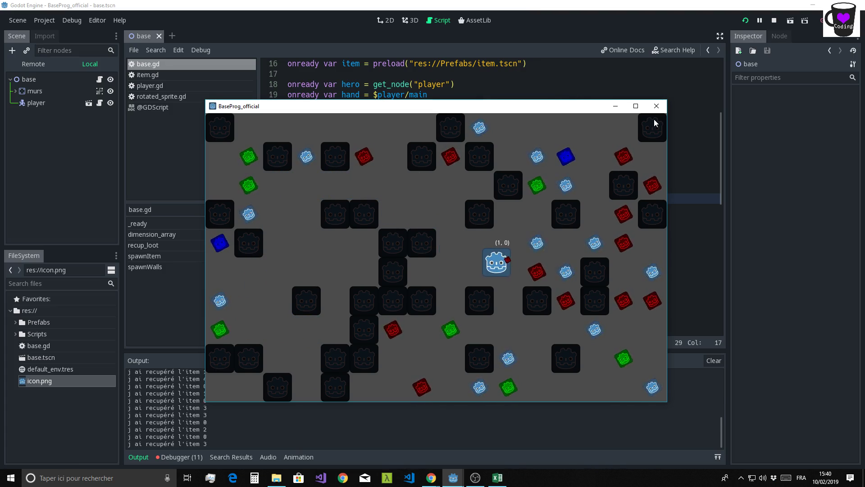
{"action": "key", "text": "Up"}
{"action": "key", "text": "Left"}
{"action": "key", "text": "Right"}
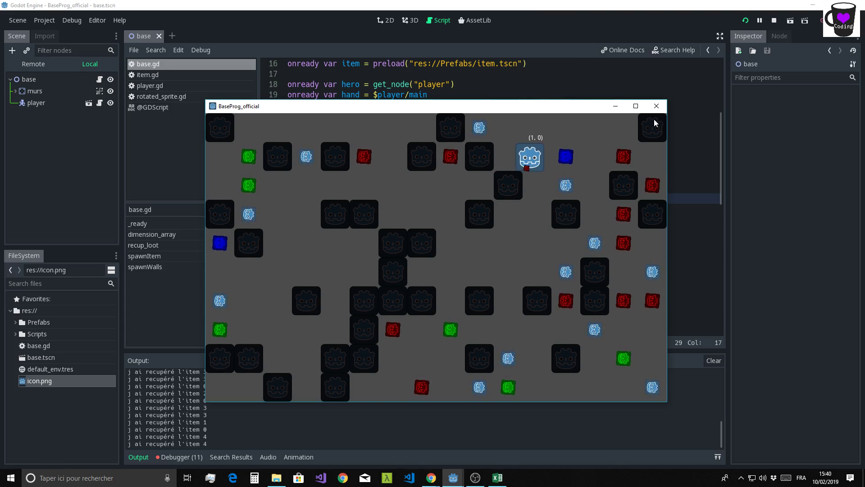
{"action": "key", "text": "Down"}
{"action": "key", "text": "Left"}
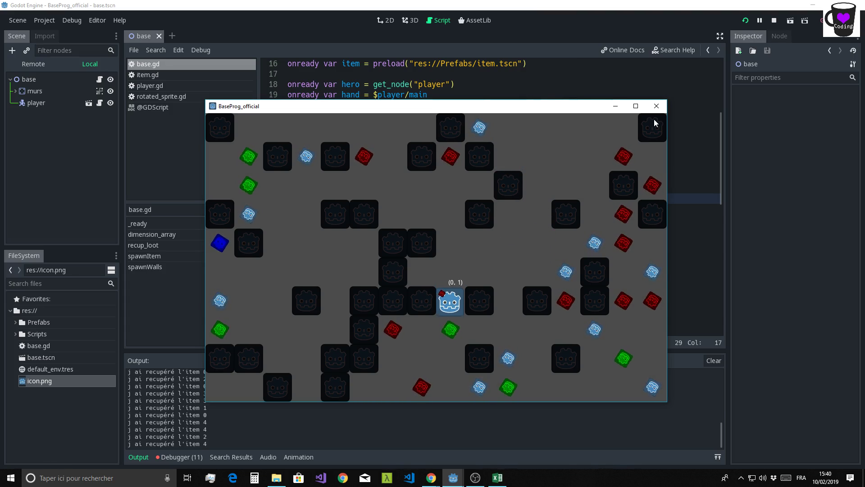
{"action": "key", "text": "Down"}
{"action": "key", "text": "Left"}
{"action": "key", "text": "Up"}
{"action": "key", "text": "Right"}
{"action": "key", "text": "Down"}
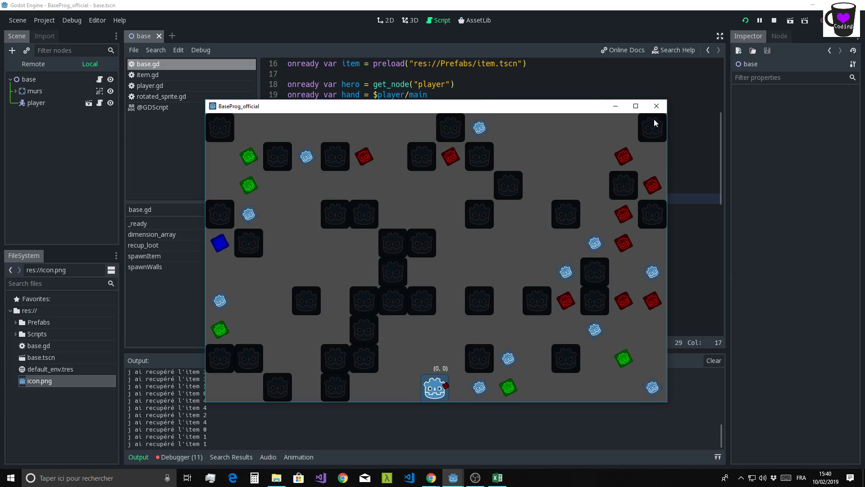
{"action": "key", "text": "Right"}
{"action": "key", "text": "Up"}
{"action": "key", "text": "Right"}
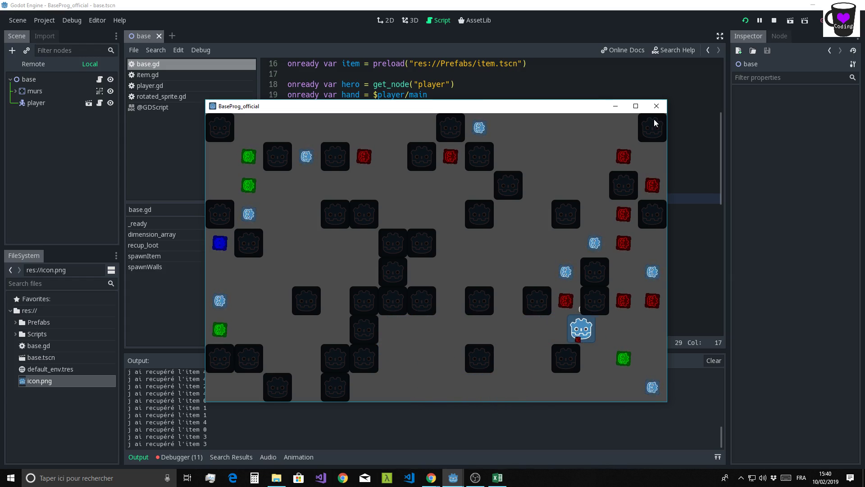
{"action": "key", "text": "Up"}
{"action": "key", "text": "Right"}
{"action": "key", "text": "Down"}
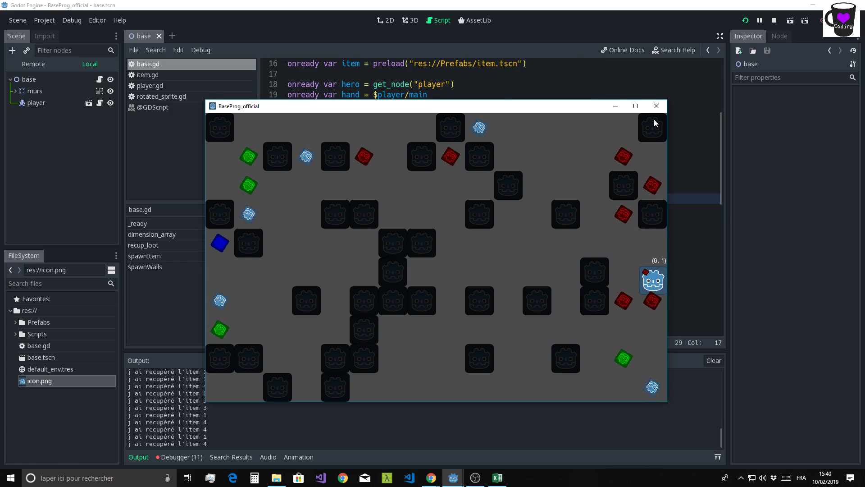
{"action": "key", "text": "Left"}
{"action": "key", "text": "Down"}
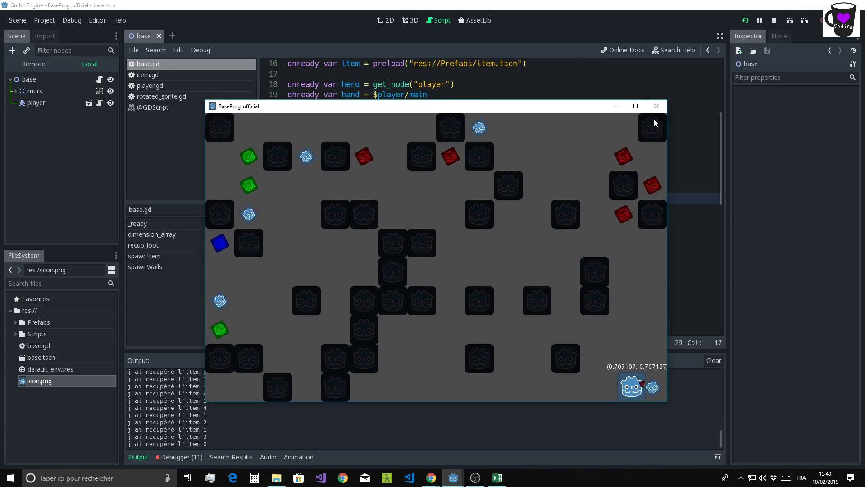
{"action": "key", "text": "Left"}
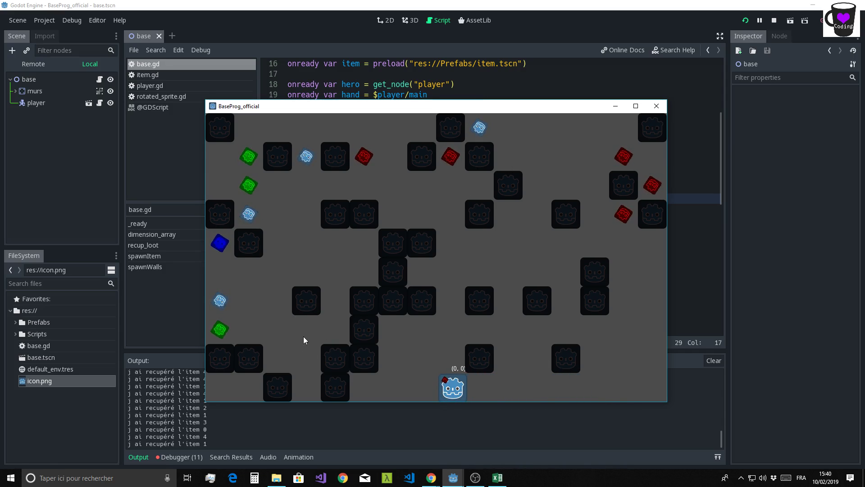
{"action": "key", "text": "Up"}
{"action": "key", "text": "Left"}
{"action": "key", "text": "Up"}
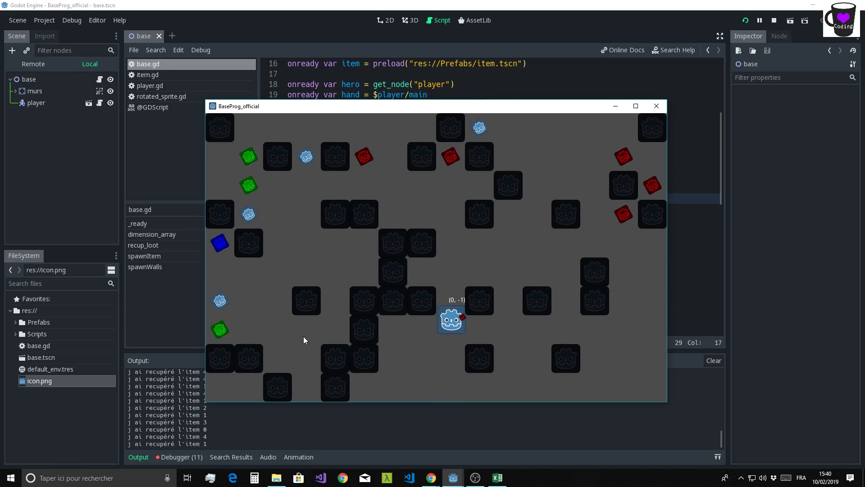
{"action": "key", "text": "Down"}
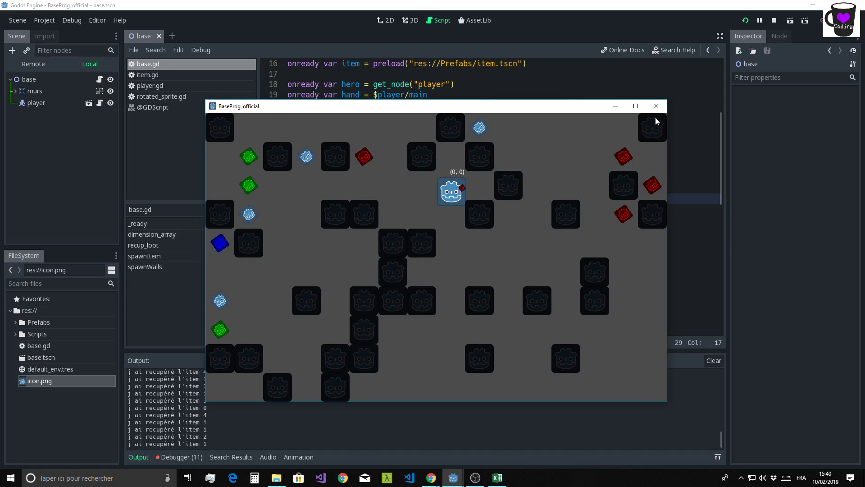
{"action": "left_click", "coordinate": [656, 106]}
Relaunch the game, collect the blue items in the new wall layout, then stop it.
{"action": "left_click", "coordinate": [743, 20]}
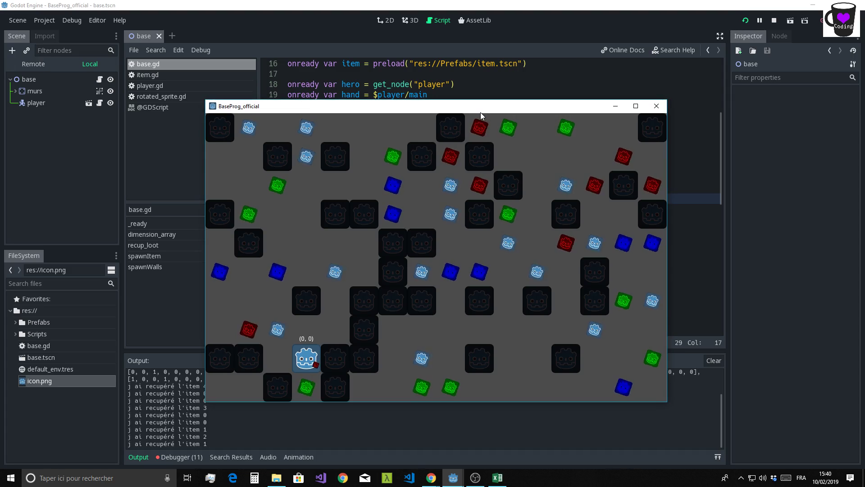
{"action": "key", "text": "Up"}
{"action": "key", "text": "Left"}
{"action": "key", "text": "Up"}
{"action": "key", "text": "Up"}
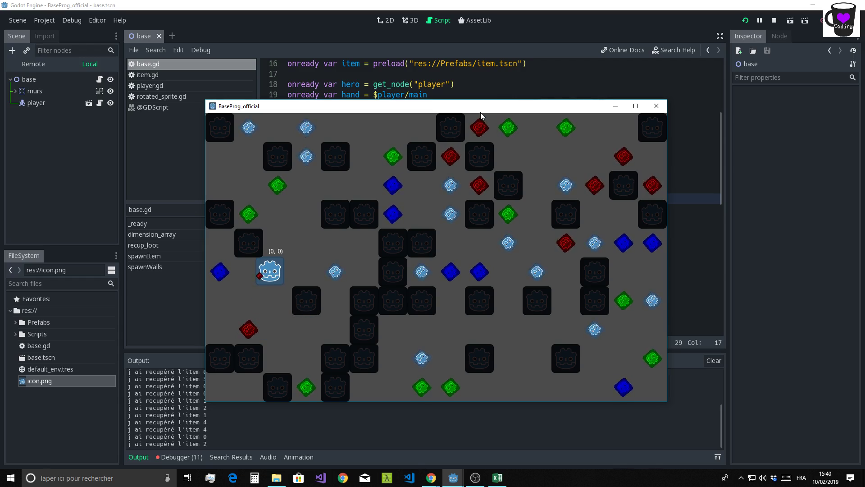
{"action": "key", "text": "Right"}
{"action": "key", "text": "Up"}
{"action": "key", "text": "Right"}
{"action": "key", "text": "Right"}
{"action": "key", "text": "Left"}
{"action": "key", "text": "Left"}
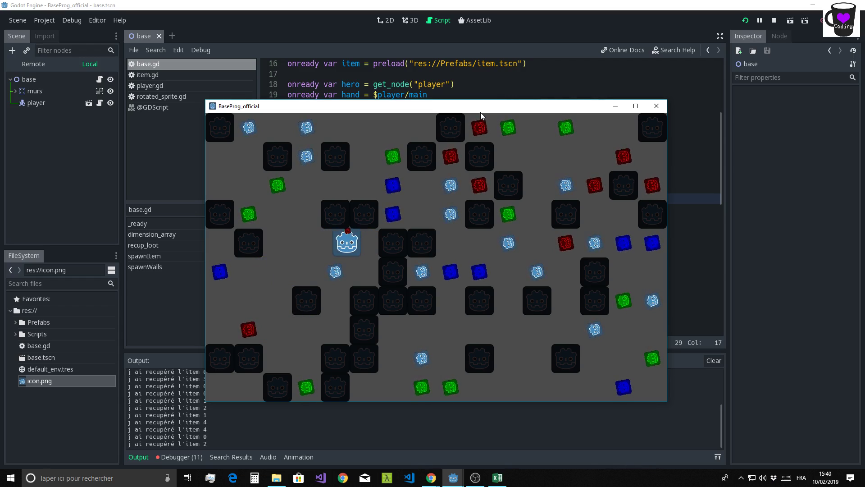
{"action": "key", "text": "Up"}
{"action": "key", "text": "Up"}
{"action": "key", "text": "Up"}
{"action": "key", "text": "Down"}
{"action": "key", "text": "Right"}
{"action": "key", "text": "Right"}
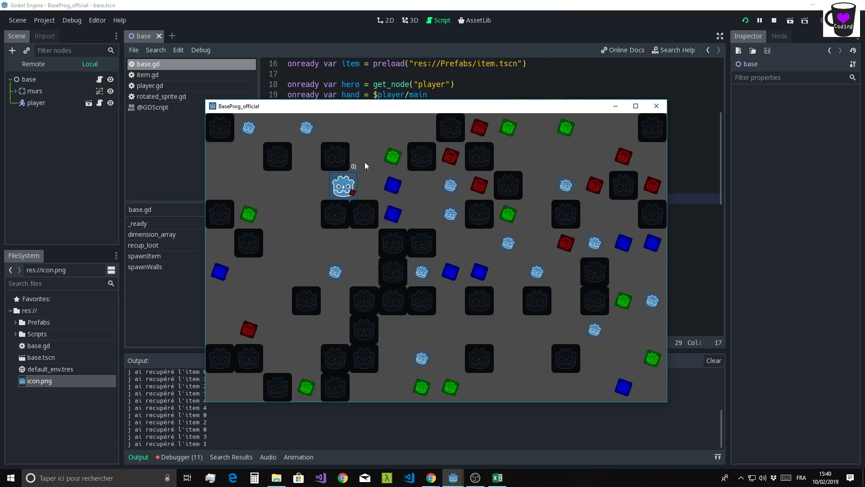
{"action": "key", "text": "Right"}
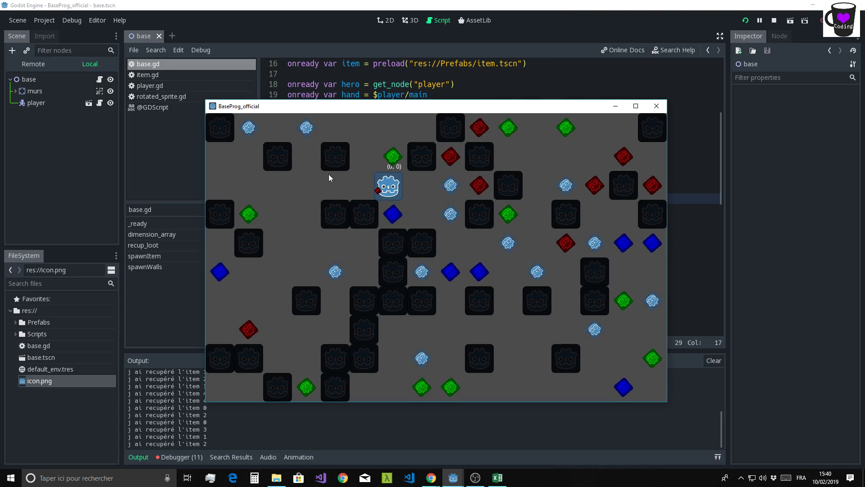
{"action": "key", "text": "Left"}
{"action": "key", "text": "Right"}
{"action": "key", "text": "Down"}
{"action": "key", "text": "Right"}
{"action": "key", "text": "Right"}
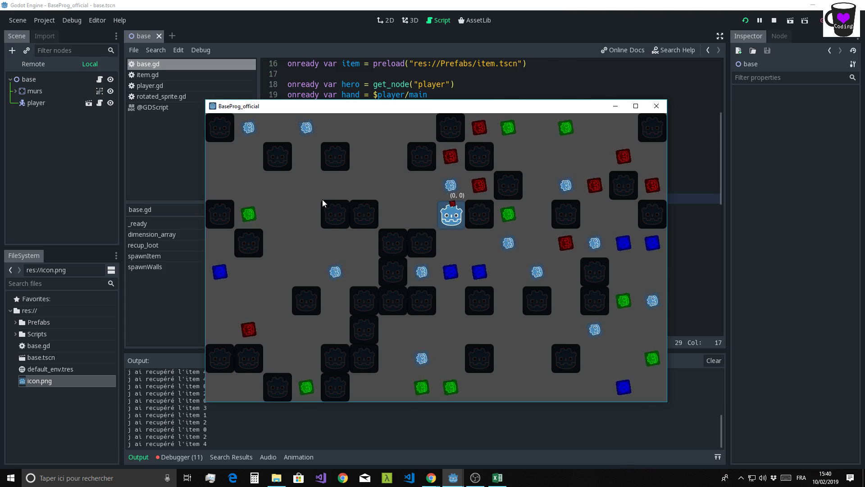
{"action": "key", "text": "Up"}
{"action": "key", "text": "Right"}
{"action": "key", "text": "Left"}
{"action": "key", "text": "Up"}
{"action": "key", "text": "Down"}
{"action": "key", "text": "Down"}
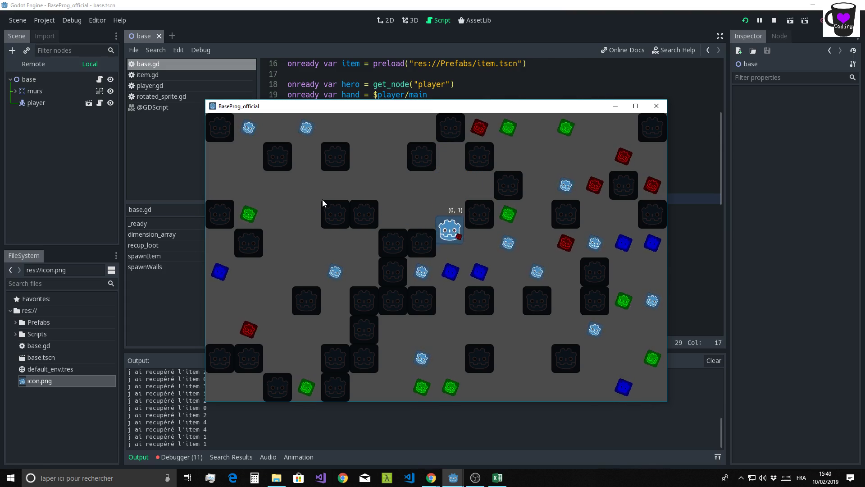
{"action": "key", "text": "Down"}
{"action": "key", "text": "Down"}
{"action": "key", "text": "Down"}
{"action": "key", "text": "Up"}
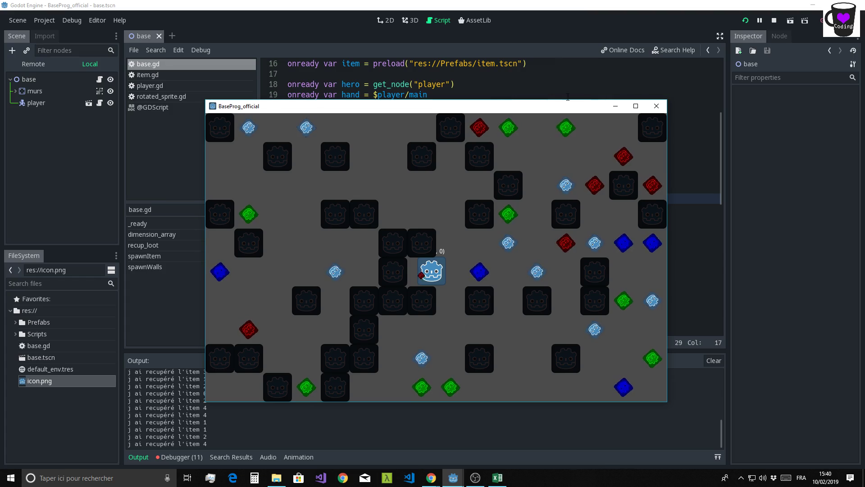
{"action": "left_click", "coordinate": [656, 106]}
Run the game once more, collecting items along a row and downward, then close it.
{"action": "left_click", "coordinate": [745, 21]}
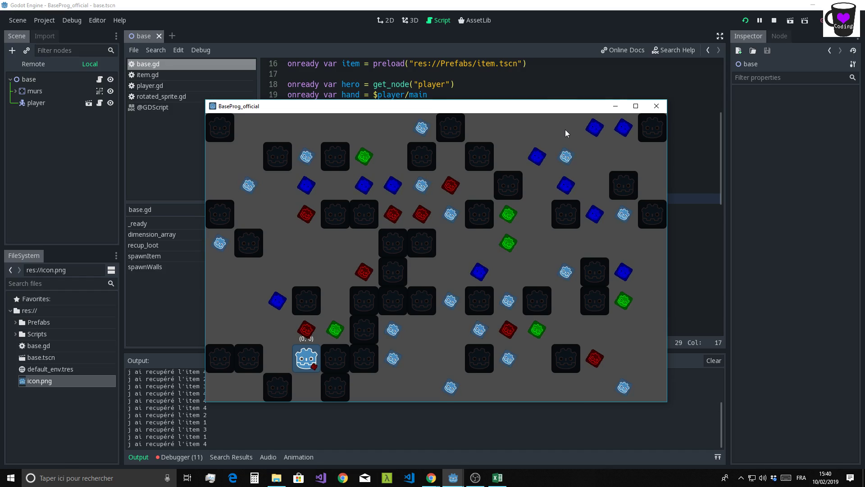
{"action": "key", "text": "Up"}
{"action": "key", "text": "Right"}
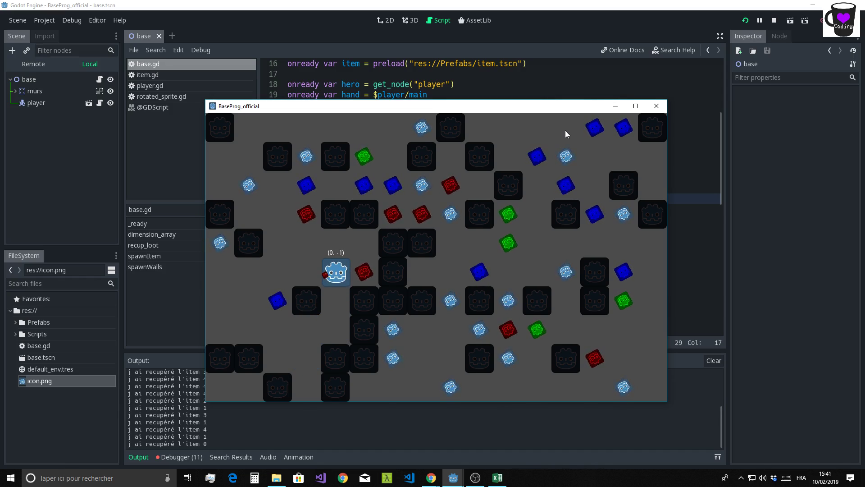
{"action": "key", "text": "Left"}
{"action": "key", "text": "Up"}
{"action": "key", "text": "Right"}
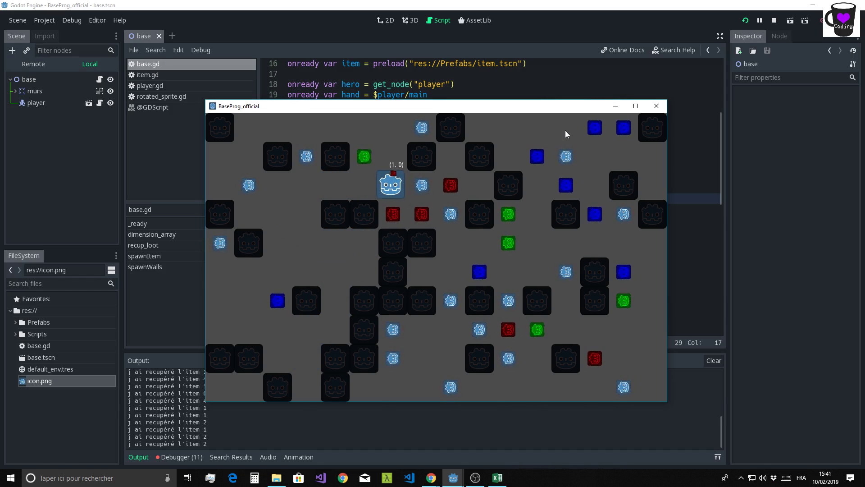
{"action": "key", "text": "Down"}
{"action": "key", "text": "Right"}
{"action": "key", "text": "Down"}
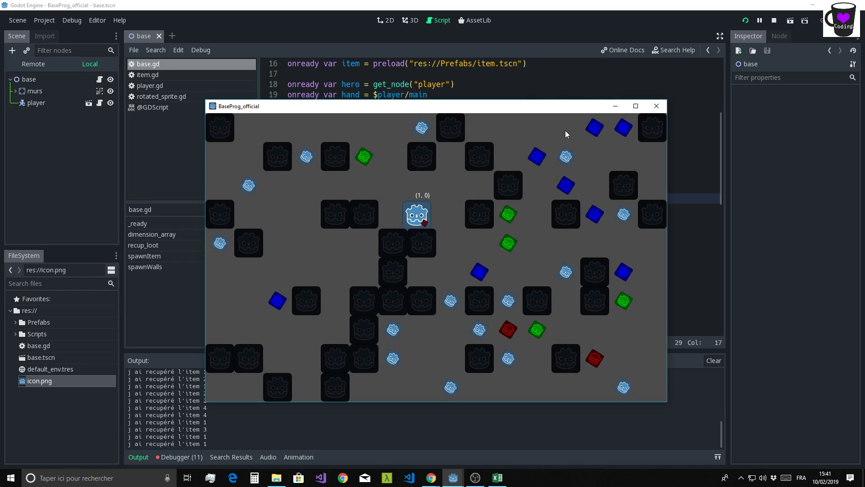
{"action": "key", "text": "Down"}
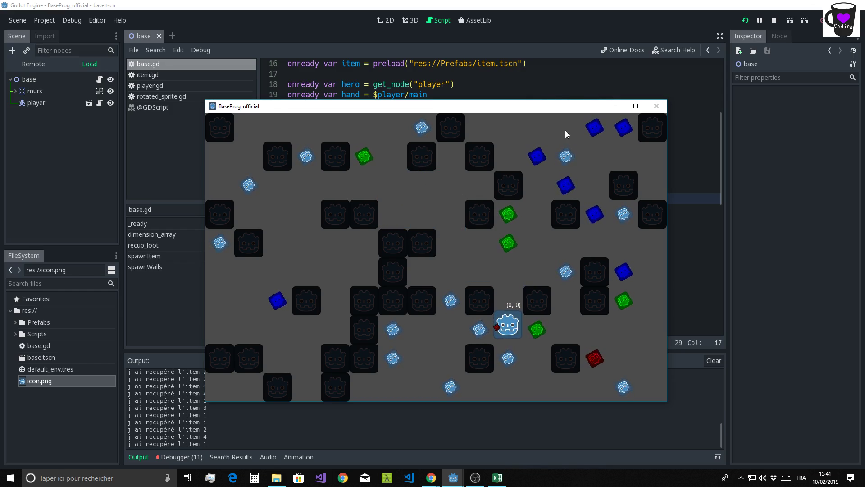
{"action": "left_click", "coordinate": [655, 108]}
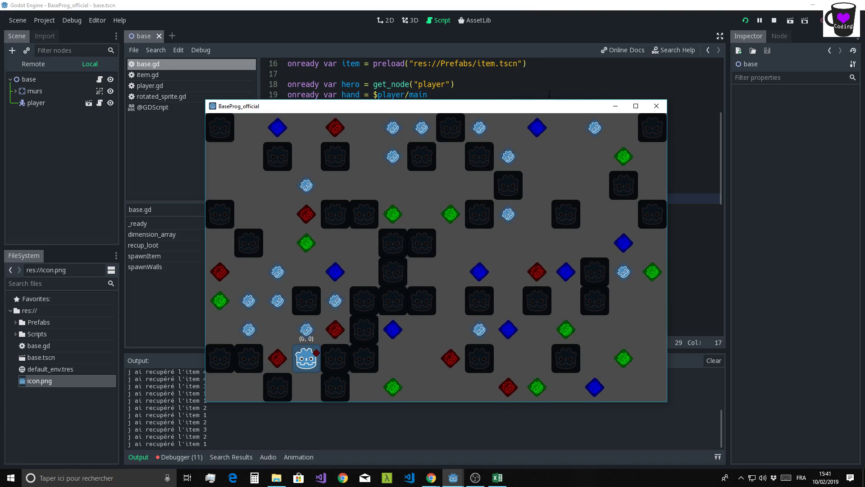
Launch the game again briefly to see another layout, then close its window.
{"action": "left_click", "coordinate": [656, 106]}
{"action": "left_click", "coordinate": [744, 23]}
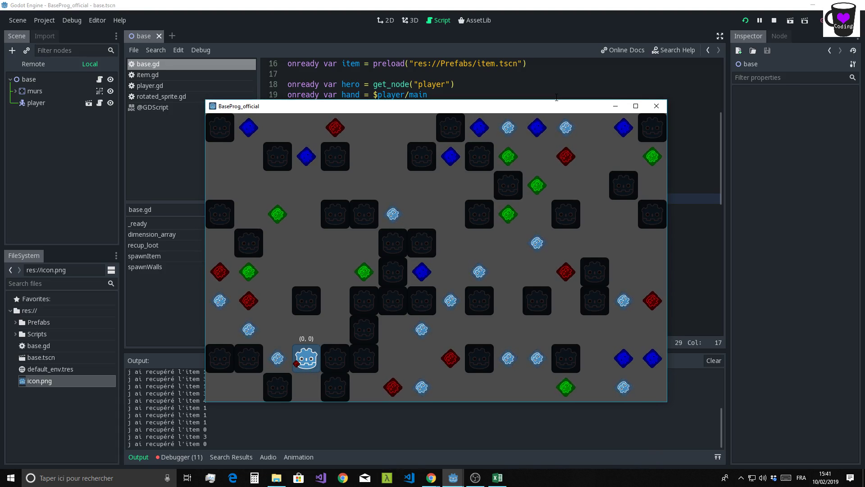
{"action": "left_click", "coordinate": [656, 106]}
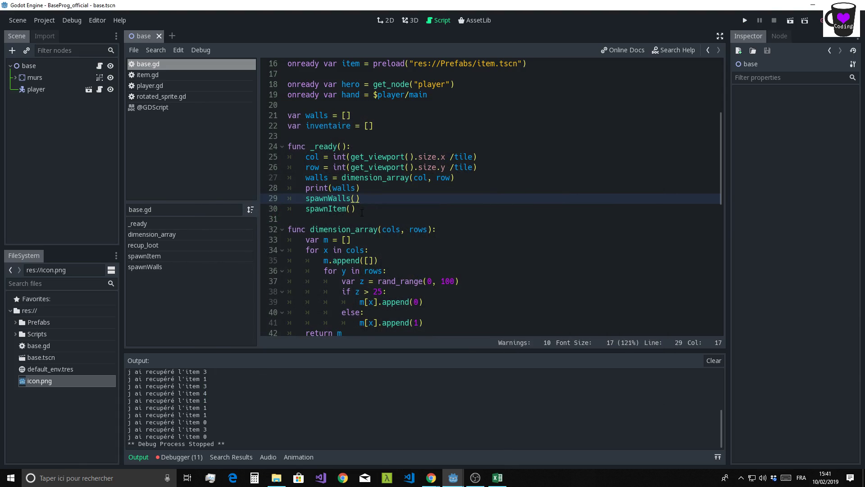
Delete the randomize() line from spawnItem.
{"action": "scroll", "coordinate": [301, 164], "scroll_direction": "up", "scroll_amount": 2}
{"action": "scroll", "coordinate": [315, 180], "scroll_direction": "up", "scroll_amount": 3}
{"action": "scroll", "coordinate": [334, 199], "scroll_direction": "down", "scroll_amount": 5}
{"action": "scroll", "coordinate": [346, 214], "scroll_direction": "down", "scroll_amount": 4}
{"action": "scroll", "coordinate": [377, 206], "scroll_direction": "down", "scroll_amount": 2}
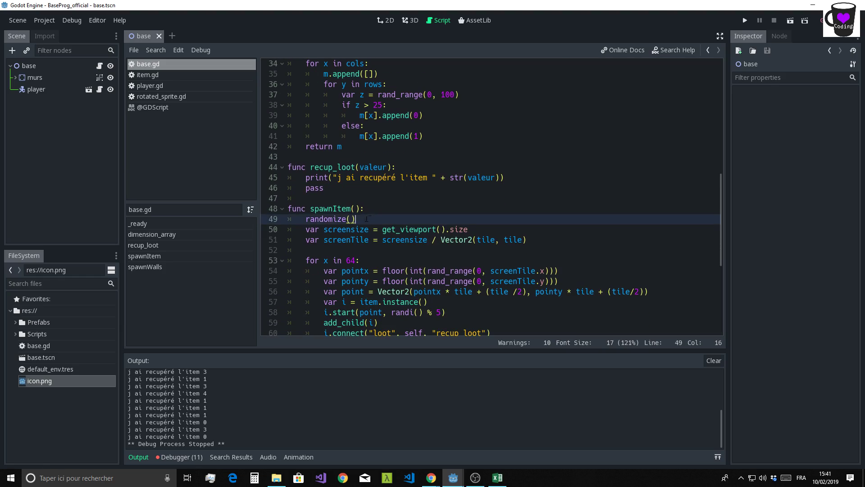
{"action": "left_click_drag", "start_coordinate": [356, 219], "coordinate": [254, 219]}
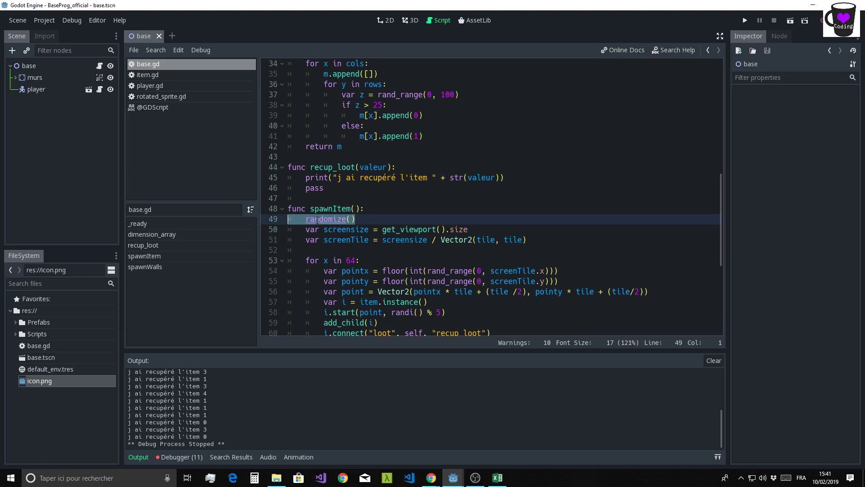
{"action": "key", "text": "BackSpace"}
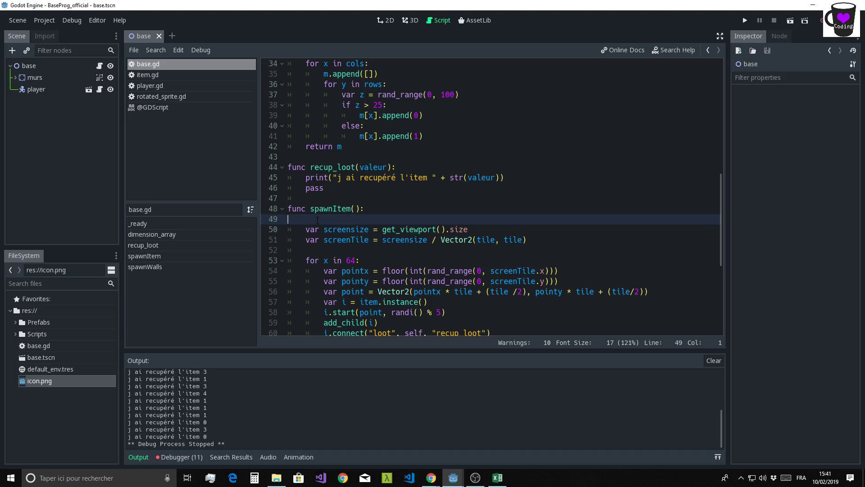
{"action": "key", "text": "Delete"}
Replace print(walls) in _ready with randomize().
{"action": "scroll", "coordinate": [318, 220], "scroll_direction": "up", "scroll_amount": 6}
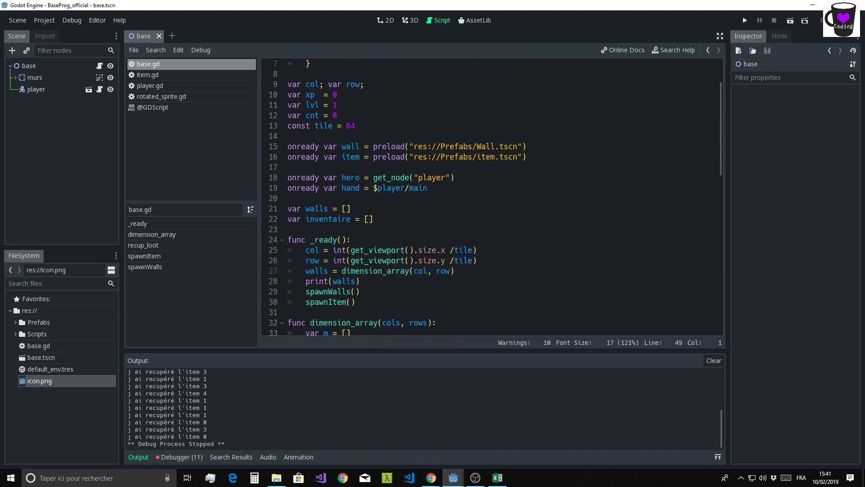
{"action": "left_click", "coordinate": [361, 149]}
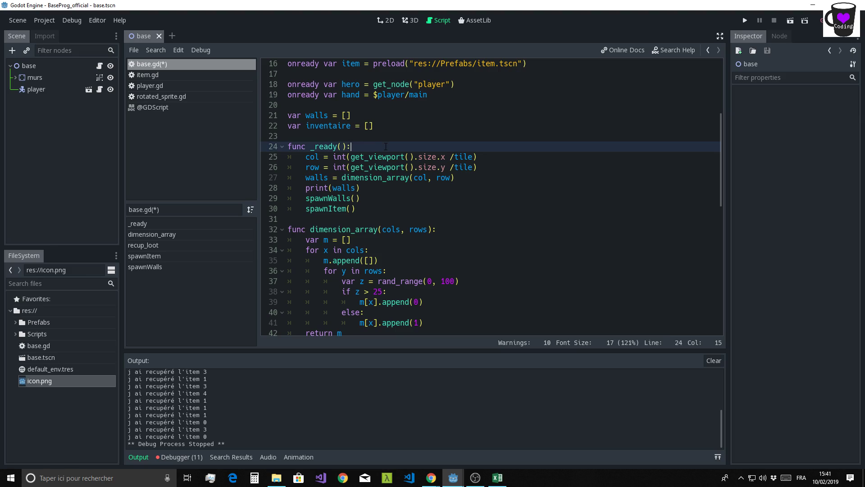
{"action": "left_click", "coordinate": [365, 188]}
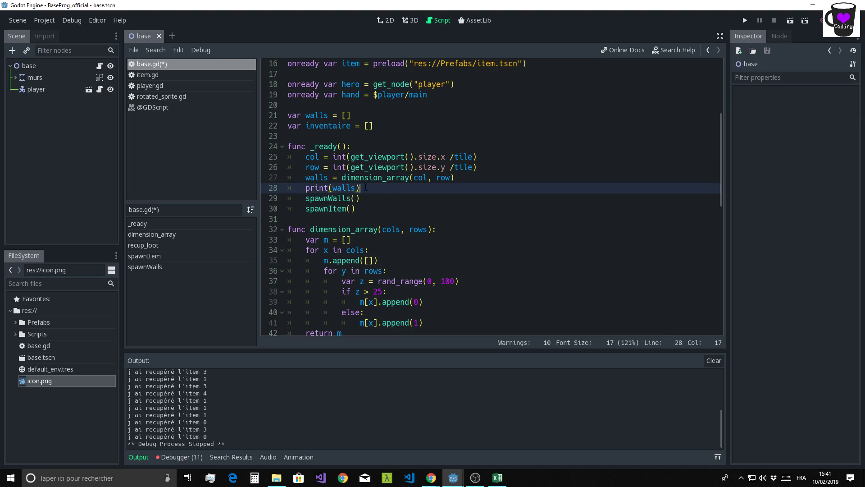
{"action": "left_click_drag", "start_coordinate": [369, 186], "coordinate": [241, 187]}
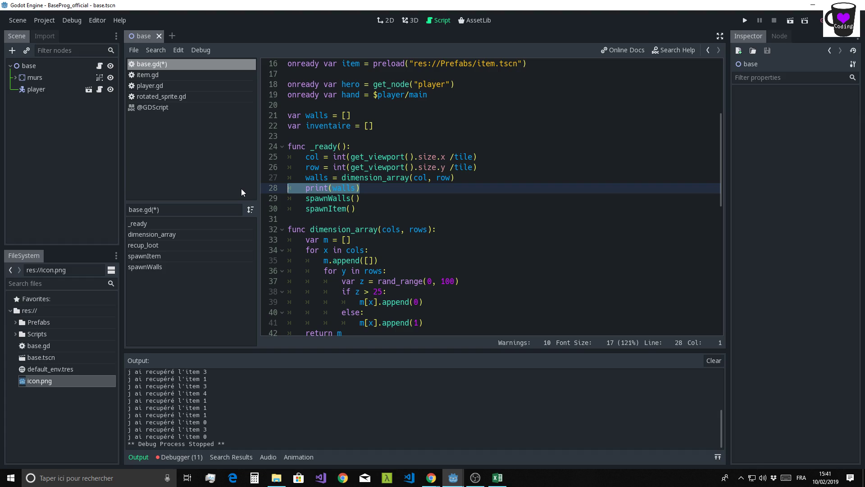
{"action": "type", "text": "randomize()"}
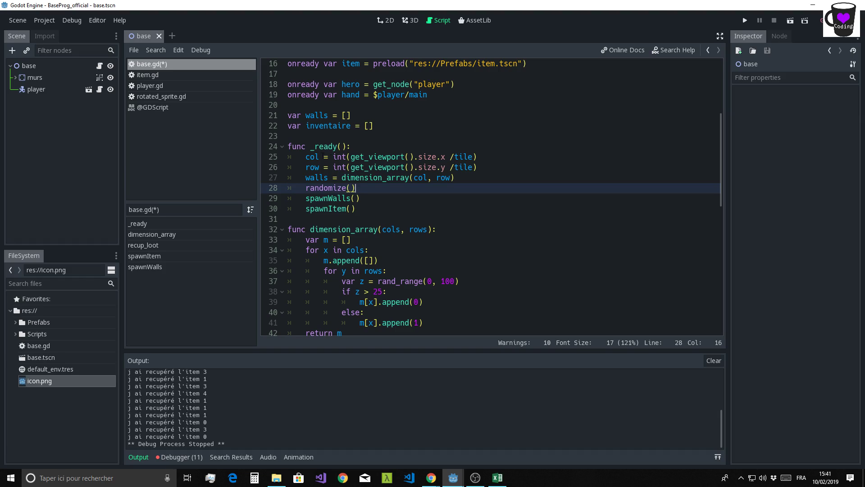
Highlight the _ready header and the spawnWalls() and spawnItem() calls that follow randomize().
{"action": "left_click_drag", "start_coordinate": [310, 146], "coordinate": [353, 146]}
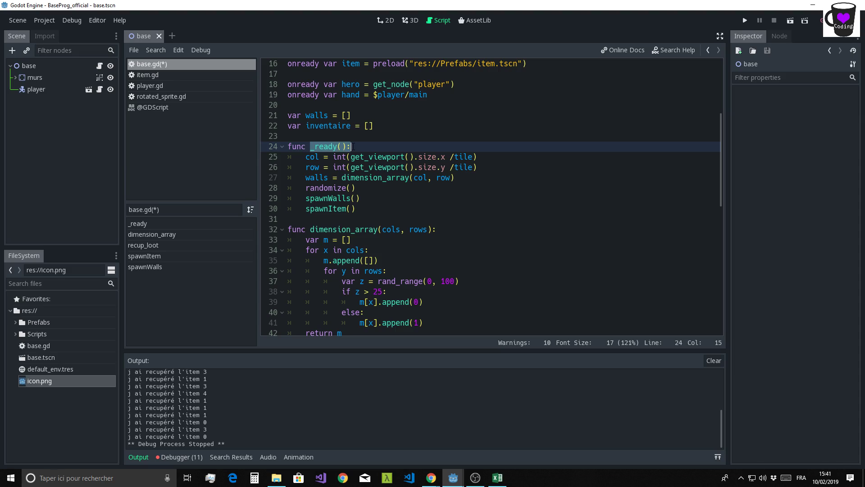
{"action": "key", "text": "Down"}
{"action": "key", "text": "Down"}
{"action": "key", "text": "Down"}
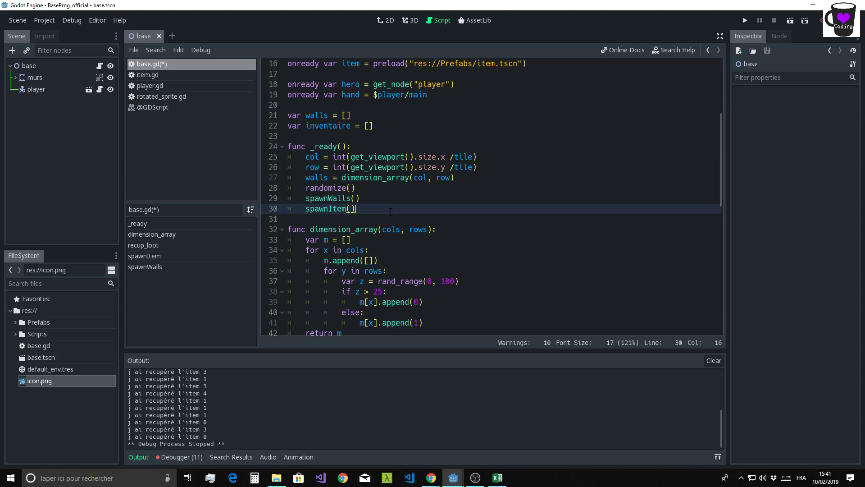
{"action": "left_click_drag", "start_coordinate": [305, 198], "coordinate": [373, 198]}
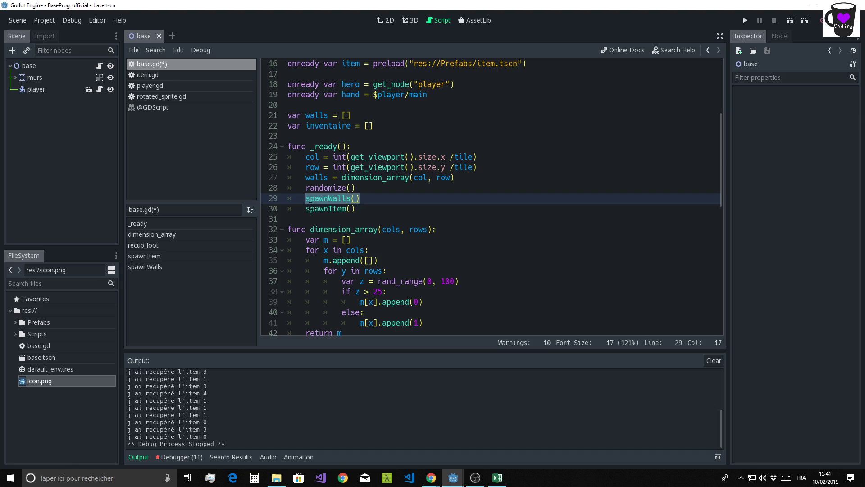
{"action": "left_click_drag", "start_coordinate": [305, 208], "coordinate": [371, 210]}
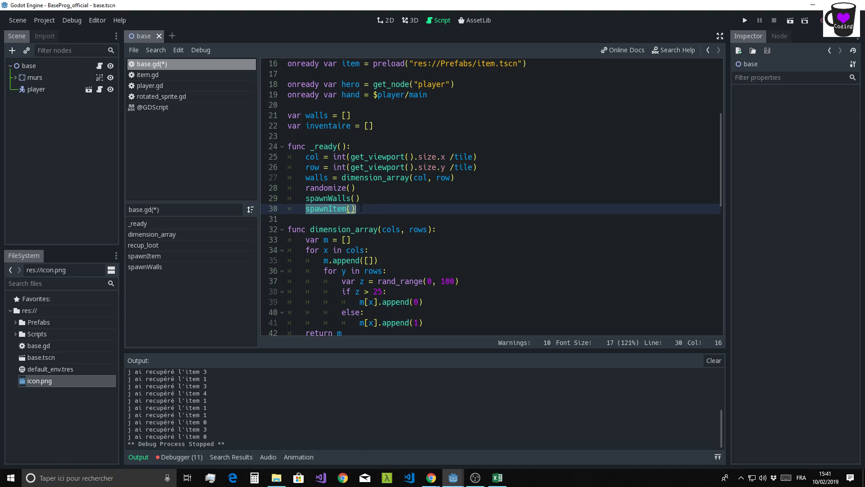
{"action": "left_click_drag", "start_coordinate": [306, 198], "coordinate": [386, 201]}
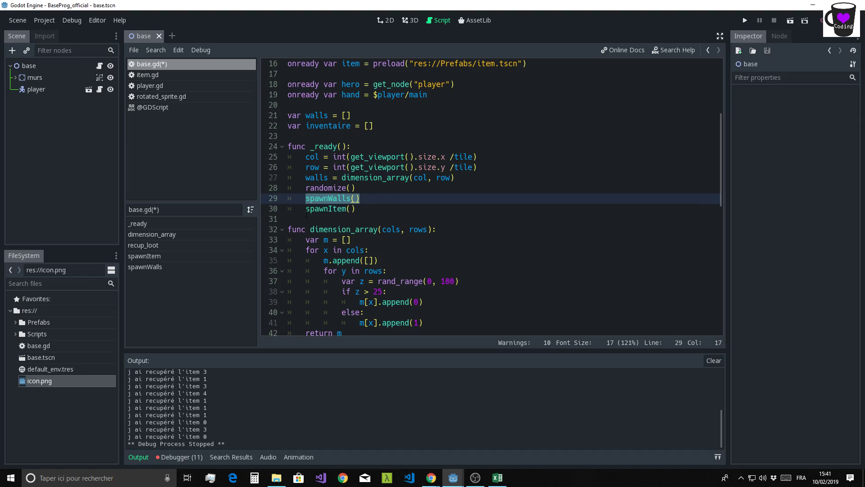
{"action": "left_click_drag", "start_coordinate": [306, 208], "coordinate": [356, 208]}
{"action": "left_click", "coordinate": [356, 208]}
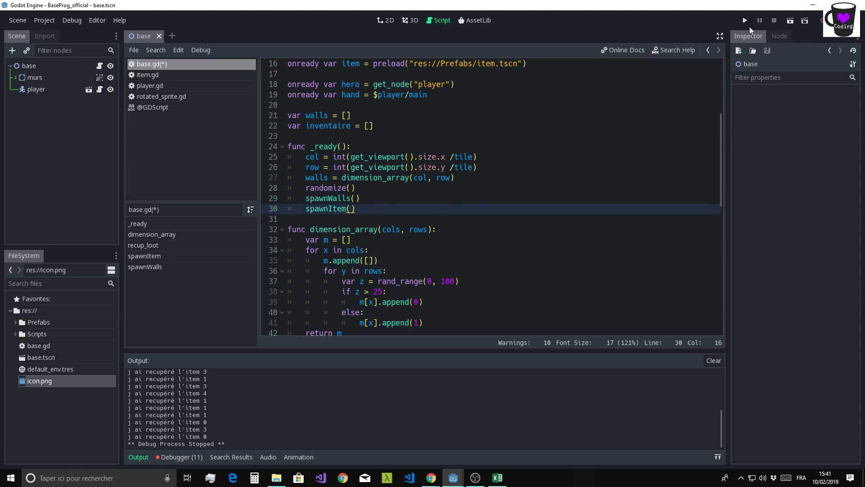
Save and run the game, collect a few items, then close it and stop with F8.
{"action": "left_click", "coordinate": [745, 21]}
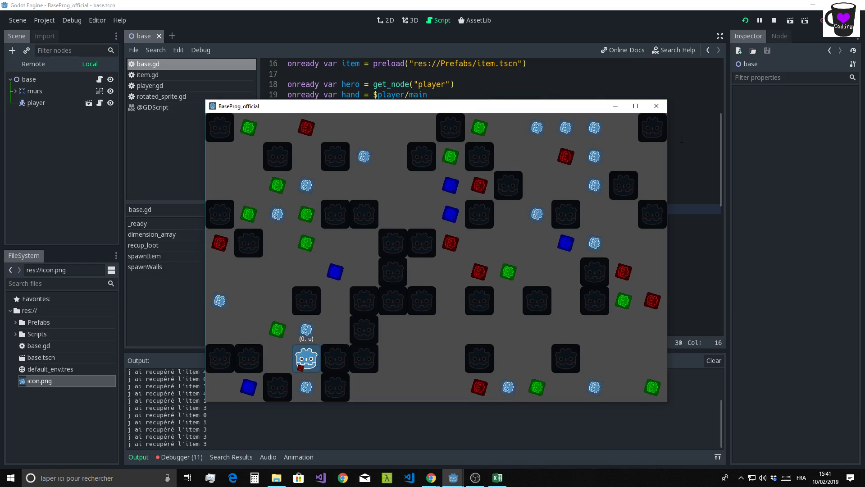
{"action": "key", "text": "Up"}
{"action": "key", "text": "Left"}
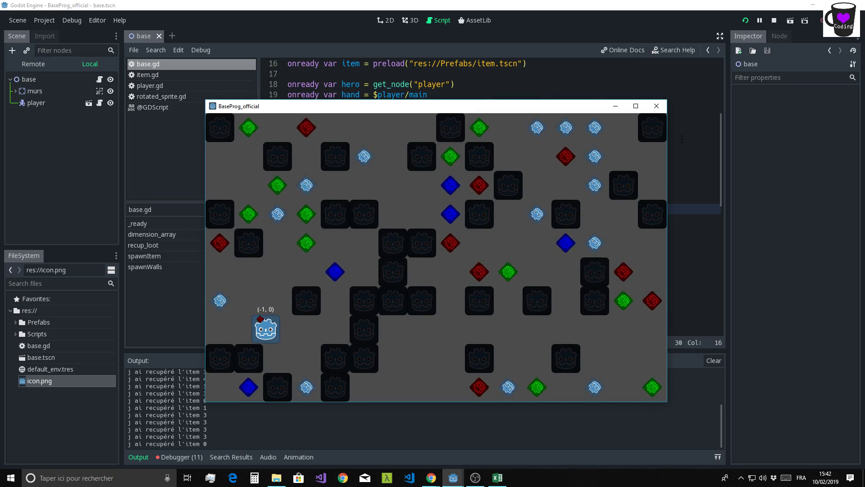
{"action": "key", "text": "Up"}
{"action": "left_click", "coordinate": [656, 106]}
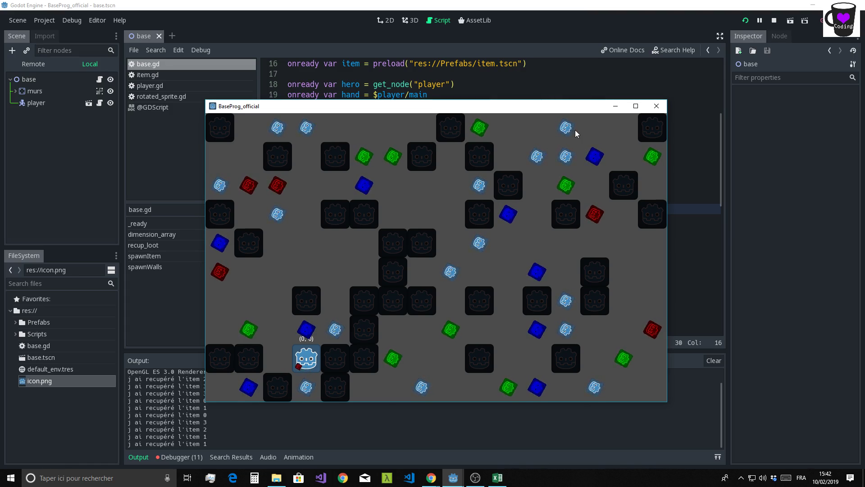
{"action": "key", "text": "F8"}
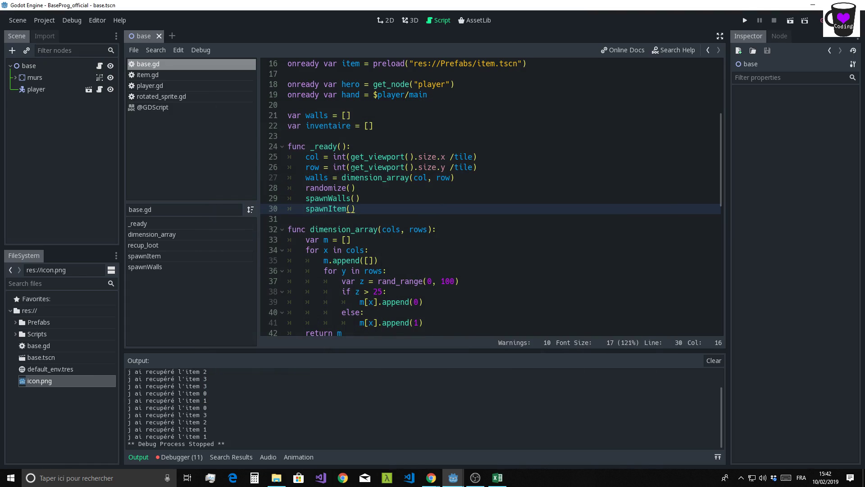
Review the randomize() line and highlight the rand_range(0, 100) wall roll.
{"action": "left_click", "coordinate": [372, 187]}
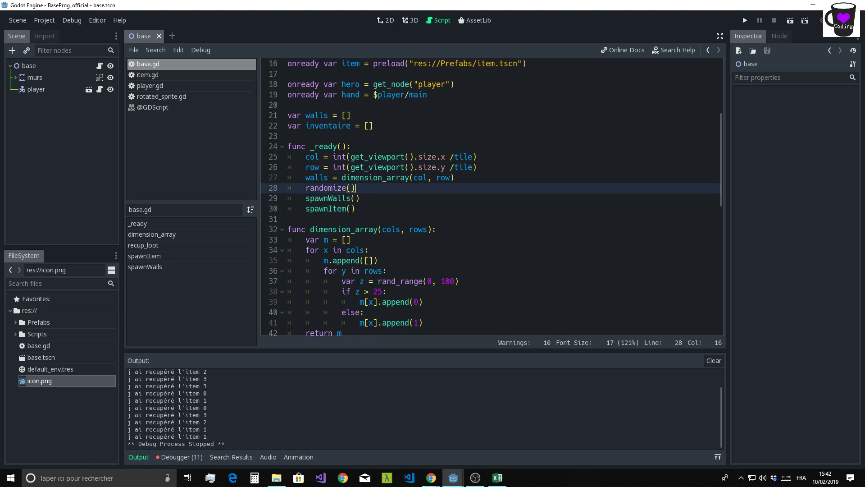
{"action": "scroll", "coordinate": [357, 199], "scroll_direction": "down", "scroll_amount": 5}
{"action": "scroll", "coordinate": [390, 197], "scroll_direction": "down", "scroll_amount": 3}
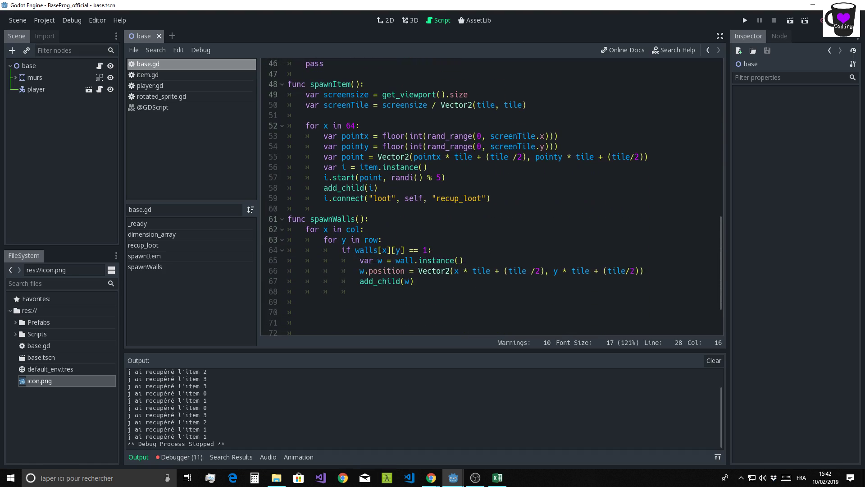
{"action": "scroll", "coordinate": [389, 198], "scroll_direction": "up", "scroll_amount": 3}
{"action": "scroll", "coordinate": [390, 198], "scroll_direction": "up", "scroll_amount": 4}
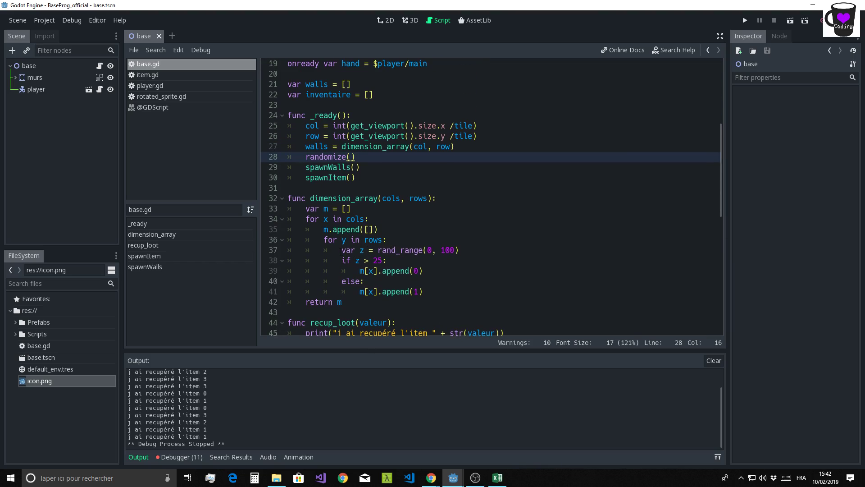
{"action": "left_click_drag", "start_coordinate": [341, 250], "coordinate": [471, 250]}
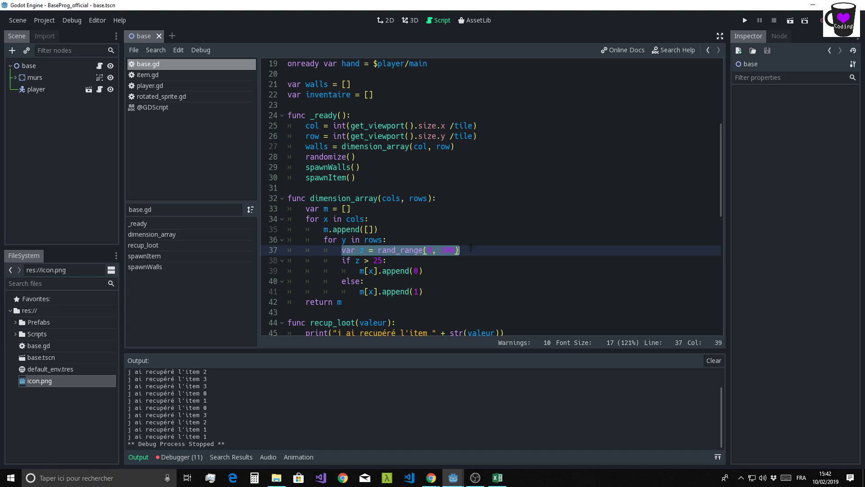
Move randomize() to the top of _ready with Alt+Up, then save and run the game.
{"action": "left_click", "coordinate": [369, 157]}
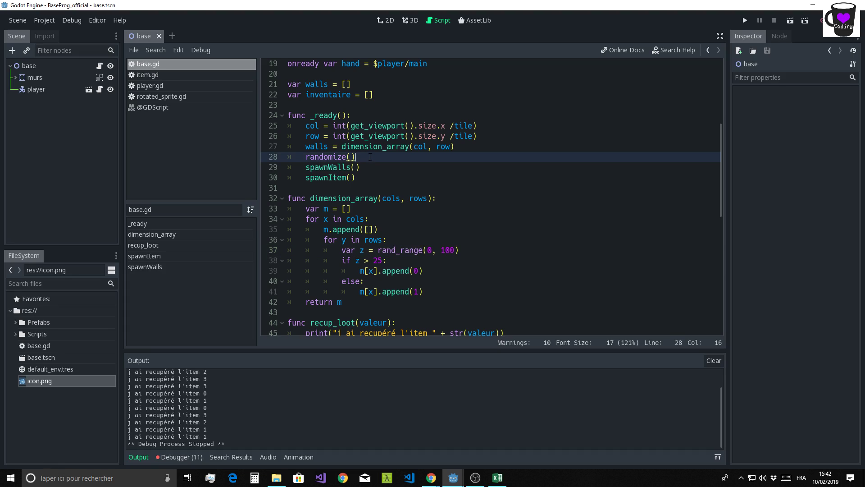
{"action": "key", "text": "alt+Up"}
{"action": "key", "text": "alt+Up"}
{"action": "key", "text": "alt+Up"}
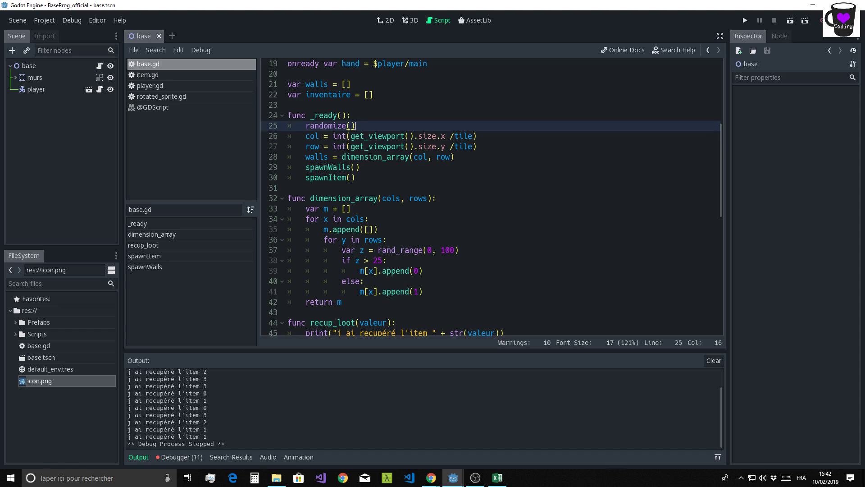
{"action": "left_click", "coordinate": [435, 200]}
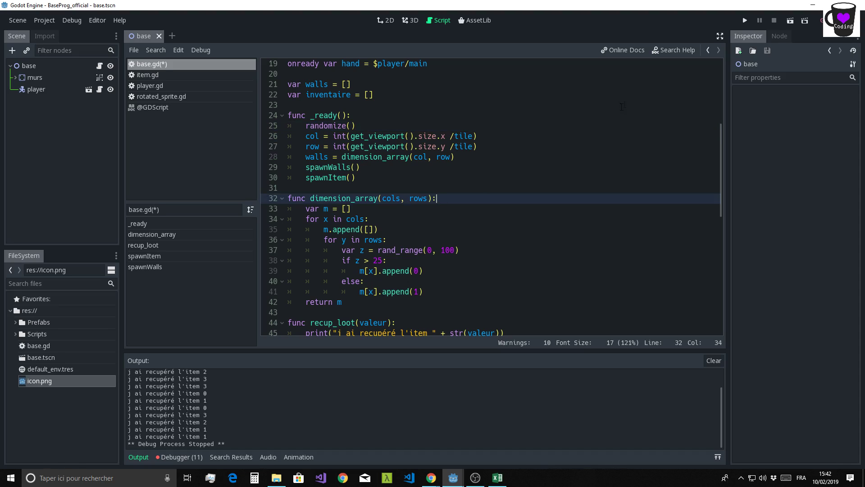
{"action": "double_click", "coordinate": [326, 126]}
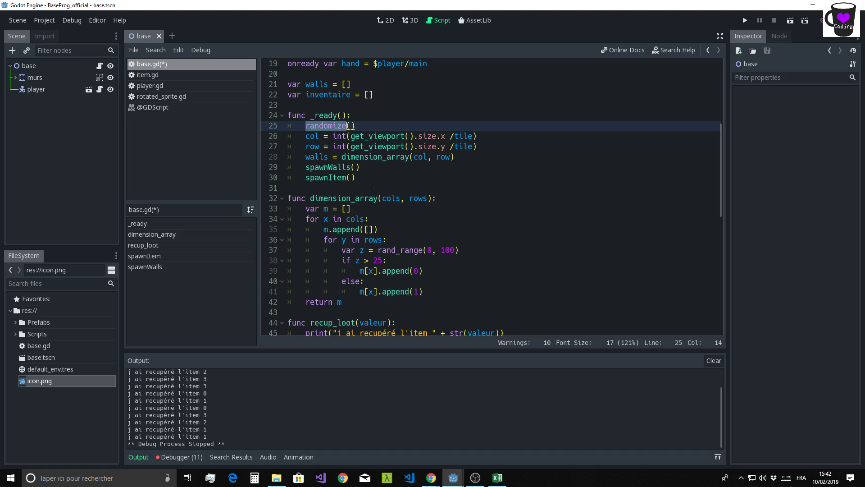
{"action": "scroll", "coordinate": [371, 189], "scroll_direction": "down", "scroll_amount": 10}
{"action": "scroll", "coordinate": [626, 66], "scroll_direction": "up", "scroll_amount": 16}
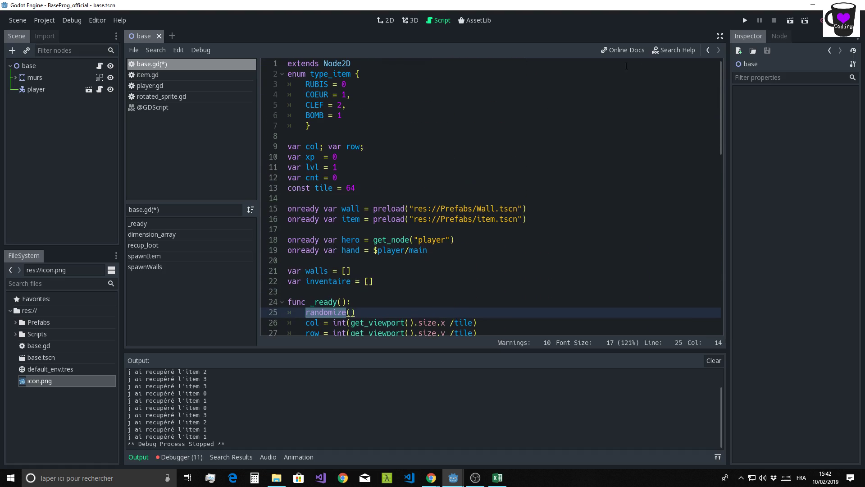
{"action": "key", "text": "F5"}
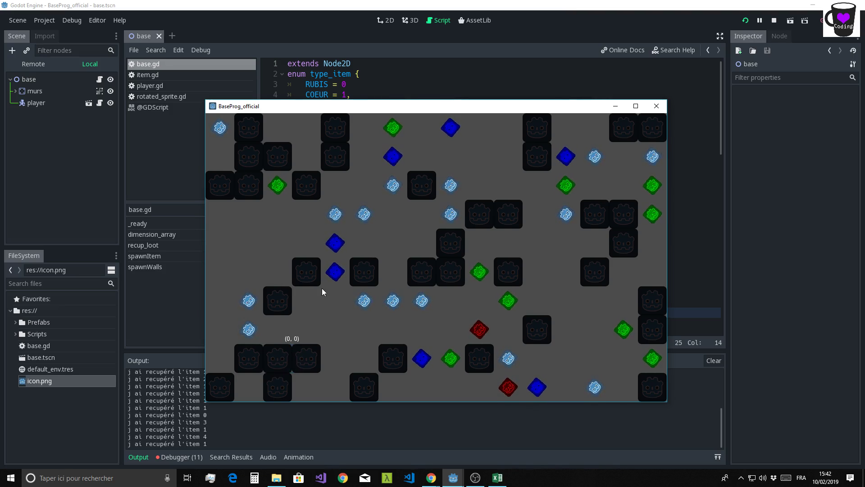
Close the running game window and scroll down to spawnWalls in base.gd.
{"action": "left_click", "coordinate": [656, 106]}
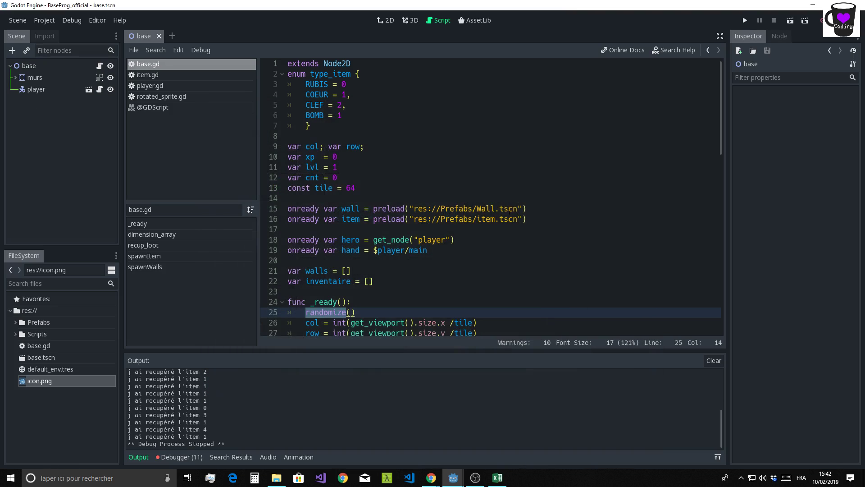
{"action": "scroll", "coordinate": [510, 211], "scroll_direction": "down", "scroll_amount": 5}
{"action": "scroll", "coordinate": [504, 214], "scroll_direction": "down", "scroll_amount": 2}
{"action": "scroll", "coordinate": [495, 218], "scroll_direction": "down", "scroll_amount": 6}
{"action": "scroll", "coordinate": [485, 223], "scroll_direction": "down", "scroll_amount": 4}
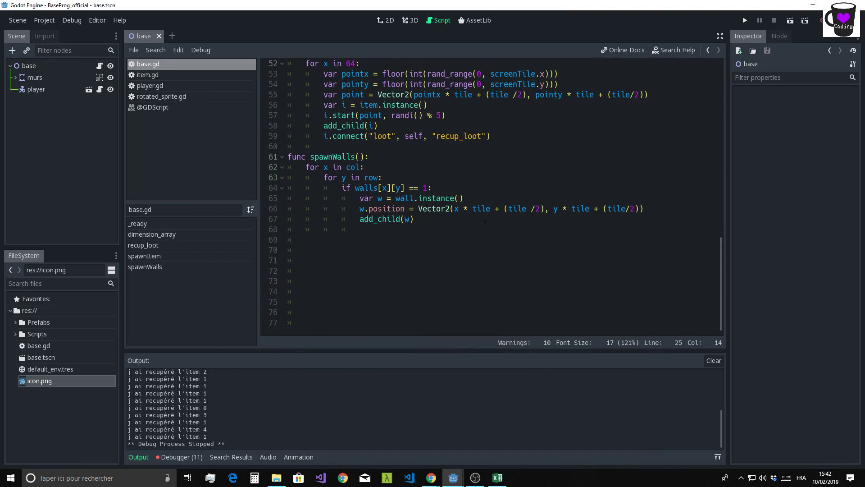
{"action": "scroll", "coordinate": [337, 206], "scroll_direction": "up", "scroll_amount": 5}
{"action": "scroll", "coordinate": [337, 205], "scroll_direction": "down", "scroll_amount": 4}
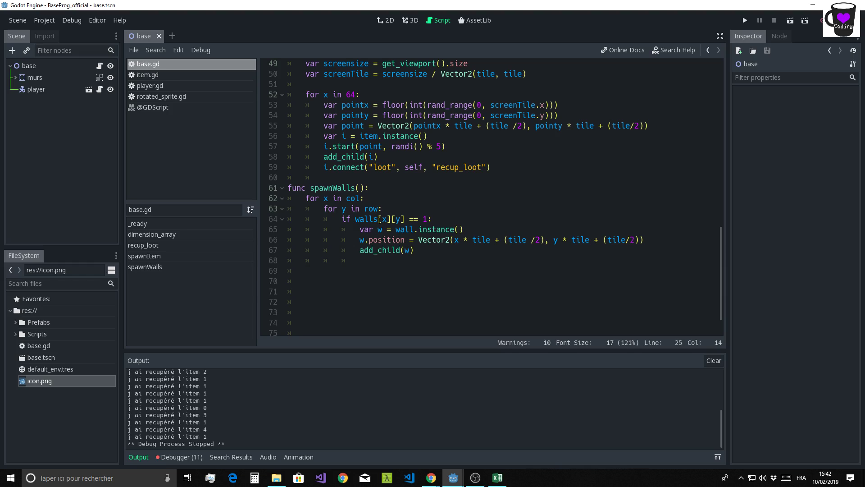
Change the spawnWalls condition value from 1 to 0, then back to 1.
{"action": "double_click", "coordinate": [425, 219]}
{"action": "type", "text": "0"}
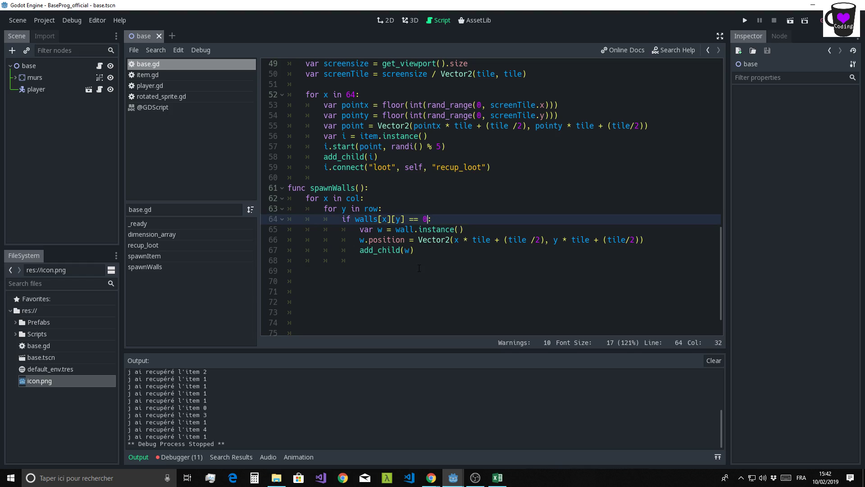
{"action": "double_click", "coordinate": [424, 219]}
{"action": "type", "text": "1"}
Delete the trailing empty lines after spawnWalls' add_child(w) line.
{"action": "left_click", "coordinate": [415, 276]}
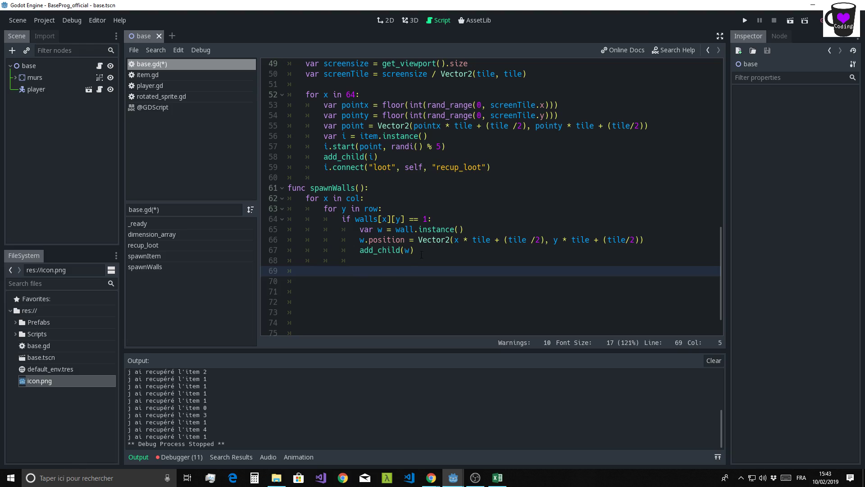
{"action": "left_click", "coordinate": [437, 251]}
{"action": "key", "text": "Delete"}
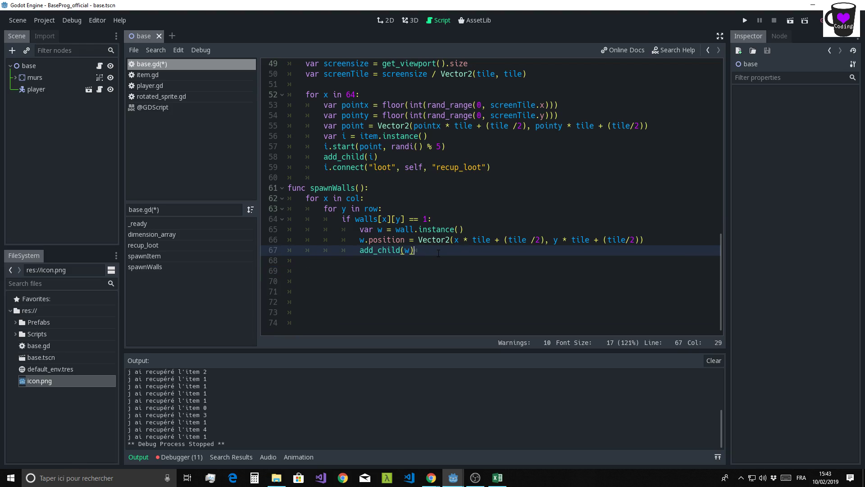
{"action": "key", "text": "Delete"}
Scroll up and down through base.gd to review the code.
{"action": "scroll", "coordinate": [501, 276], "scroll_direction": "up", "scroll_amount": 6}
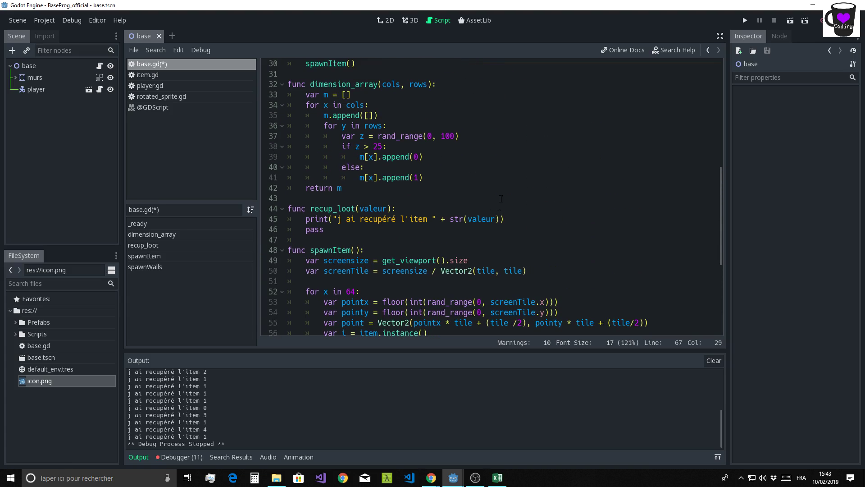
{"action": "scroll", "coordinate": [501, 199], "scroll_direction": "down", "scroll_amount": 5}
Open the Debugger panel and view the list of unused-variable script warnings.
{"action": "left_click", "coordinate": [175, 456]}
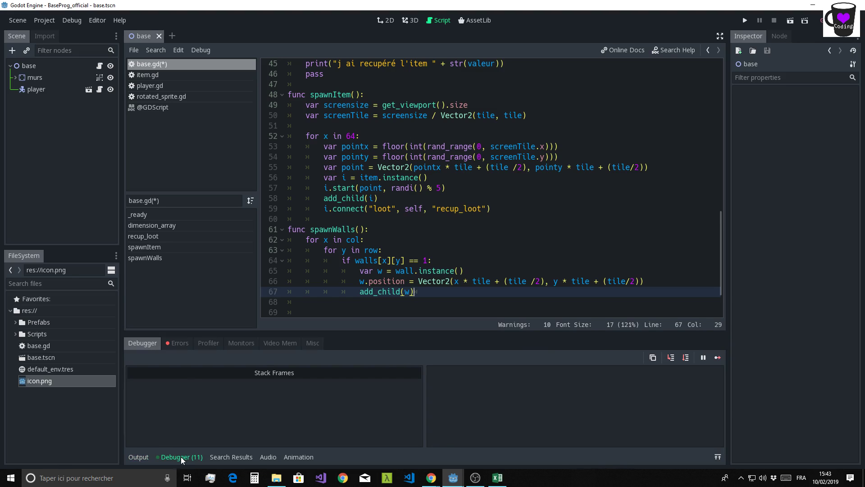
{"action": "left_click", "coordinate": [179, 456]}
{"action": "left_click", "coordinate": [176, 456]}
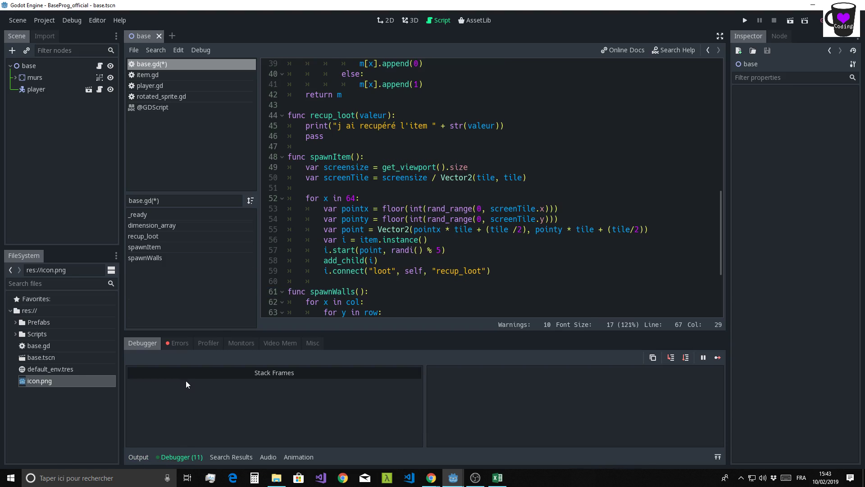
{"action": "left_click", "coordinate": [179, 343]}
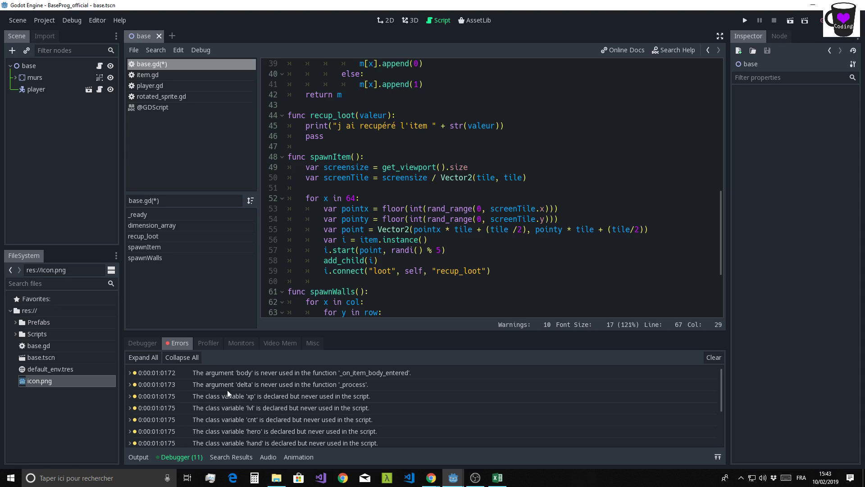
Select the xp, lvl and cnt declarations, review the script, then deselect at the tile constant.
{"action": "scroll", "coordinate": [345, 126], "scroll_direction": "up", "scroll_amount": 10}
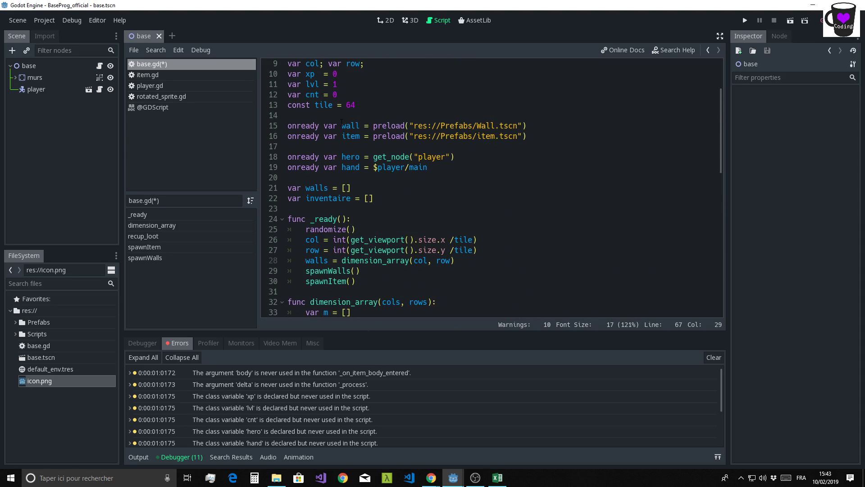
{"action": "left_click_drag", "start_coordinate": [344, 126], "coordinate": [256, 105]}
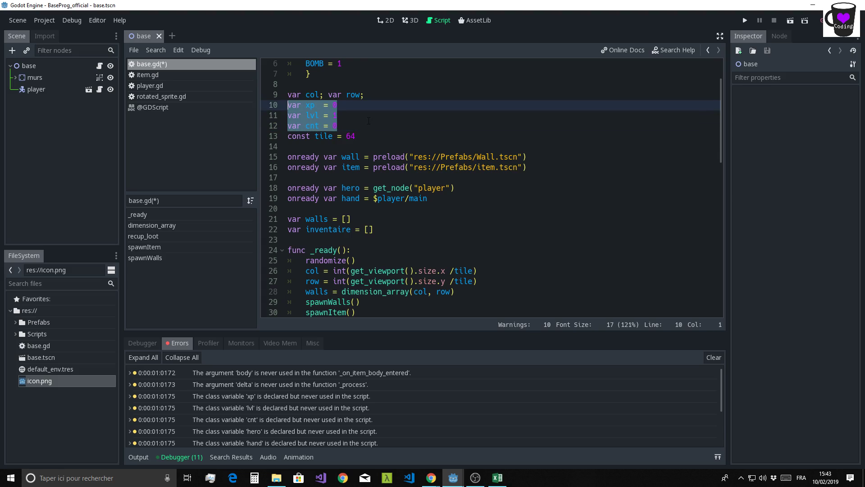
{"action": "scroll", "coordinate": [224, 411], "scroll_direction": "down", "scroll_amount": 2}
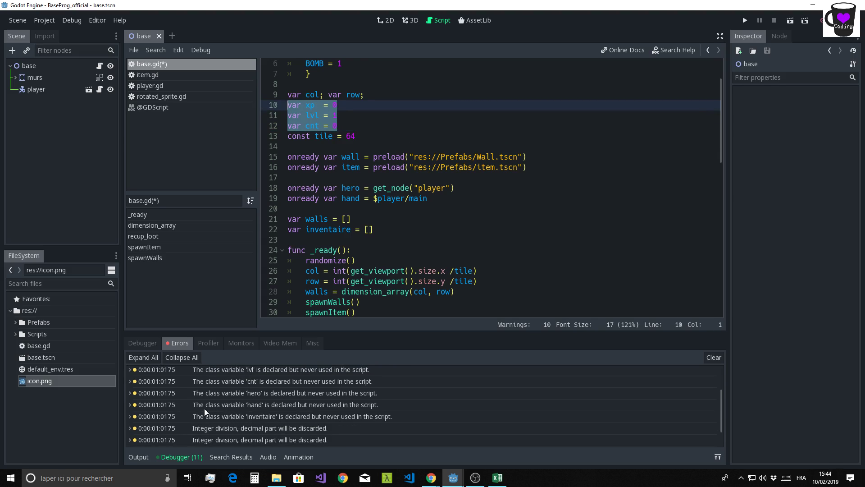
{"action": "scroll", "coordinate": [221, 412], "scroll_direction": "down", "scroll_amount": 1}
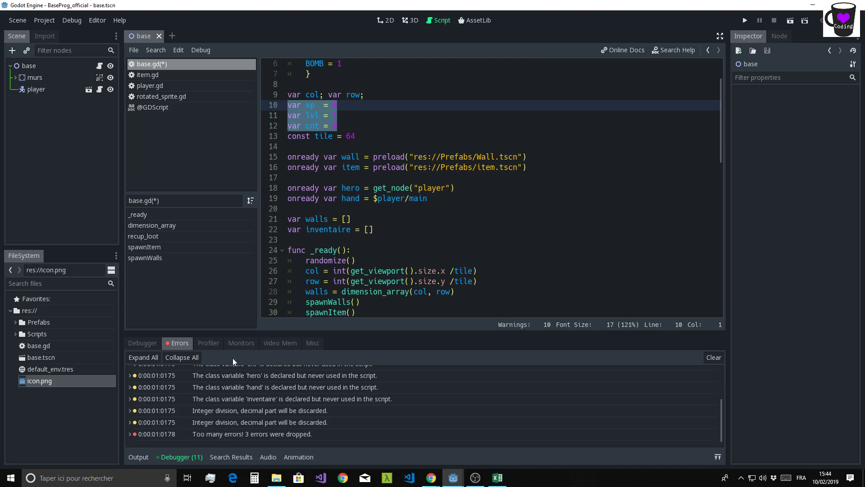
{"action": "scroll", "coordinate": [245, 413], "scroll_direction": "up", "scroll_amount": 2}
{"action": "scroll", "coordinate": [299, 412], "scroll_direction": "up", "scroll_amount": 1}
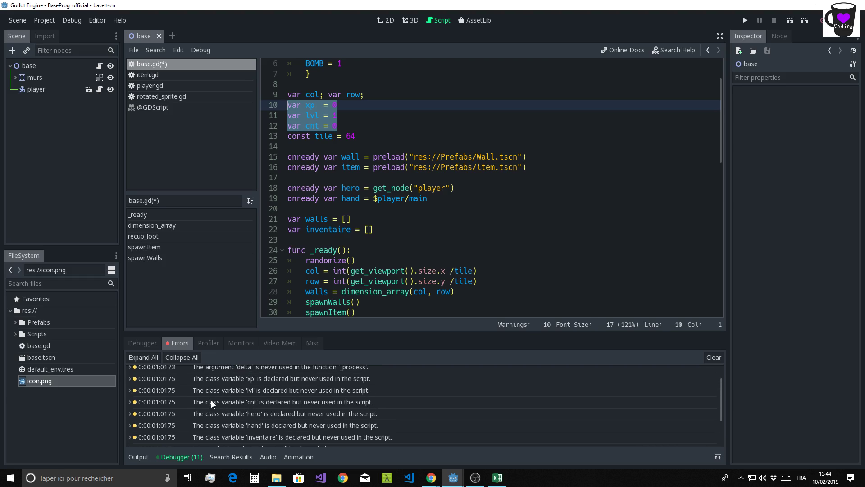
{"action": "scroll", "coordinate": [263, 406], "scroll_direction": "down", "scroll_amount": 2}
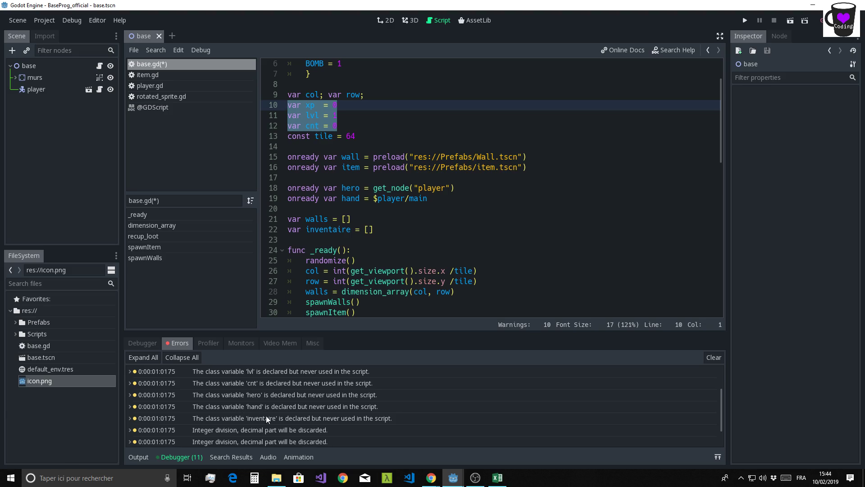
{"action": "scroll", "coordinate": [369, 385], "scroll_direction": "up", "scroll_amount": 2}
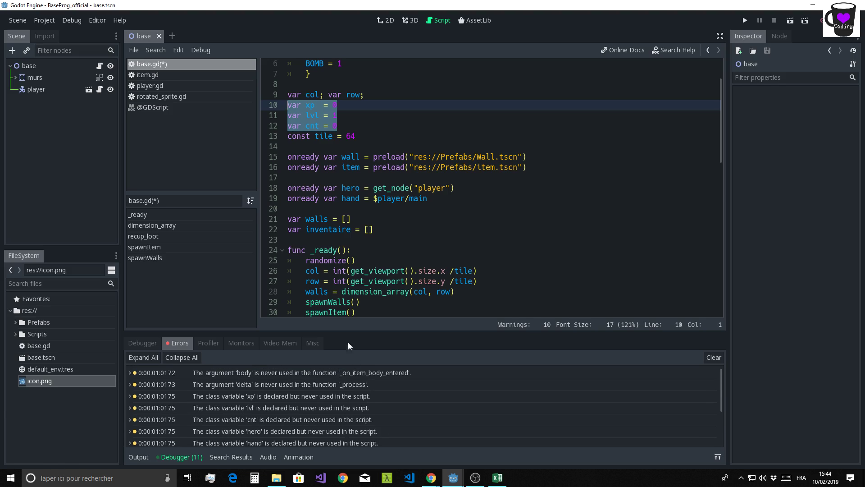
{"action": "left_click", "coordinate": [557, 136]}
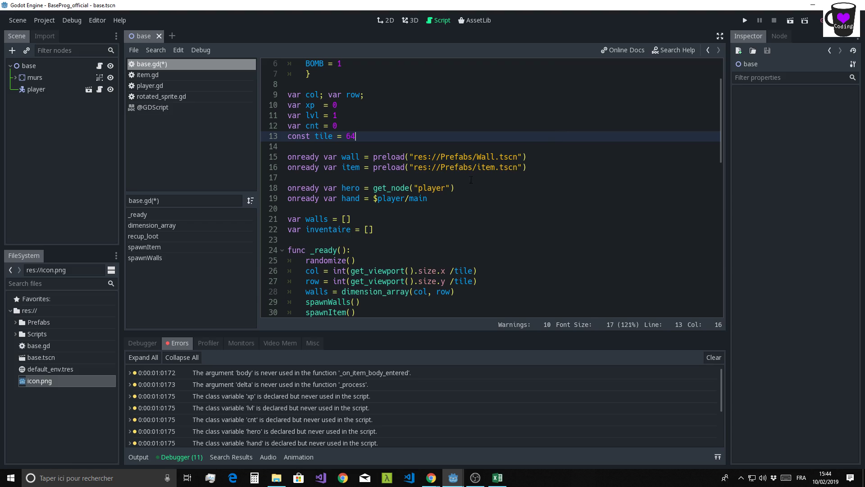
{"action": "scroll", "coordinate": [470, 180], "scroll_direction": "down", "scroll_amount": 5}
Switch back to the Output log and collapse the bottom panel.
{"action": "left_click", "coordinate": [139, 456]}
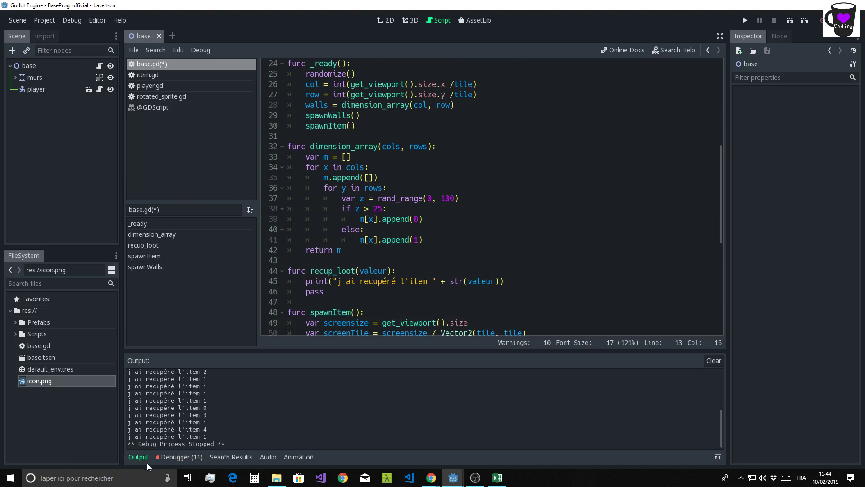
{"action": "left_click", "coordinate": [139, 457]}
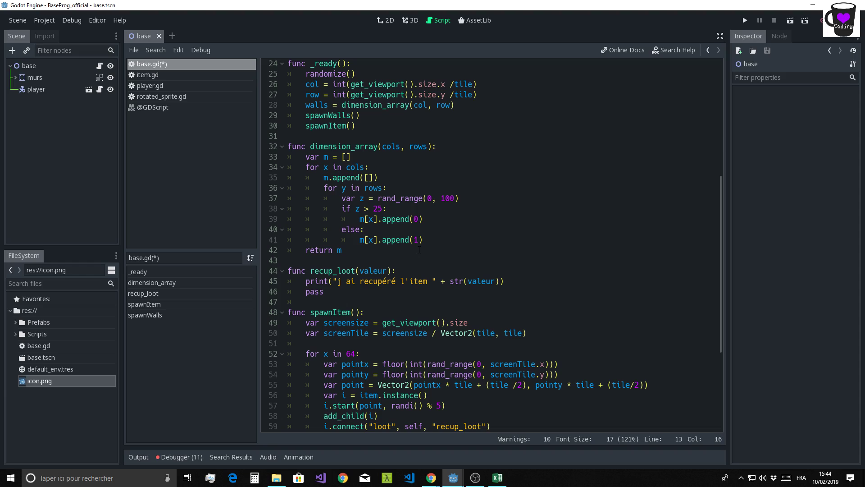
{"action": "scroll", "coordinate": [459, 267], "scroll_direction": "down", "scroll_amount": 4}
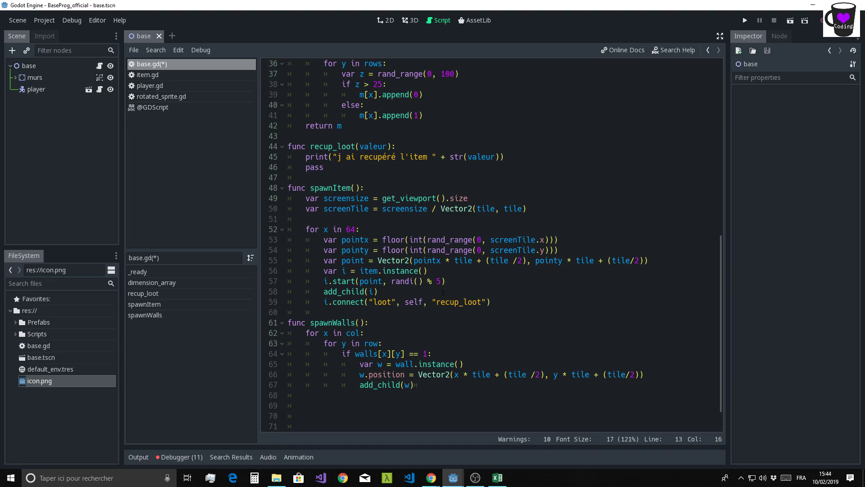
Select and review the spawnItem function and its screenTile line.
{"action": "left_click_drag", "start_coordinate": [490, 303], "coordinate": [259, 193]}
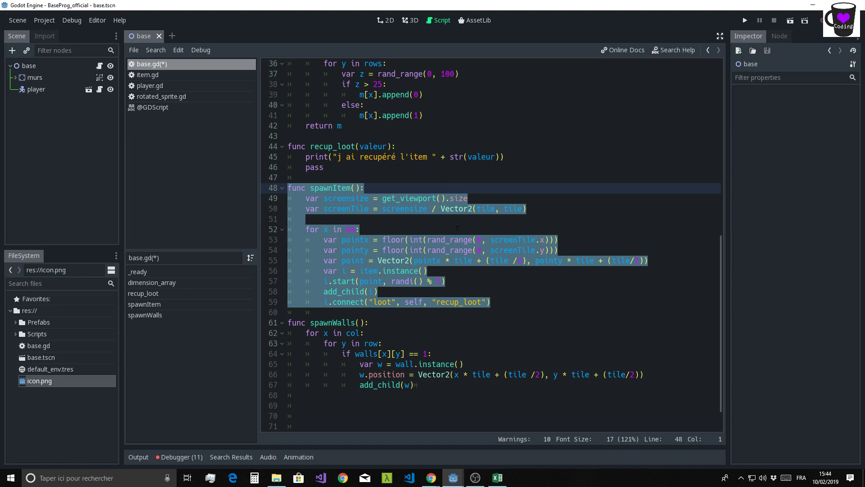
{"action": "left_click_drag", "start_coordinate": [527, 209], "coordinate": [284, 212]}
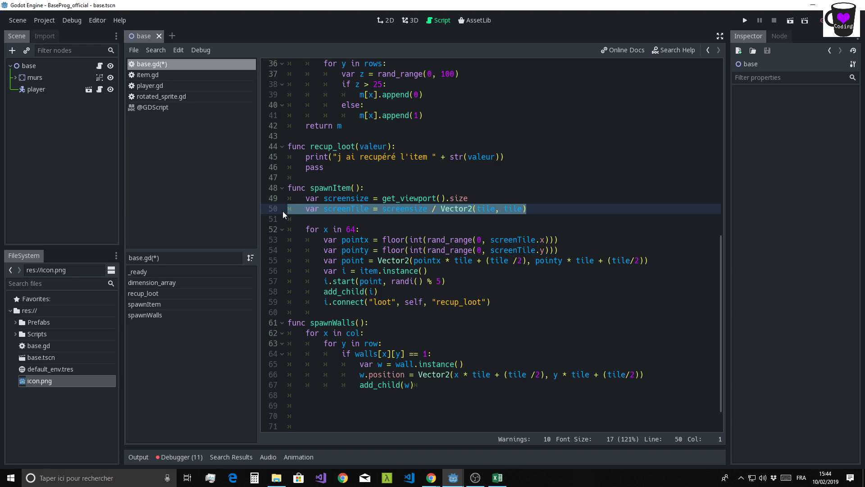
{"action": "left_click", "coordinate": [573, 251]}
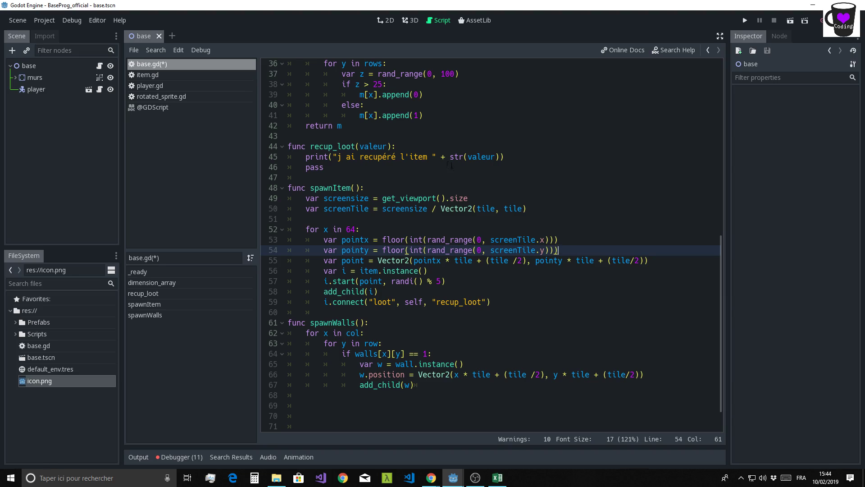
{"action": "scroll", "coordinate": [384, 200], "scroll_direction": "up", "scroll_amount": 3}
{"action": "left_click_drag", "start_coordinate": [341, 178], "coordinate": [387, 177]}
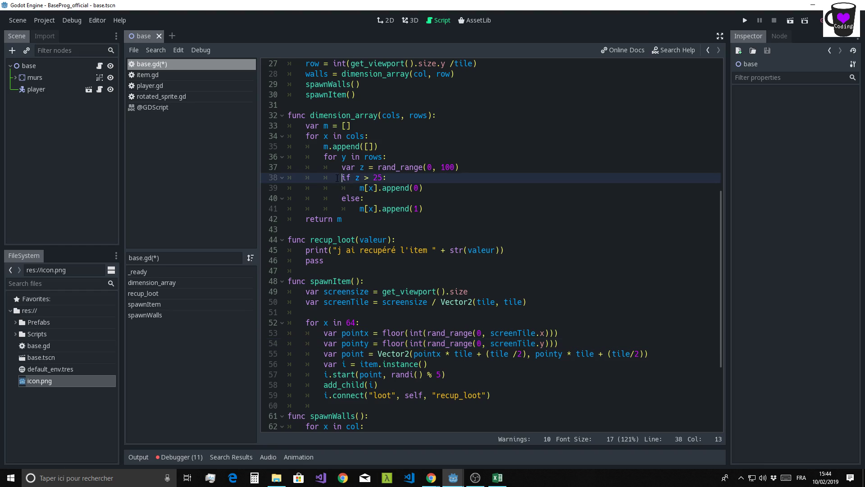
{"action": "left_click", "coordinate": [441, 212]}
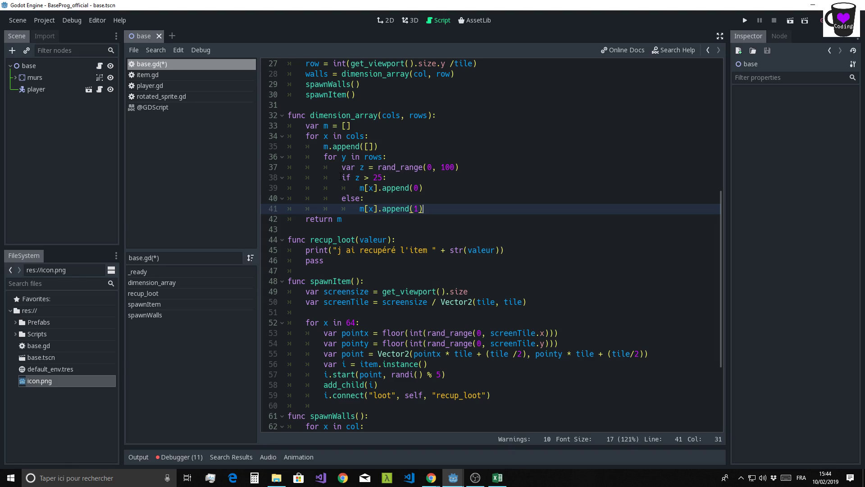
{"action": "left_click_drag", "start_coordinate": [342, 177], "coordinate": [408, 176]}
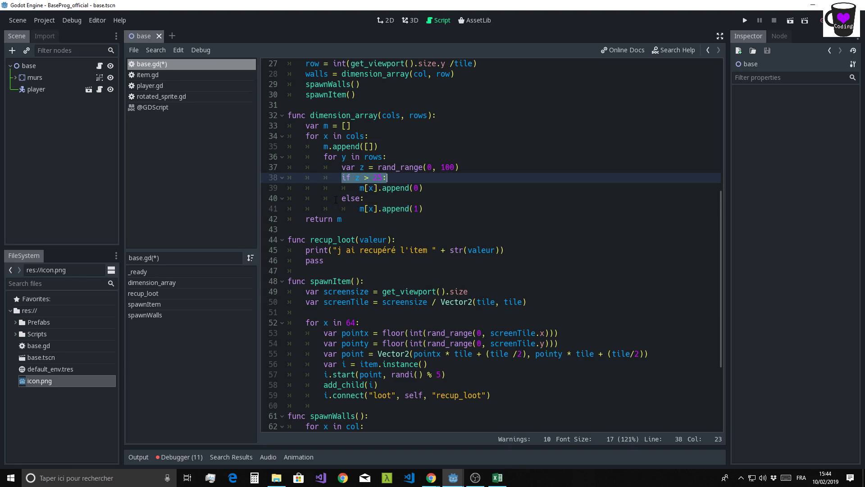
{"action": "left_click", "coordinate": [333, 200]}
{"action": "left_click", "coordinate": [387, 178]}
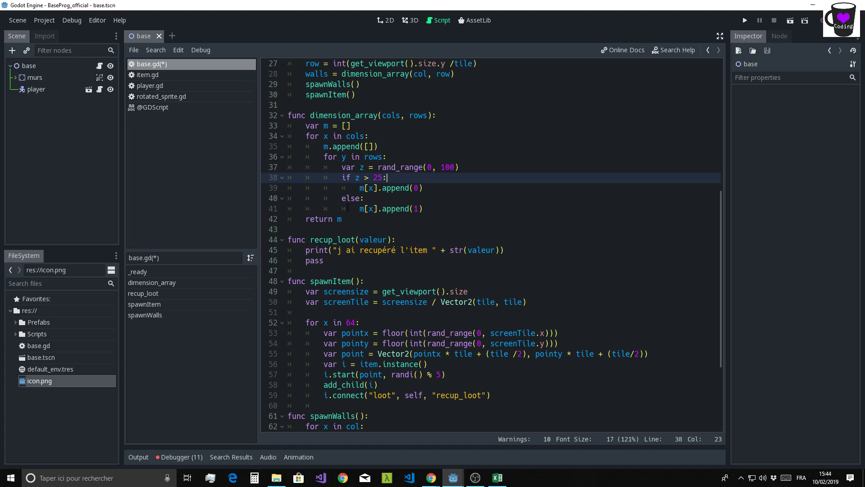
{"action": "left_click", "coordinate": [429, 189]}
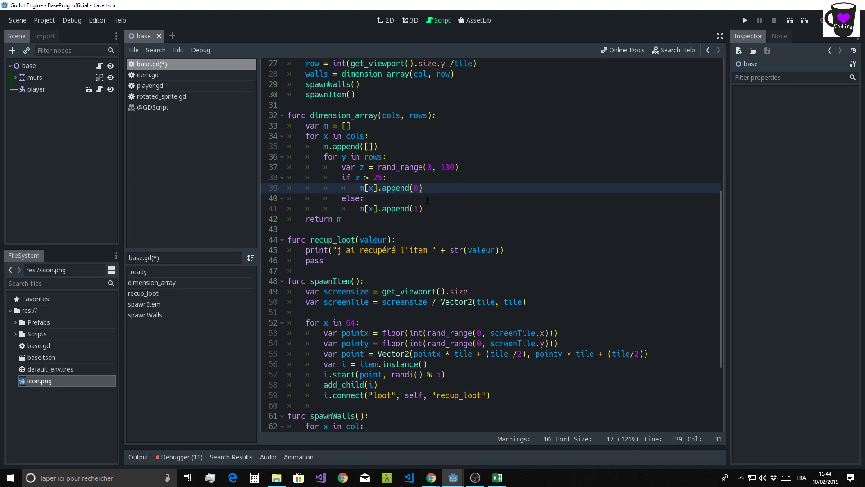
{"action": "scroll", "coordinate": [439, 211], "scroll_direction": "down", "scroll_amount": 4}
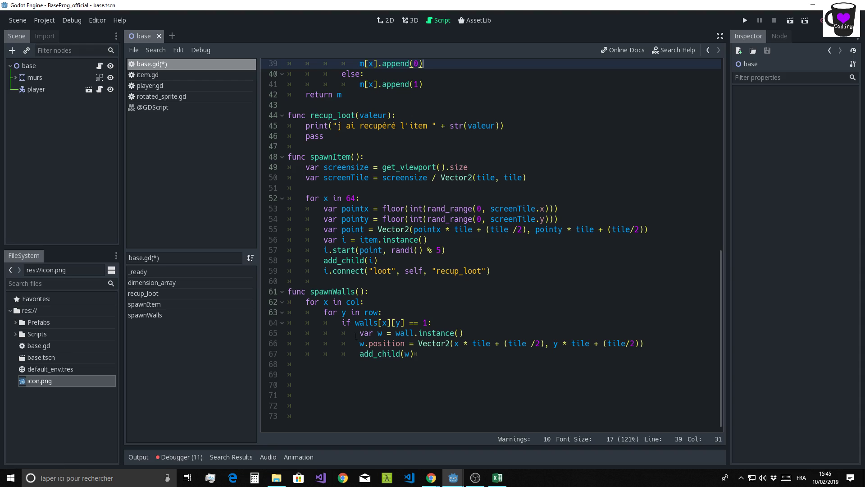
{"action": "double_click", "coordinate": [364, 322]}
{"action": "left_click", "coordinate": [450, 375]}
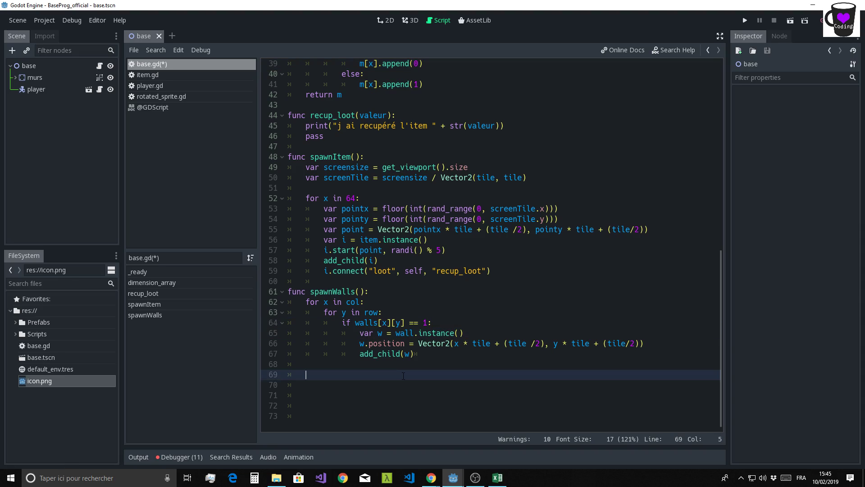
{"action": "left_click", "coordinate": [451, 323]}
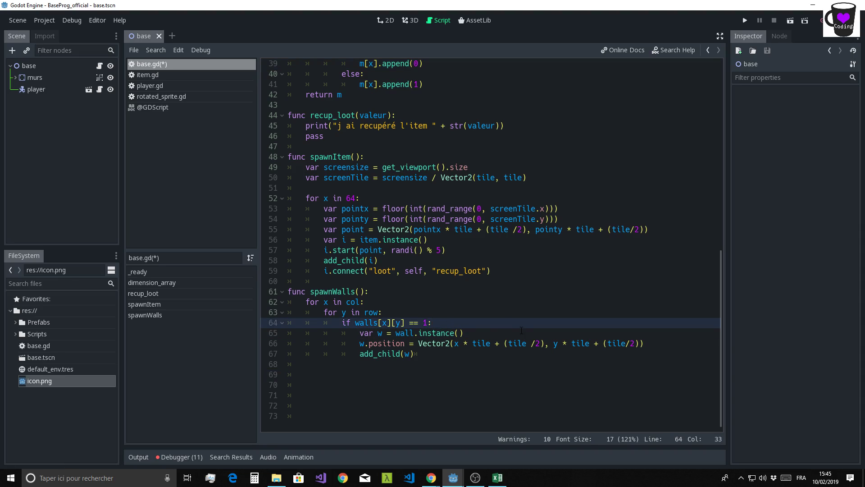